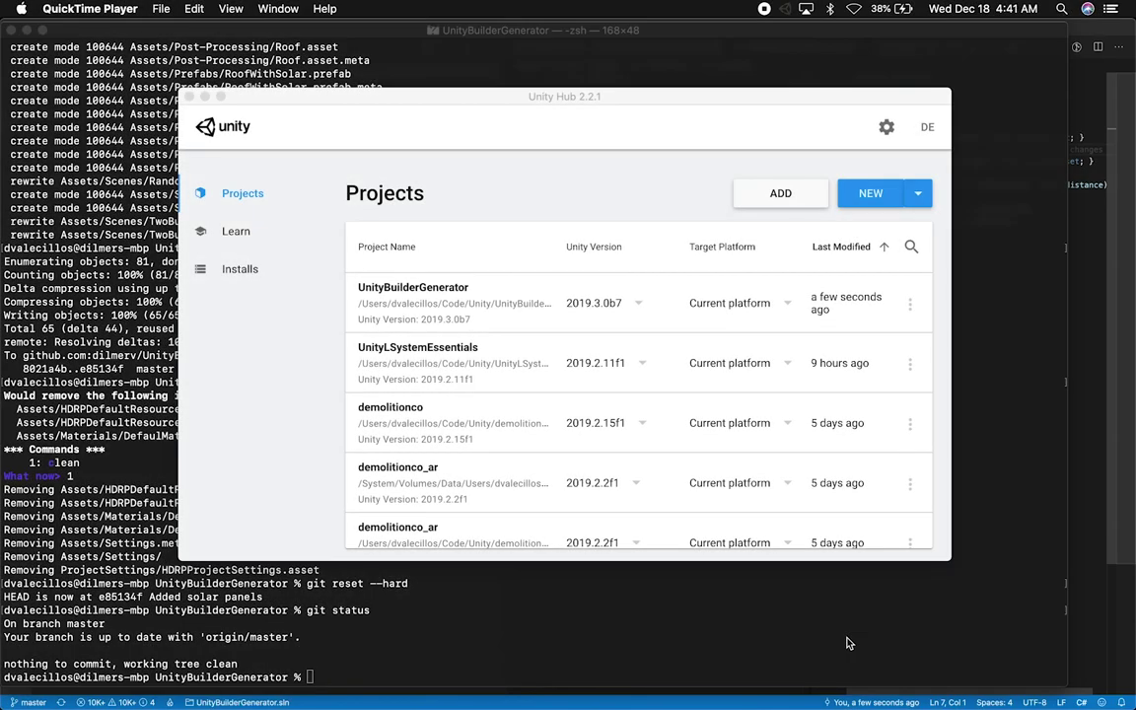
Switch to Chrome and open magicleap.com in a new browser window
key("super+Tab")
key("super+Tab")
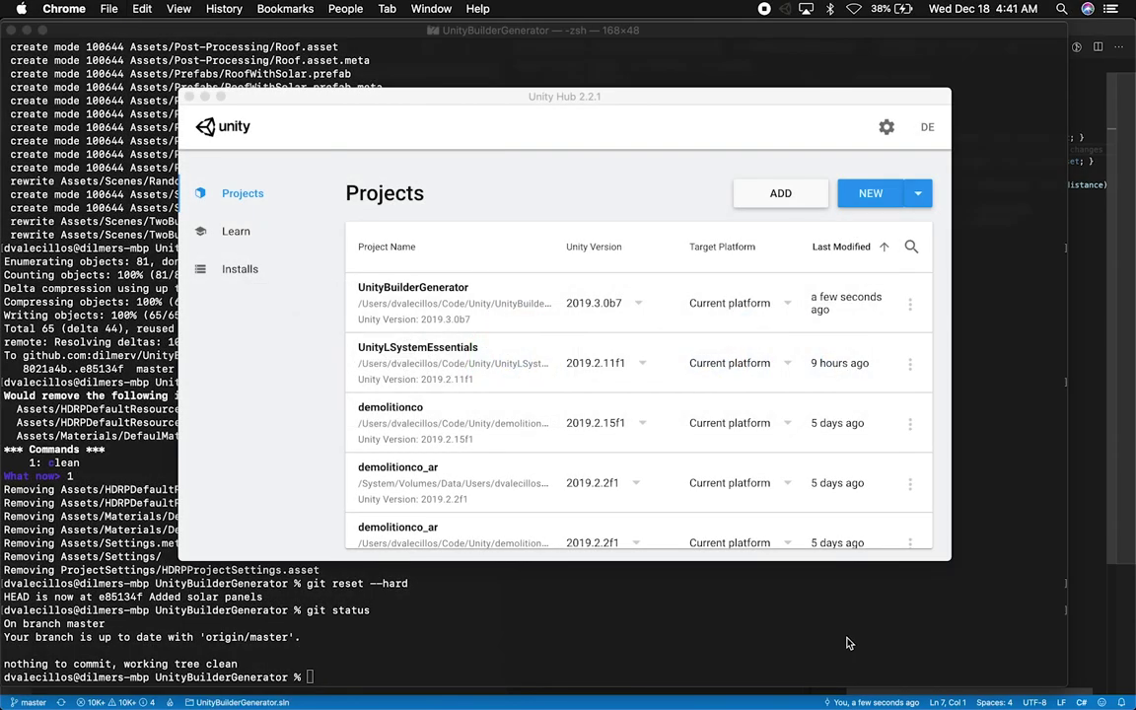
key("super+n")
type("magi")
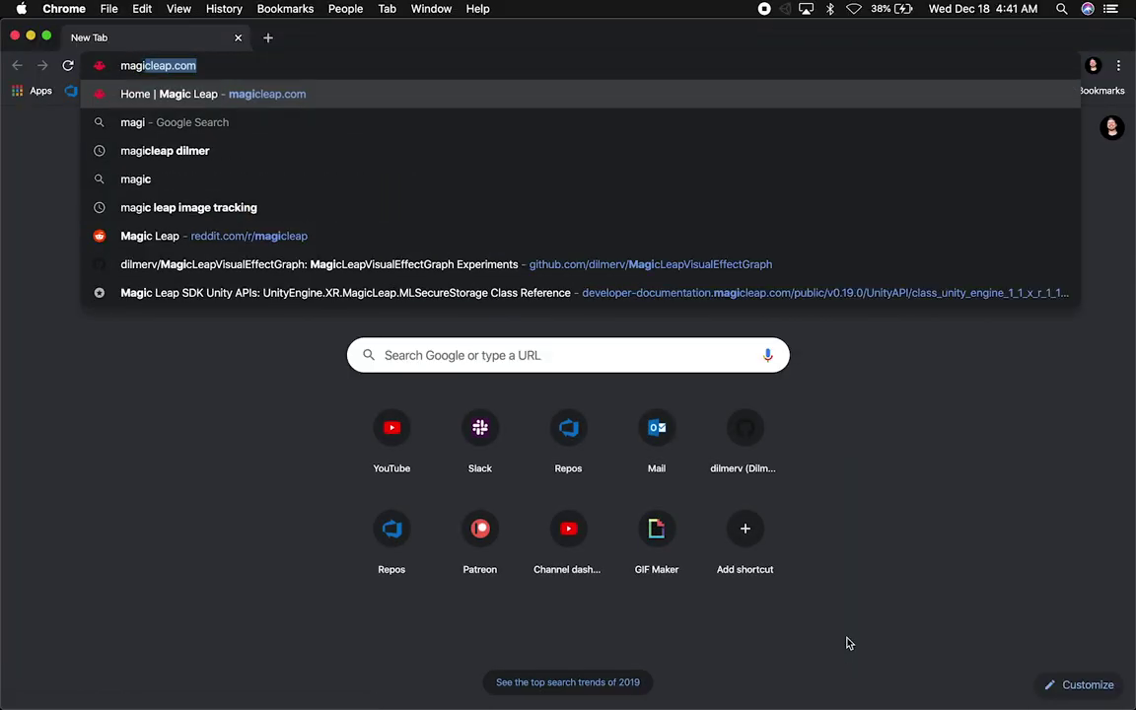
key("Return")
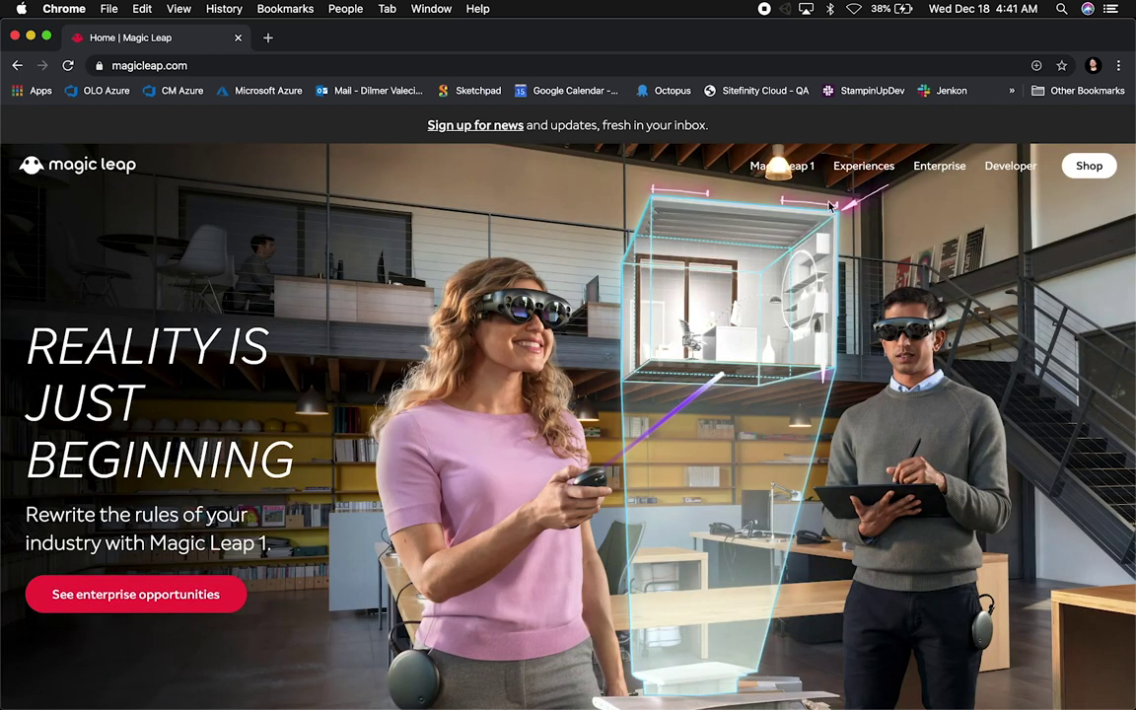
Go to the Learn guides of the Magic Leap developer portal and open the Unity guide 1.1 Unity Setup under Develop
left_click(994, 167)
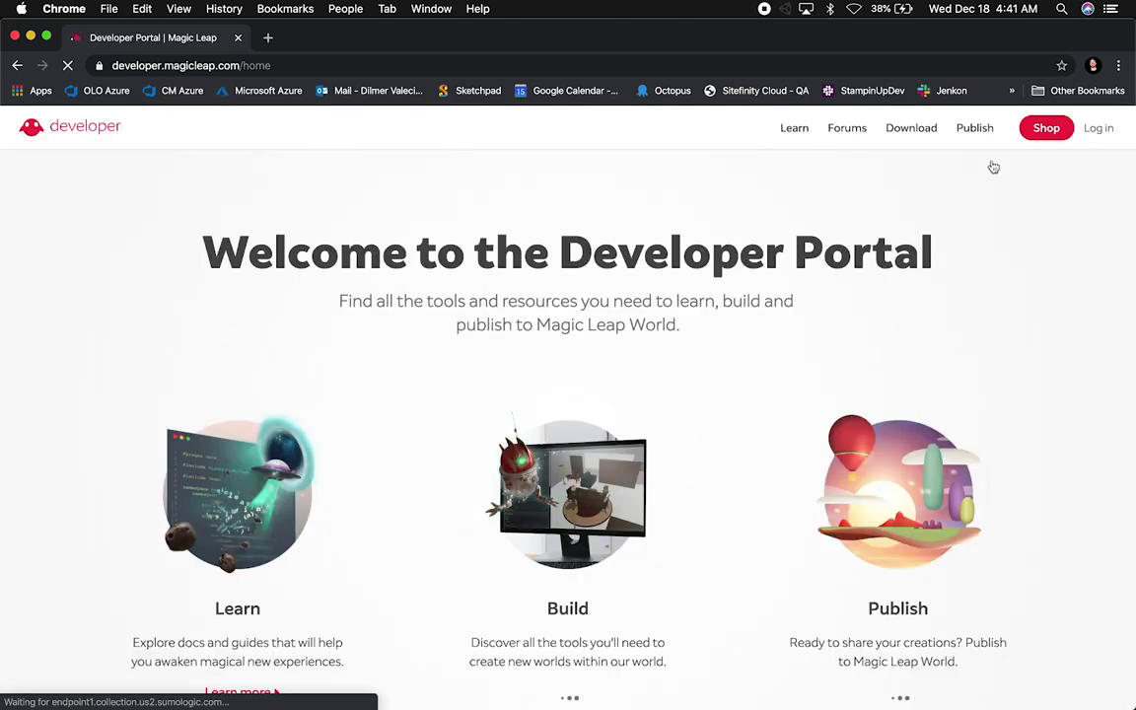
left_click(797, 133)
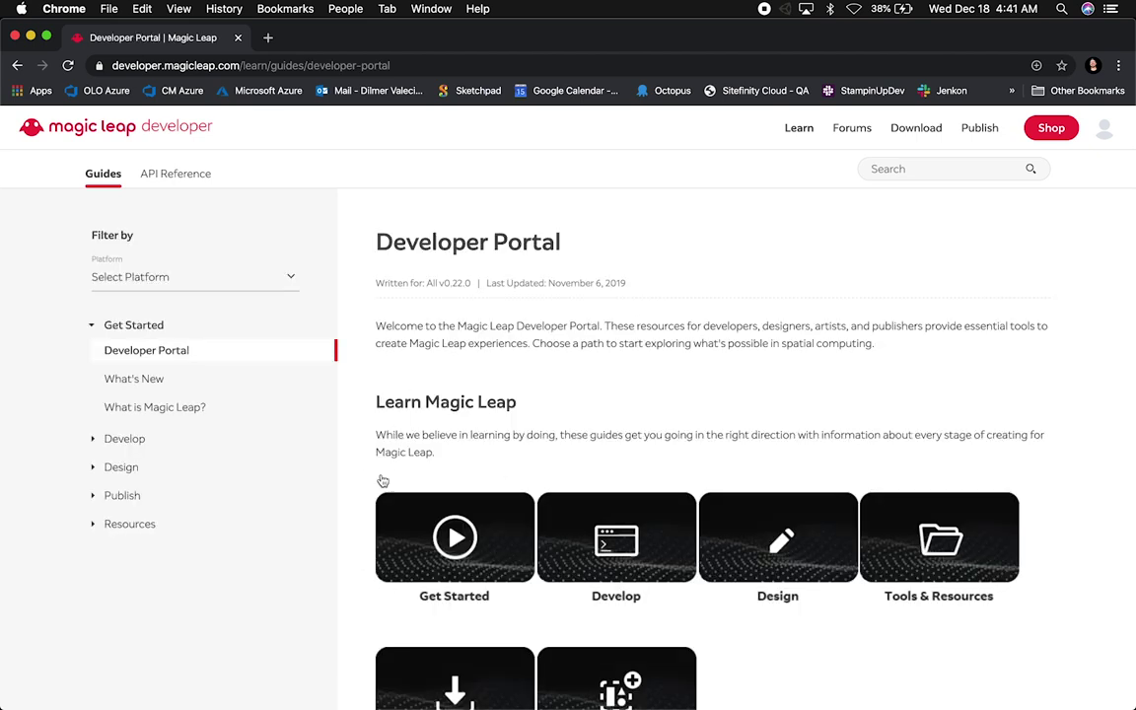
left_click(121, 438)
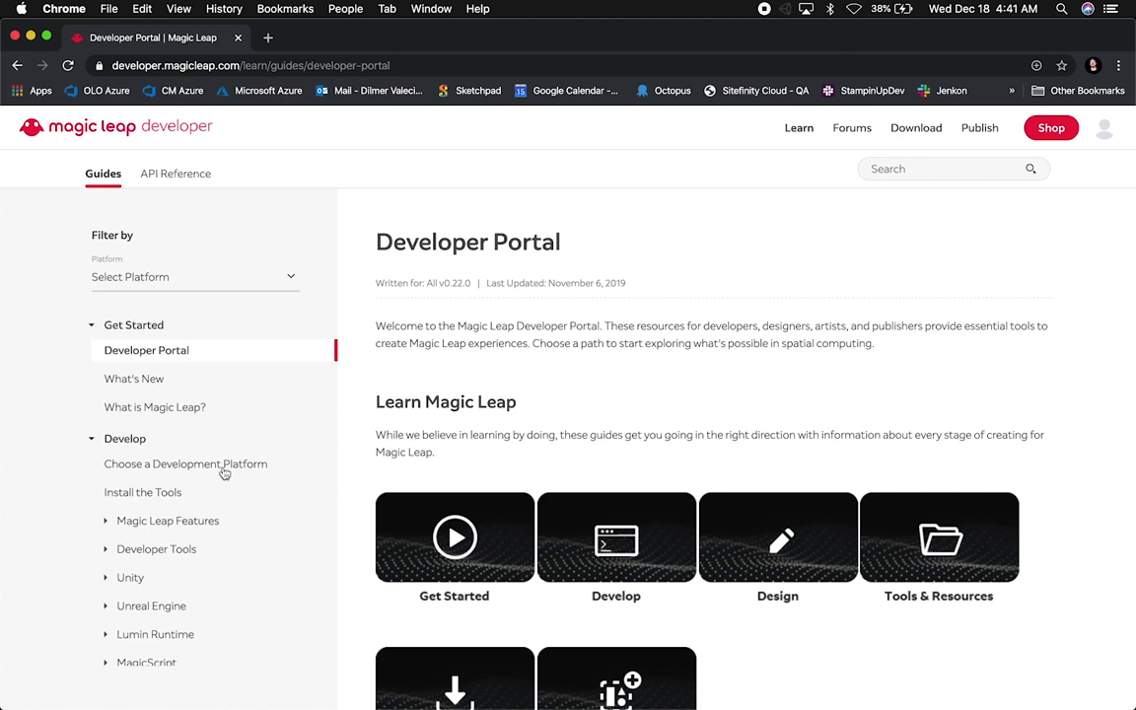
scroll(244, 490, "down", 3)
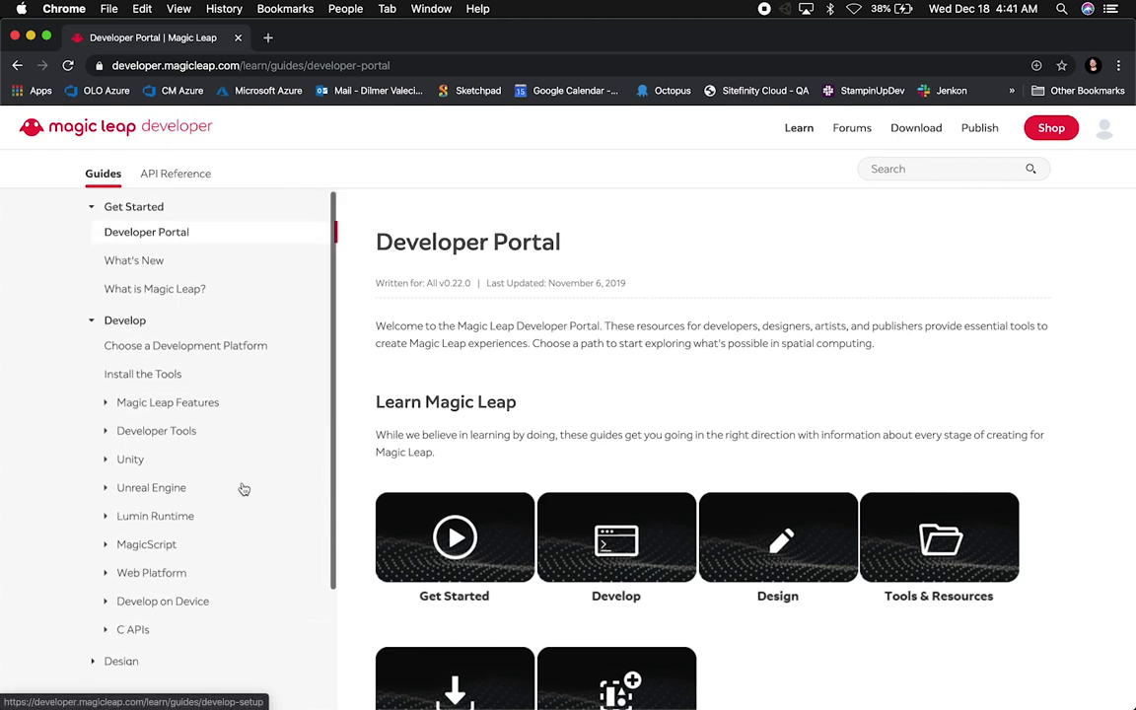
left_click(156, 459)
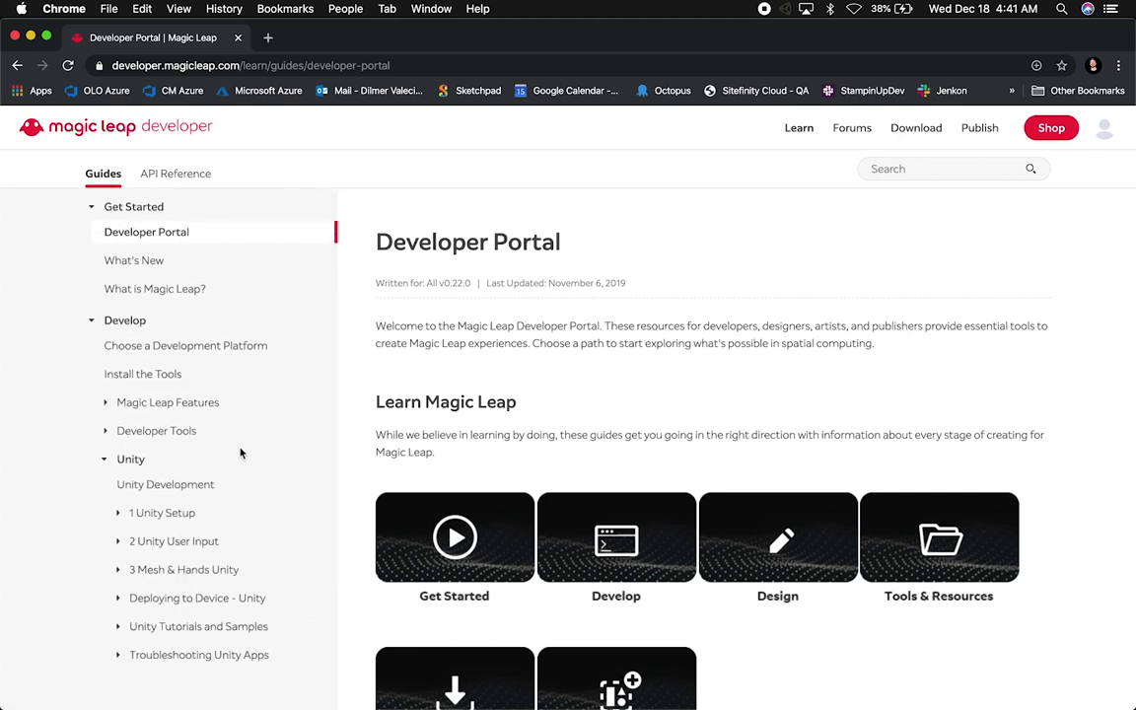
scroll(247, 458, "down", 3)
left_click(183, 414)
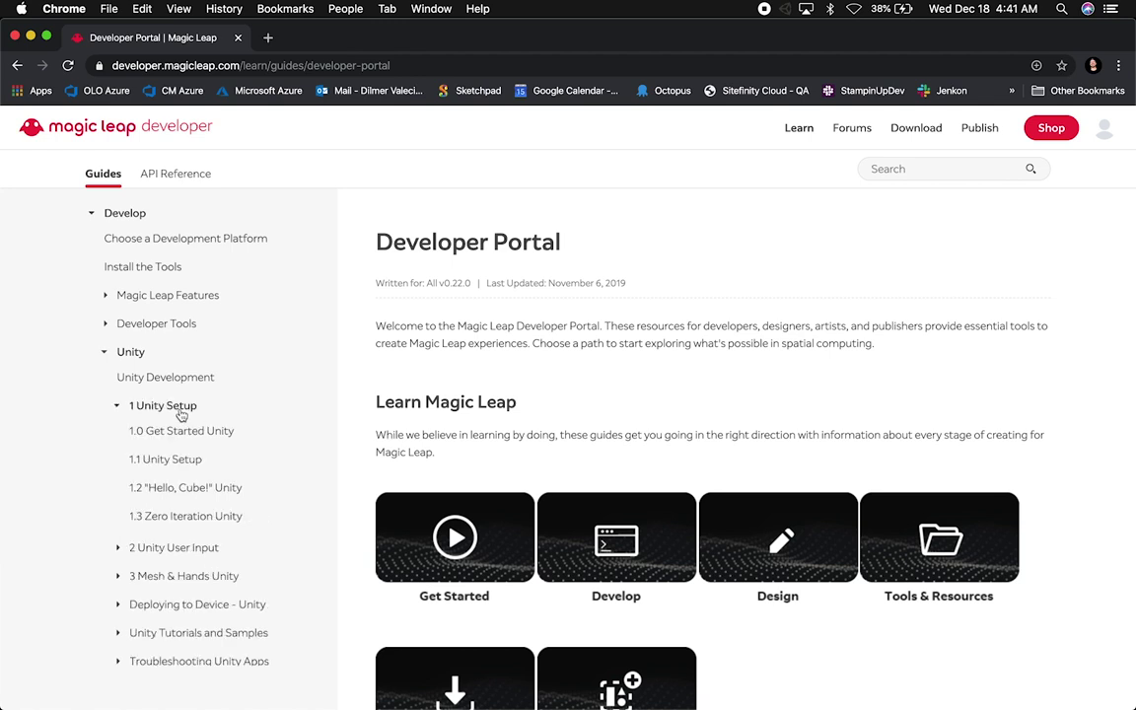
left_click(186, 433)
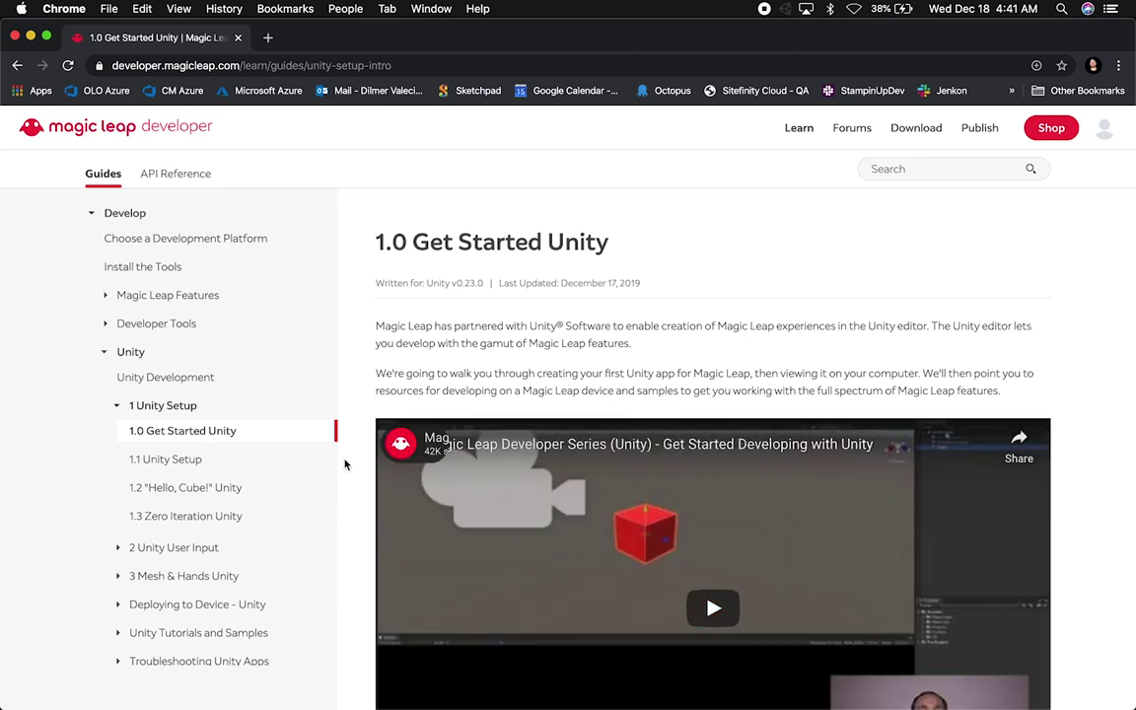
left_click(184, 459)
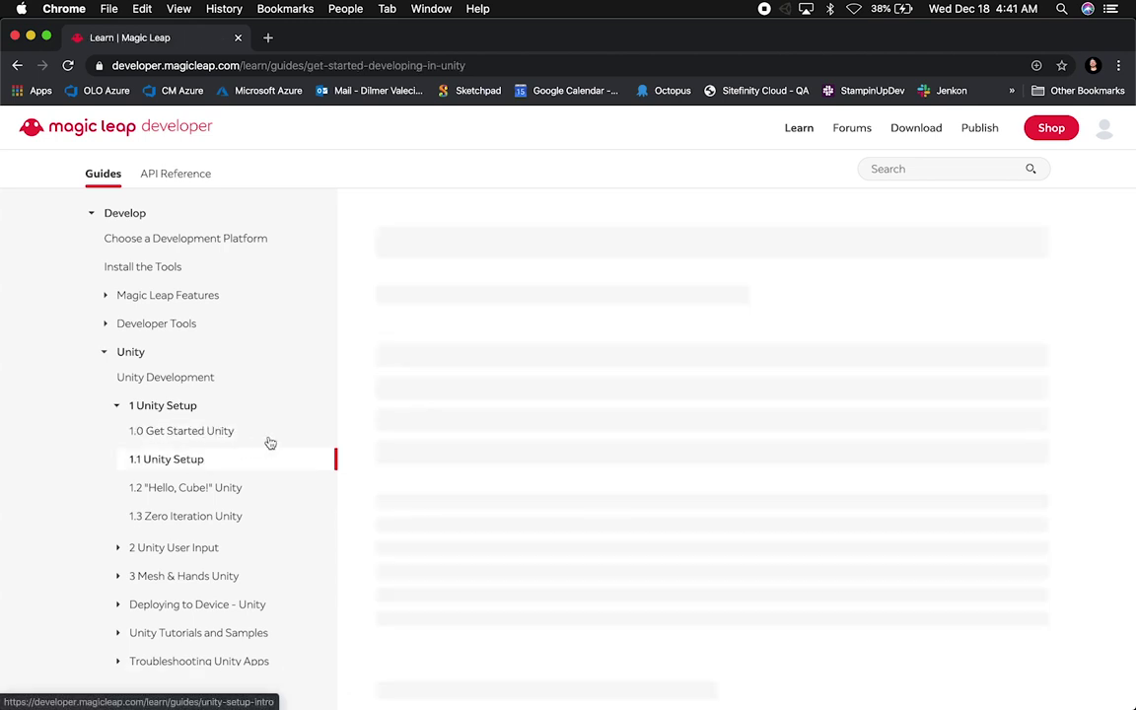
Search the guide for "templa" and examine the project template table under Unity Project Setup, including the matching Unity versions
scroll(337, 591, "down", 3)
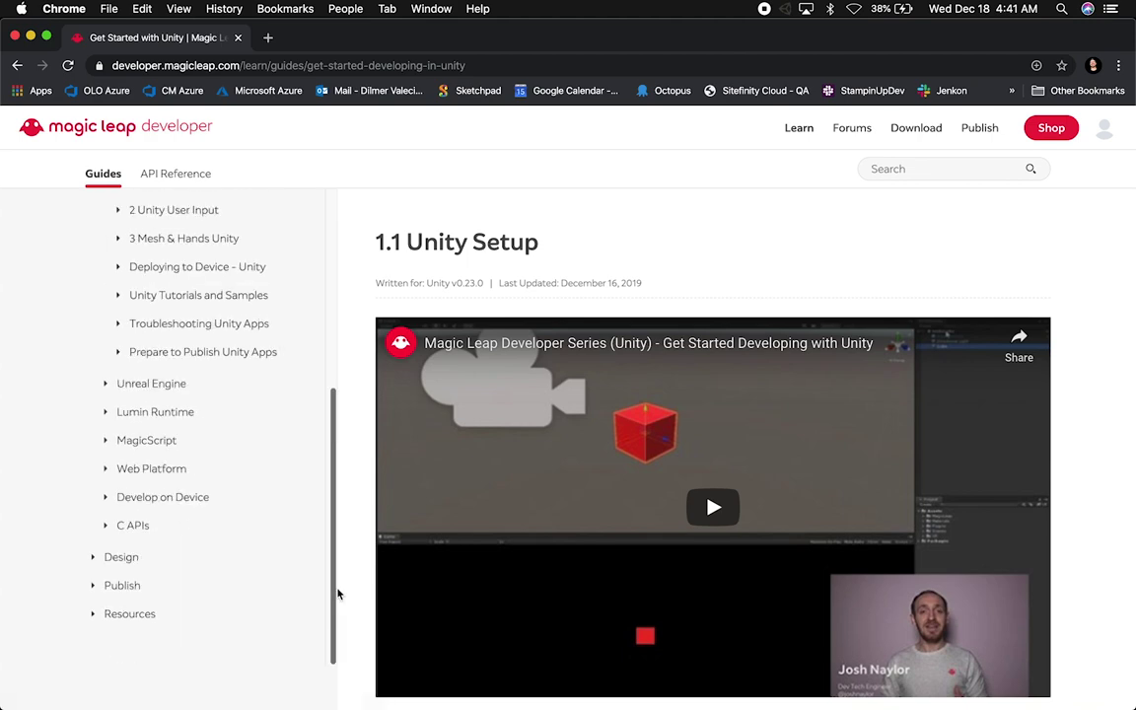
scroll(369, 553, "down", 10)
key("super+f")
type("templa")
scroll(178, 410, "up", 3)
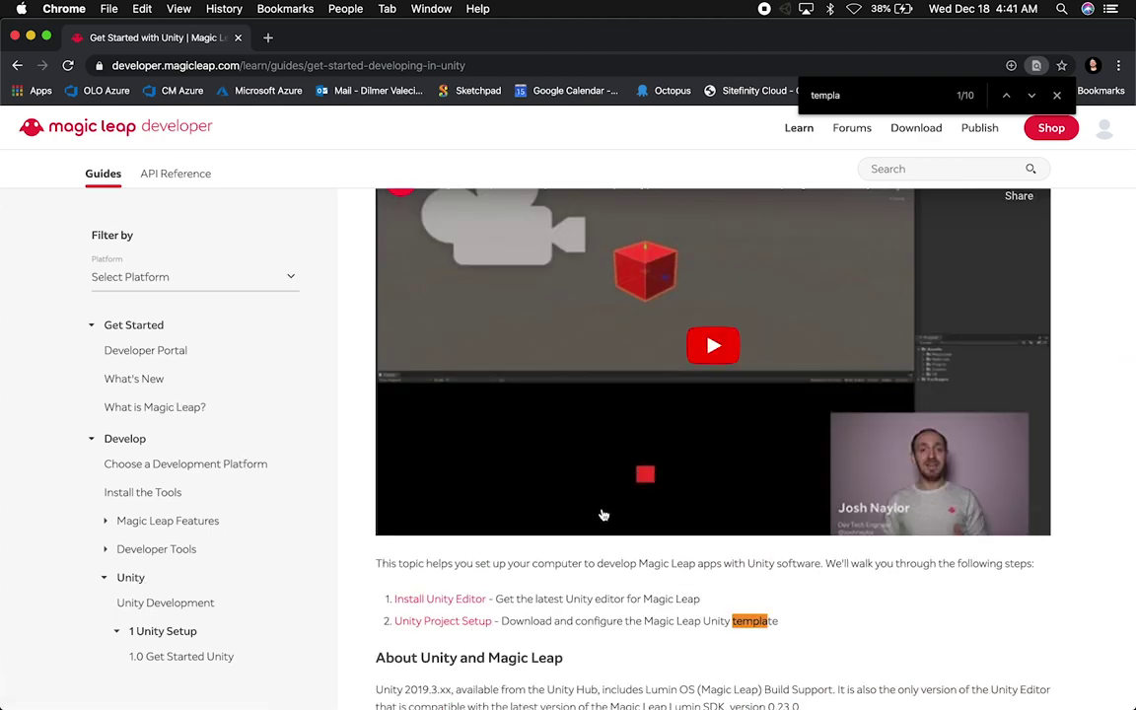
scroll(602, 514, "down", 4)
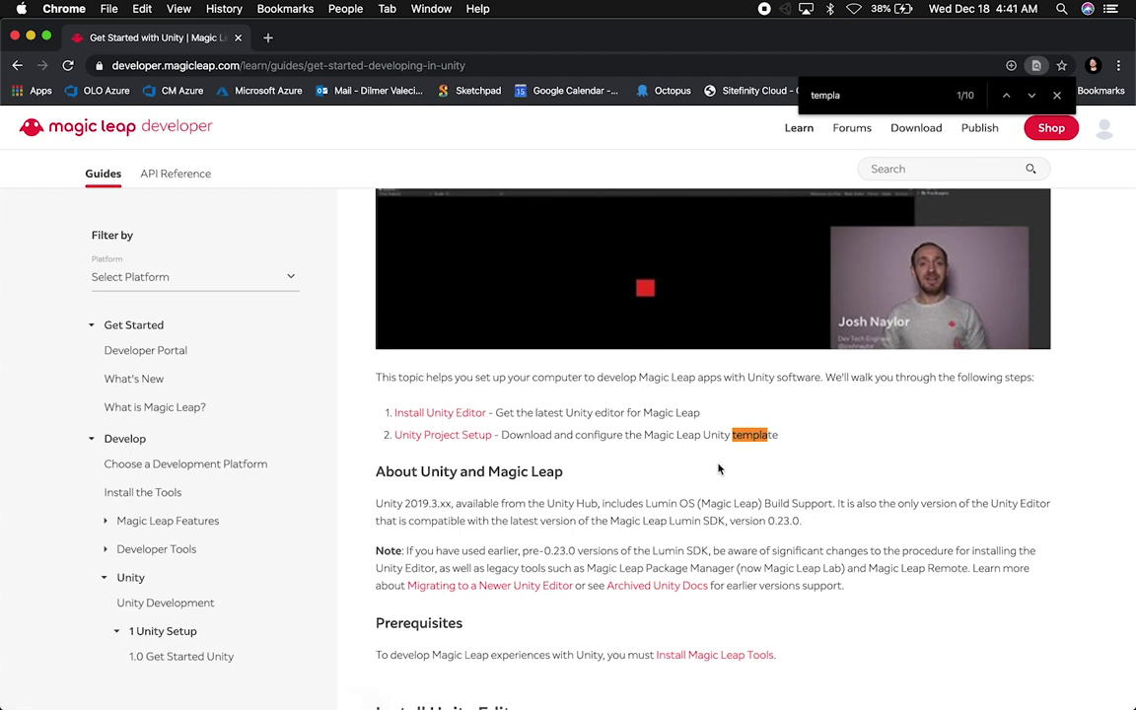
scroll(567, 470, "down", 5)
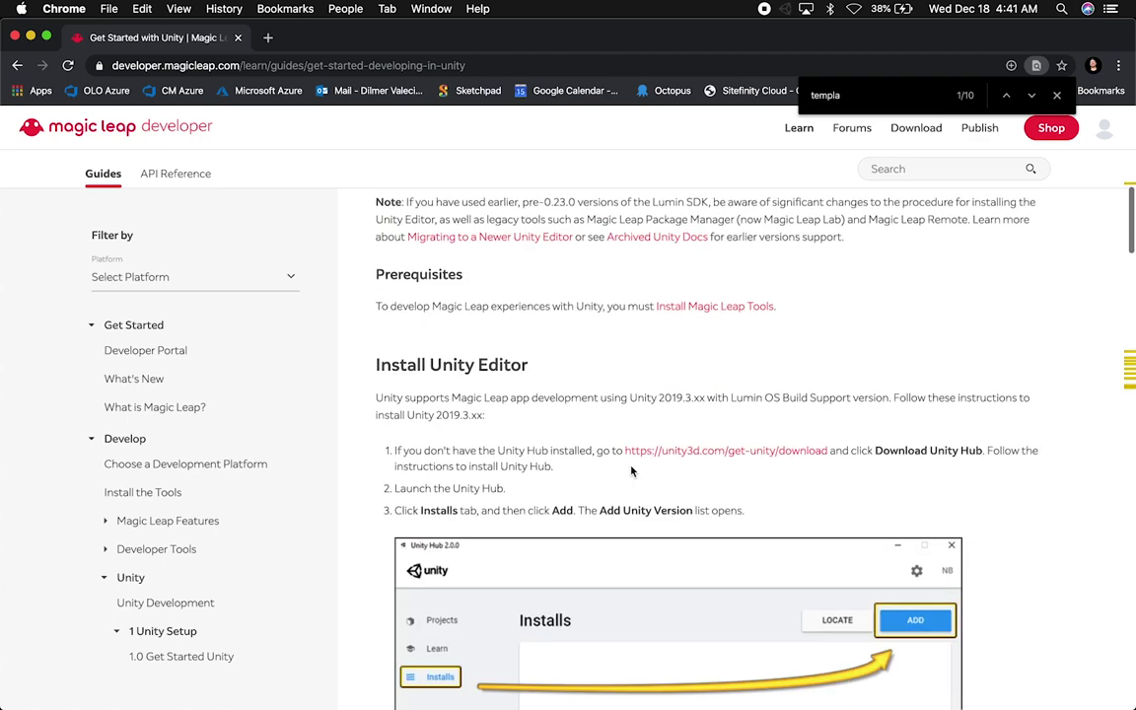
scroll(633, 471, "down", 15)
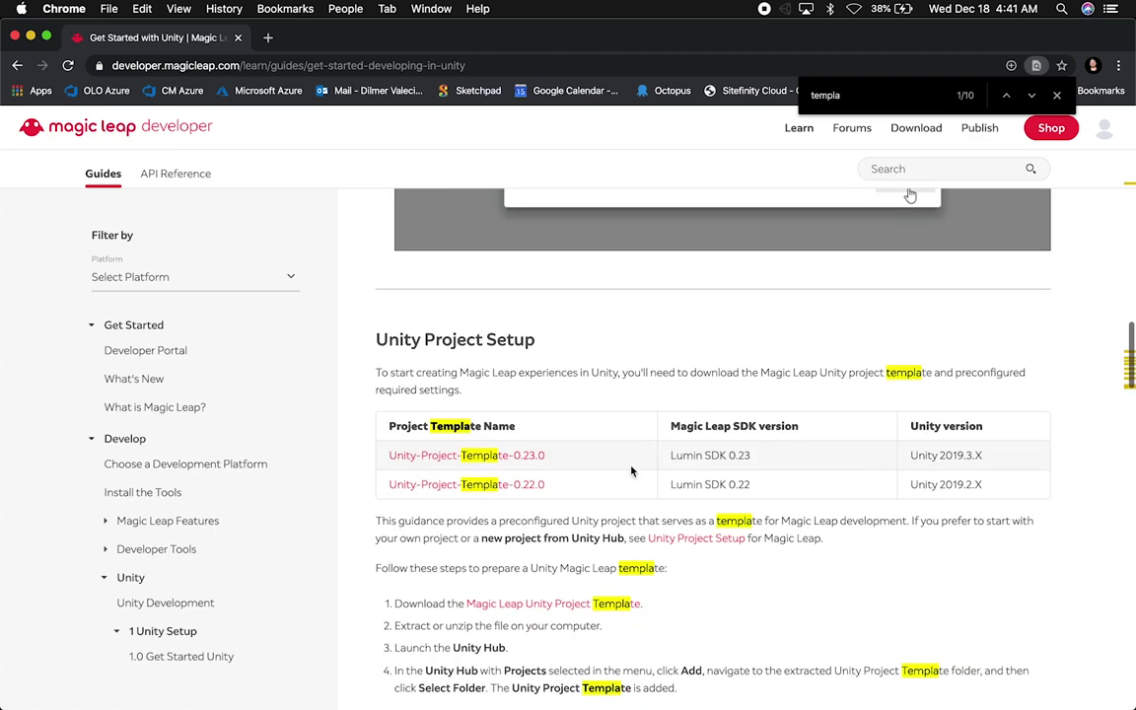
scroll(632, 472, "down", 2)
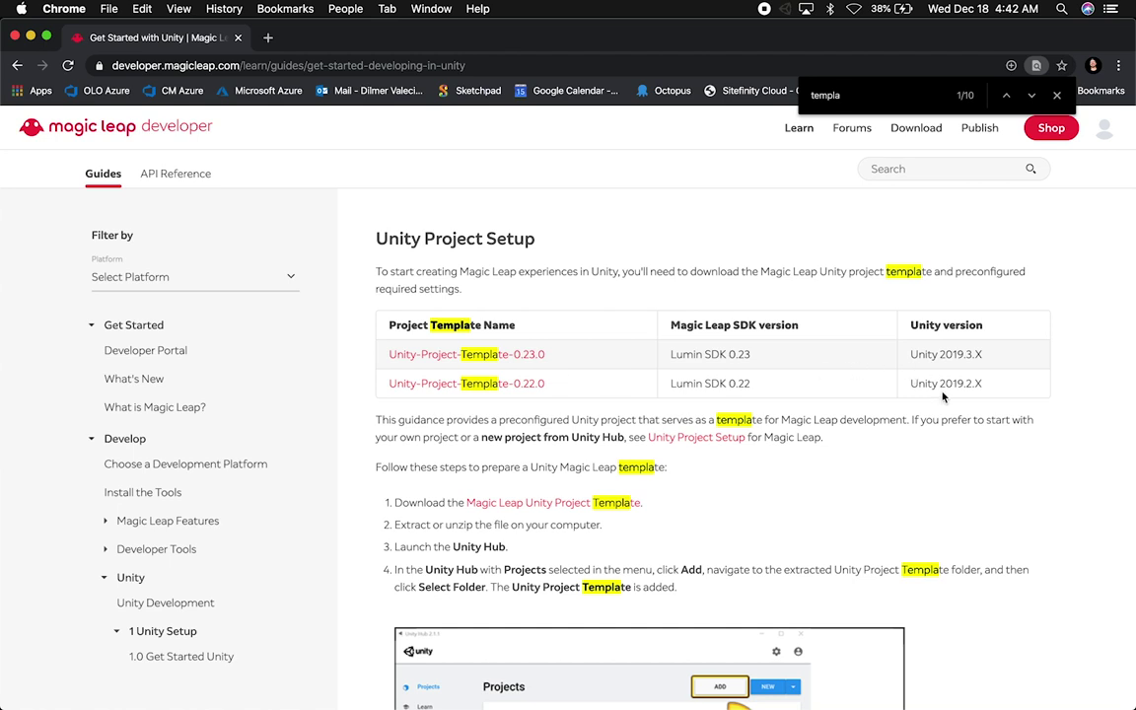
left_click_drag(942, 385, 965, 385)
Dismiss the page search and download Unity-Project-Template-0.23.0 and Unity-Project-Template-0.22.0
left_click(1056, 94)
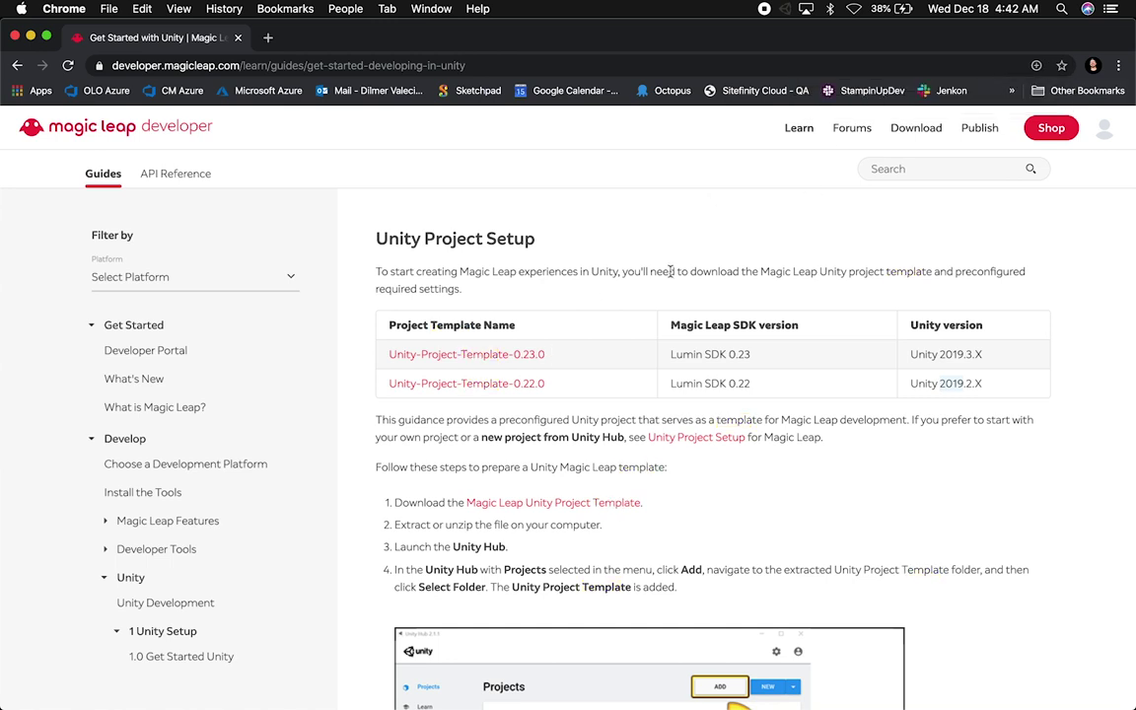
left_click(511, 356)
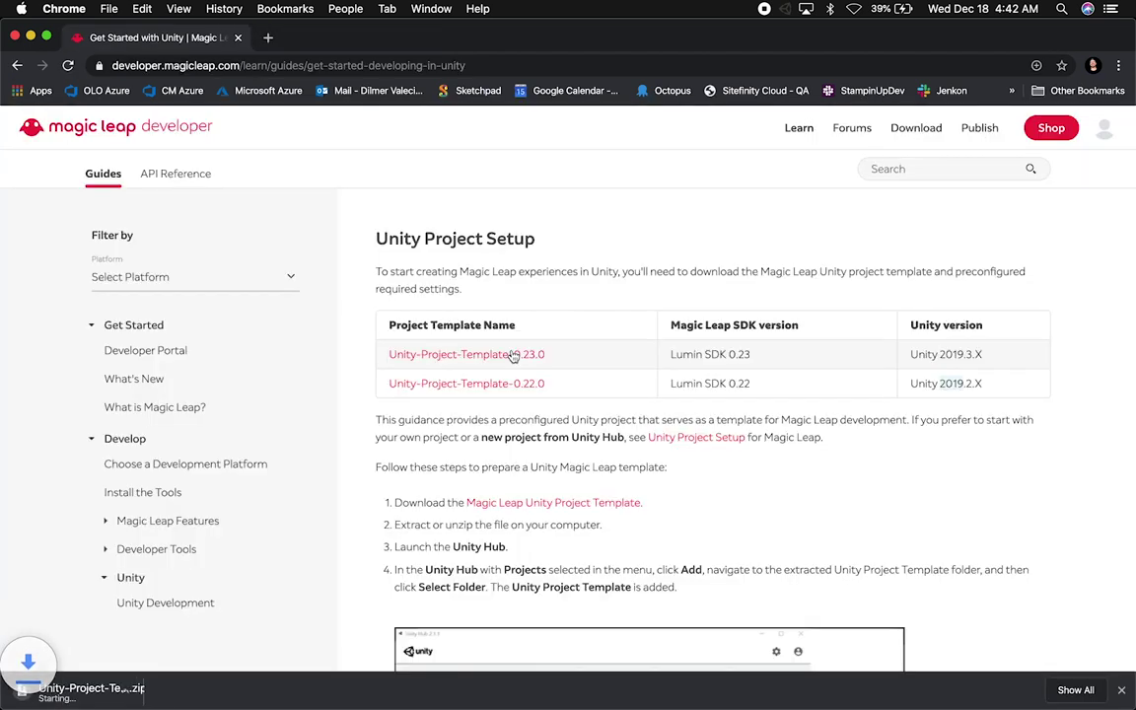
left_click(503, 386)
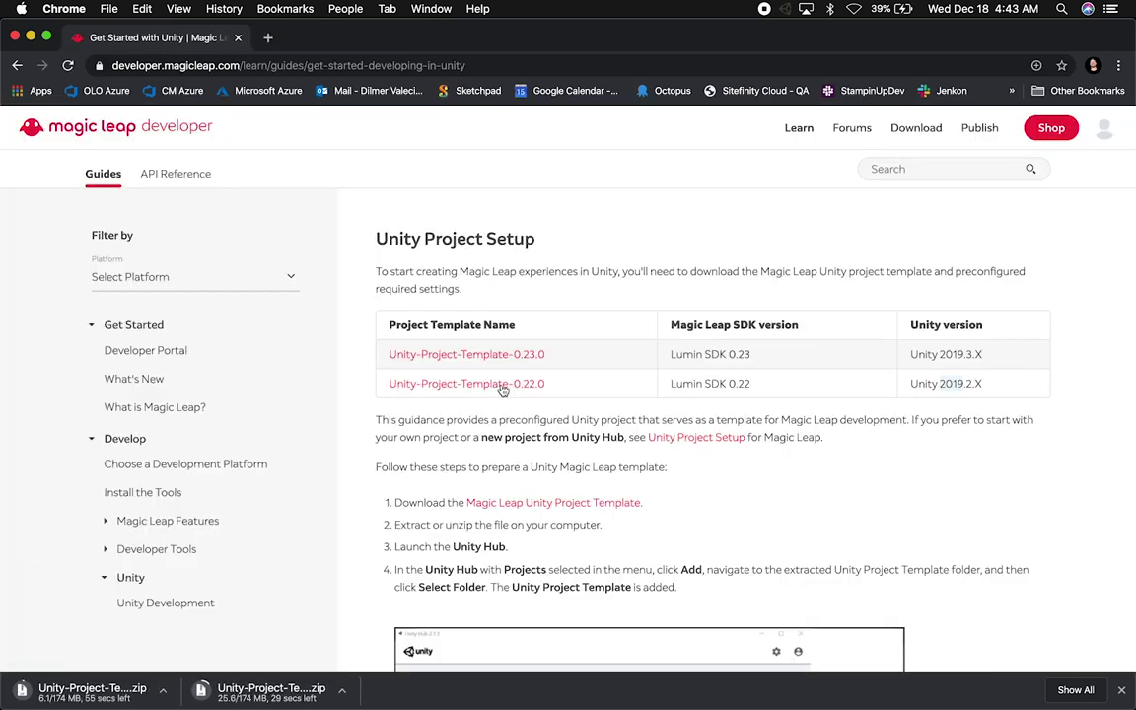
Review the remaining Unity Project Setup instructions, from adding the template in Unity Hub to switching platform and setting the Lumin SDK folder
scroll(572, 414, "down", 3)
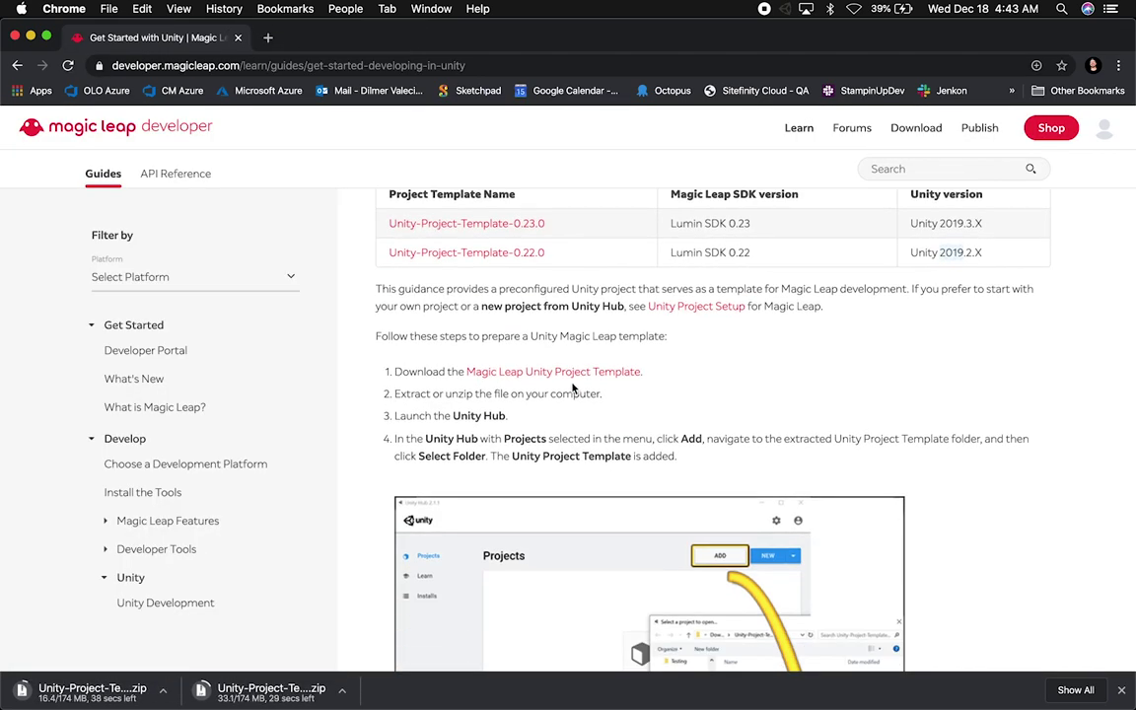
scroll(573, 390, "up", 1)
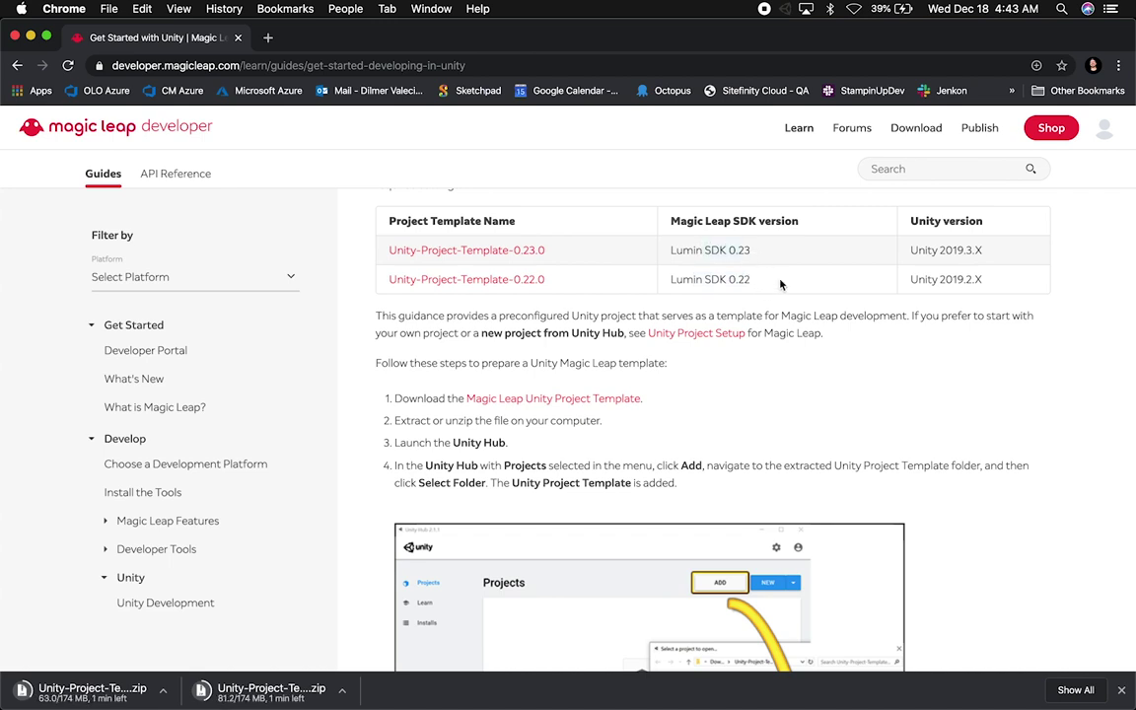
scroll(771, 368, "down", 3)
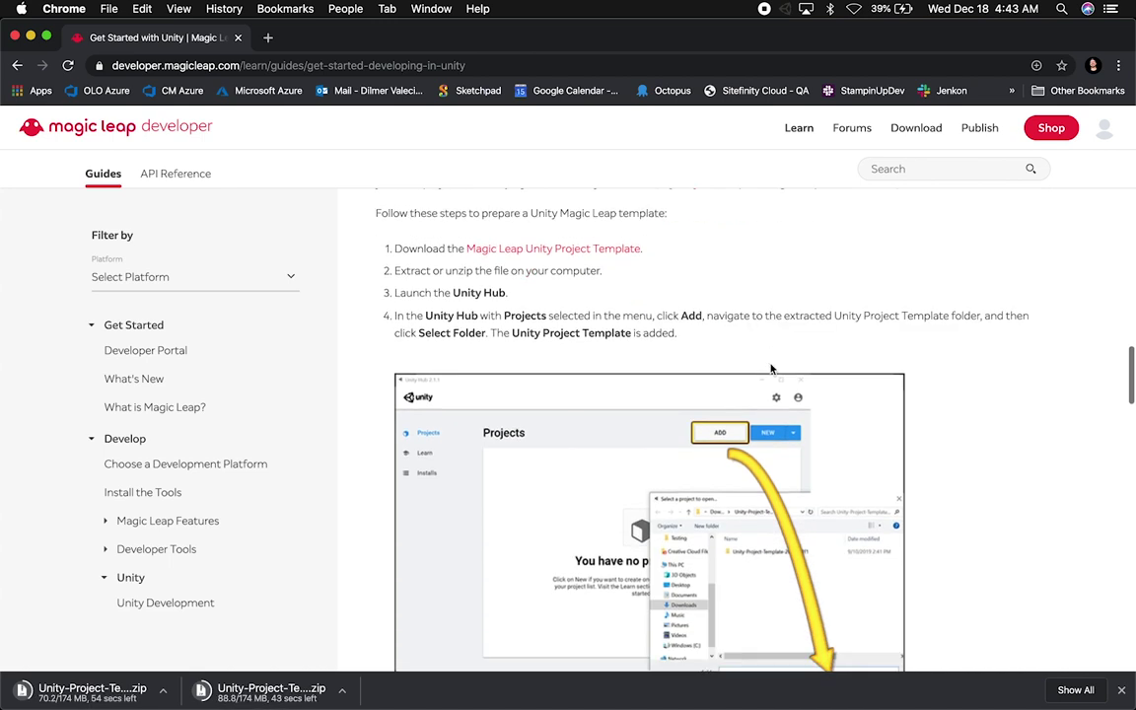
scroll(771, 369, "down", 2)
scroll(696, 434, "down", 5)
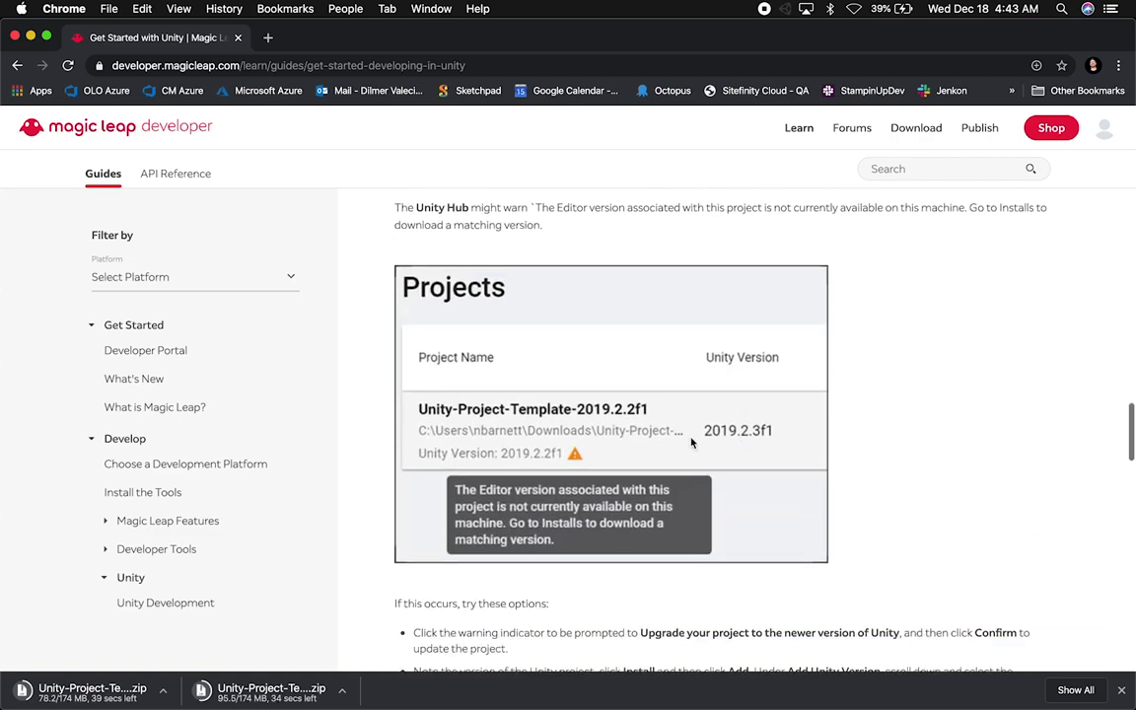
scroll(696, 456, "down", 10)
scroll(726, 424, "up", 4)
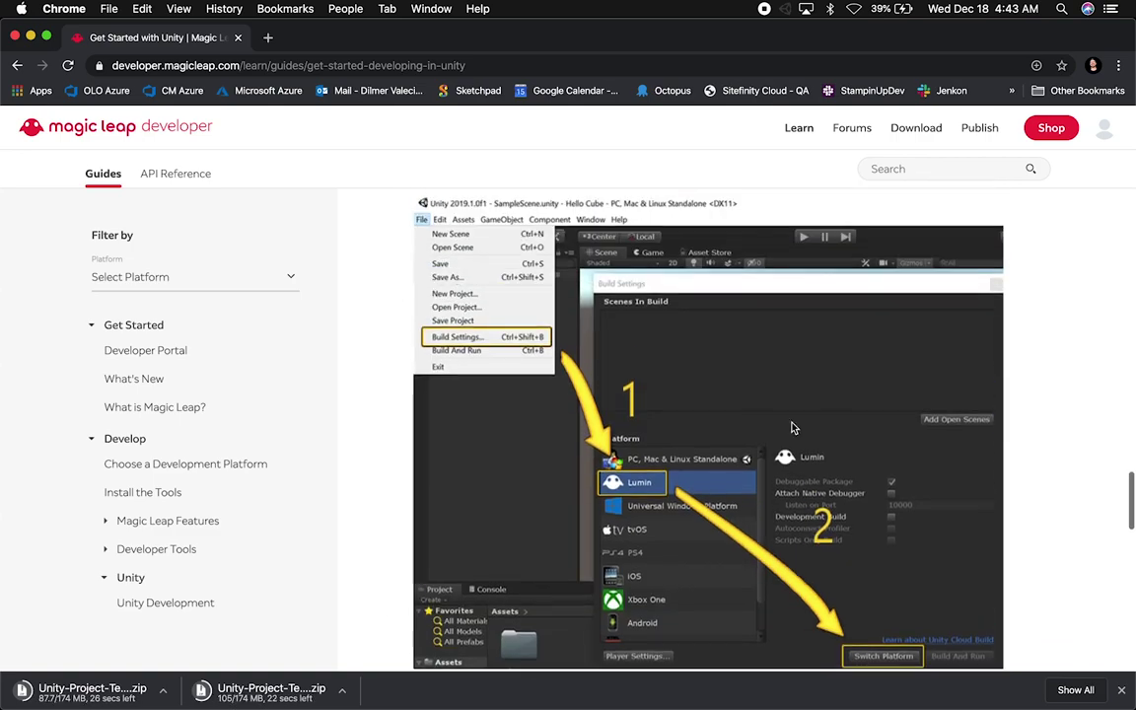
scroll(706, 296, "up", 5)
scroll(709, 316, "down", 15)
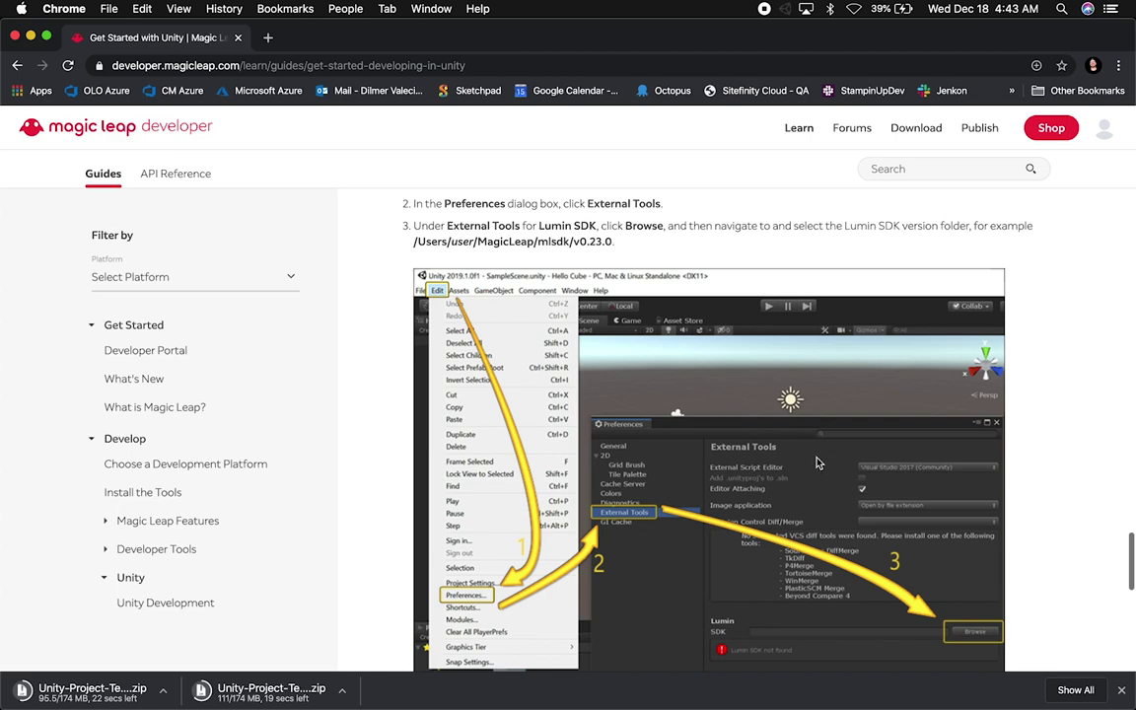
scroll(555, 547, "down", 5)
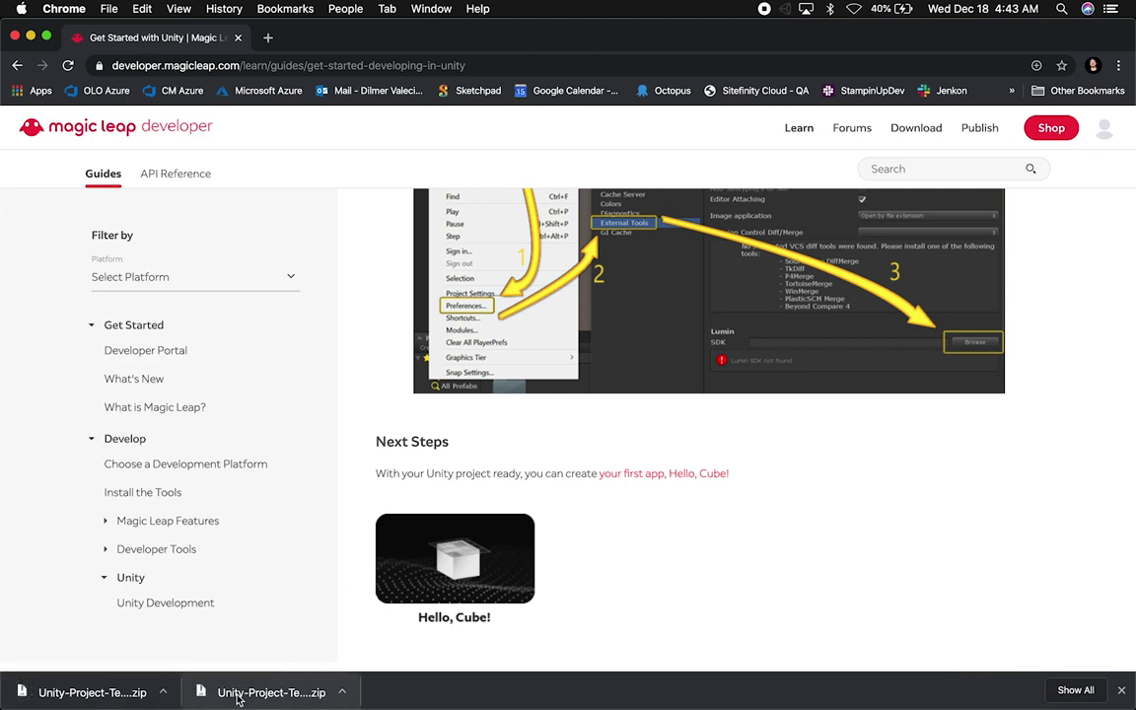
Reveal the downloaded template in Finder and move everything in Downloads except the two template zip files to the Trash
left_click(341, 692)
left_click(385, 667)
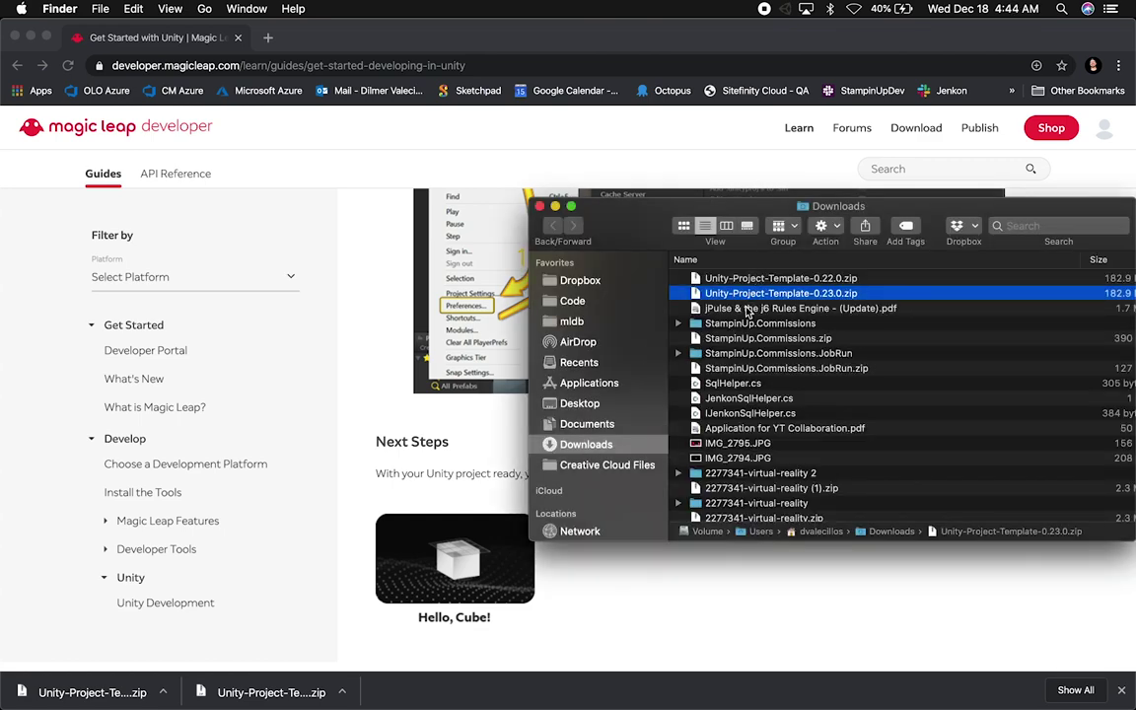
scroll(740, 464, "down", 10)
left_click(735, 514, "shift")
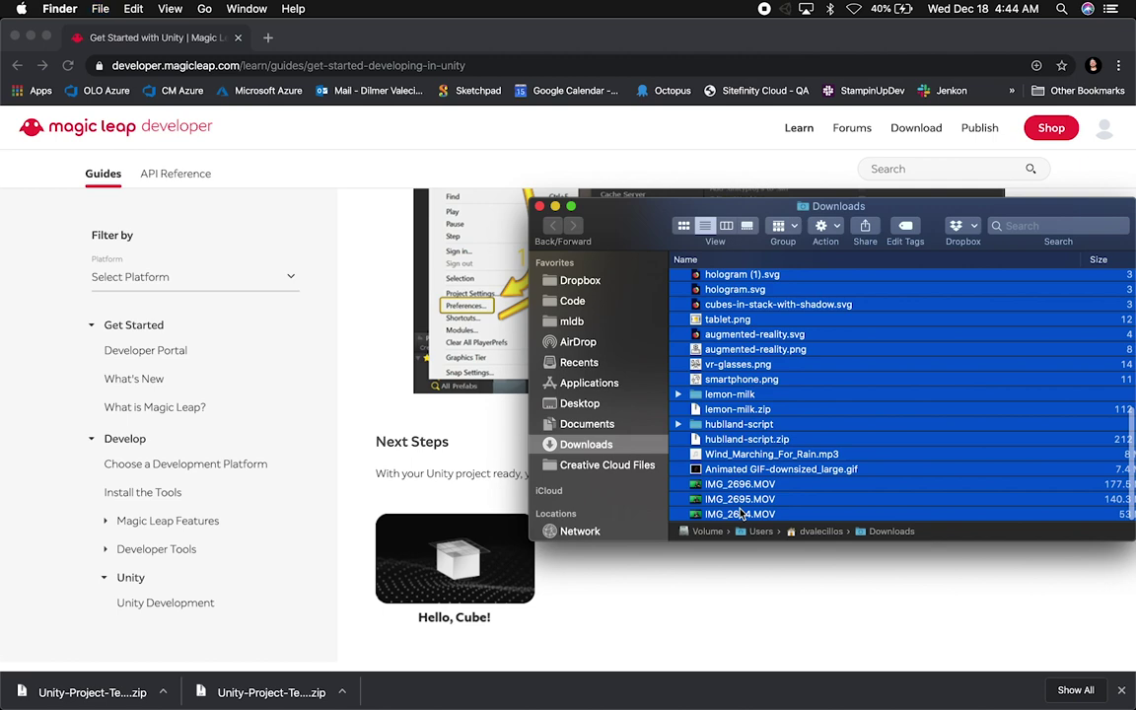
key("super+BackSpace")
Extract Unity-Project-Template-0.22.0.zip and Unity-Project-Template-0.23.0.zip in the Downloads folder
left_click_drag(622, 221, 501, 231)
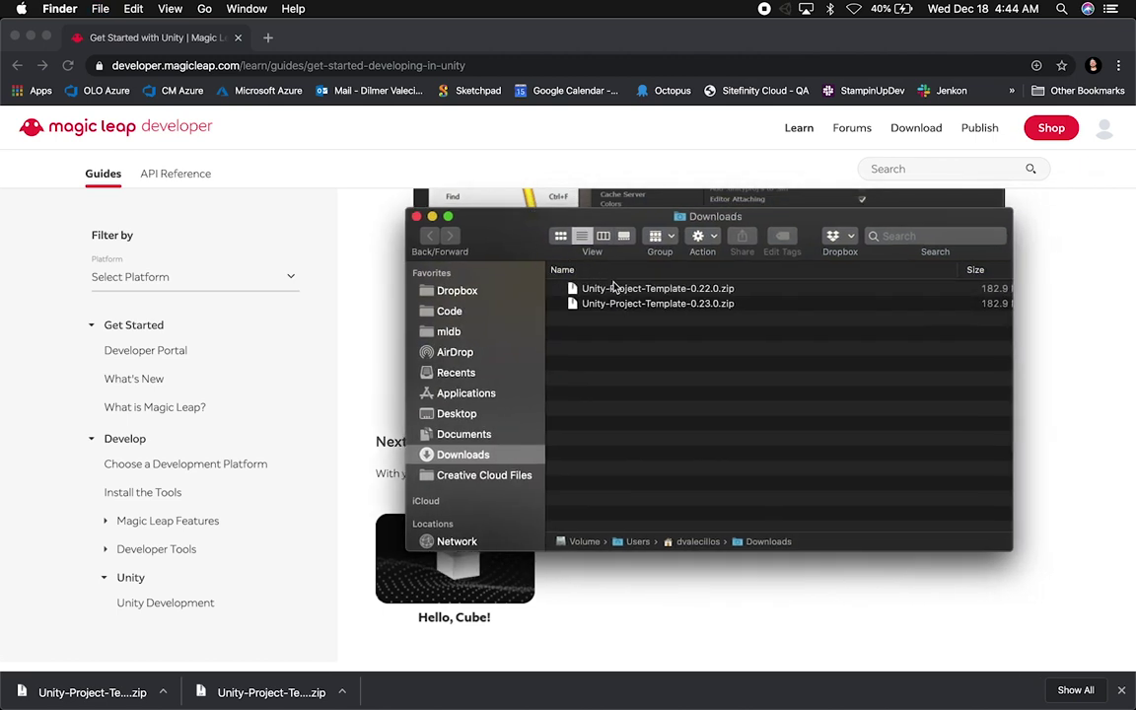
double_click(641, 290)
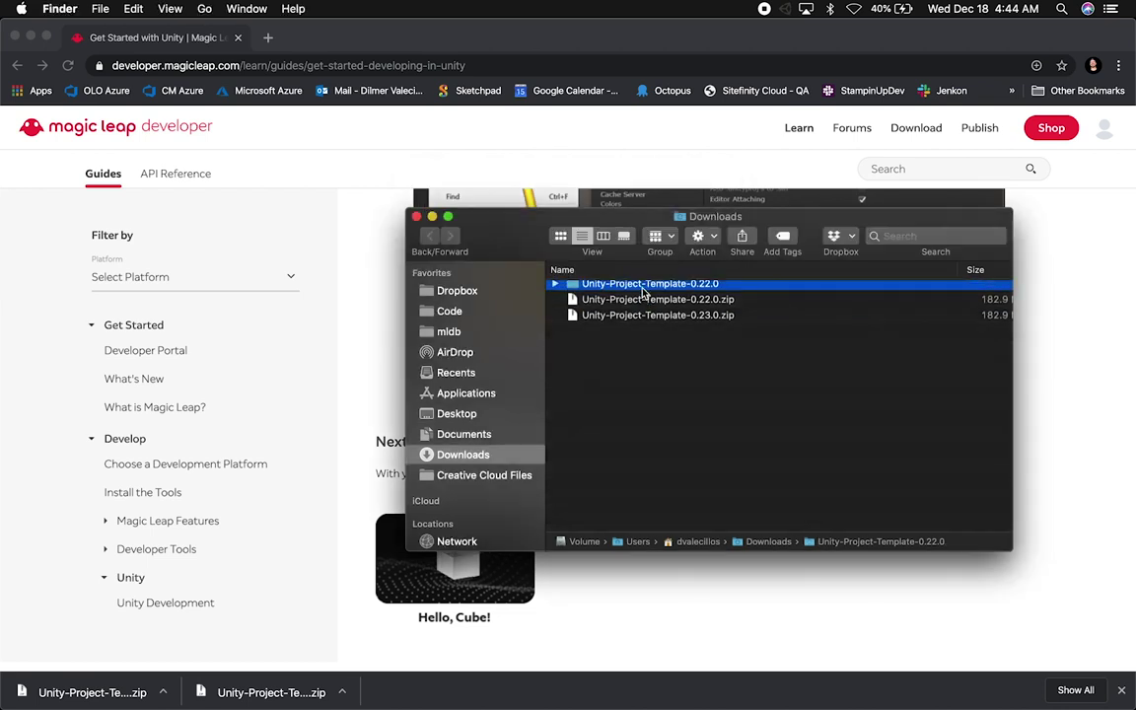
double_click(658, 320)
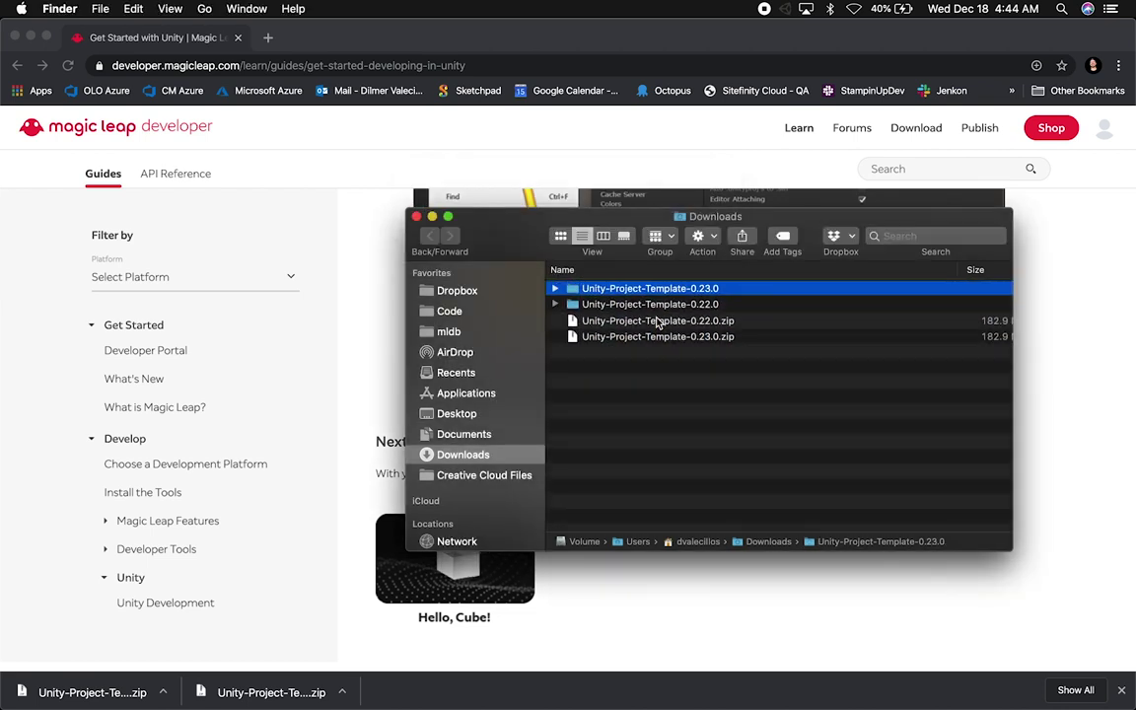
Launch Unity Hub and start adding an existing project to its project list
key("super+space")
type("unity")
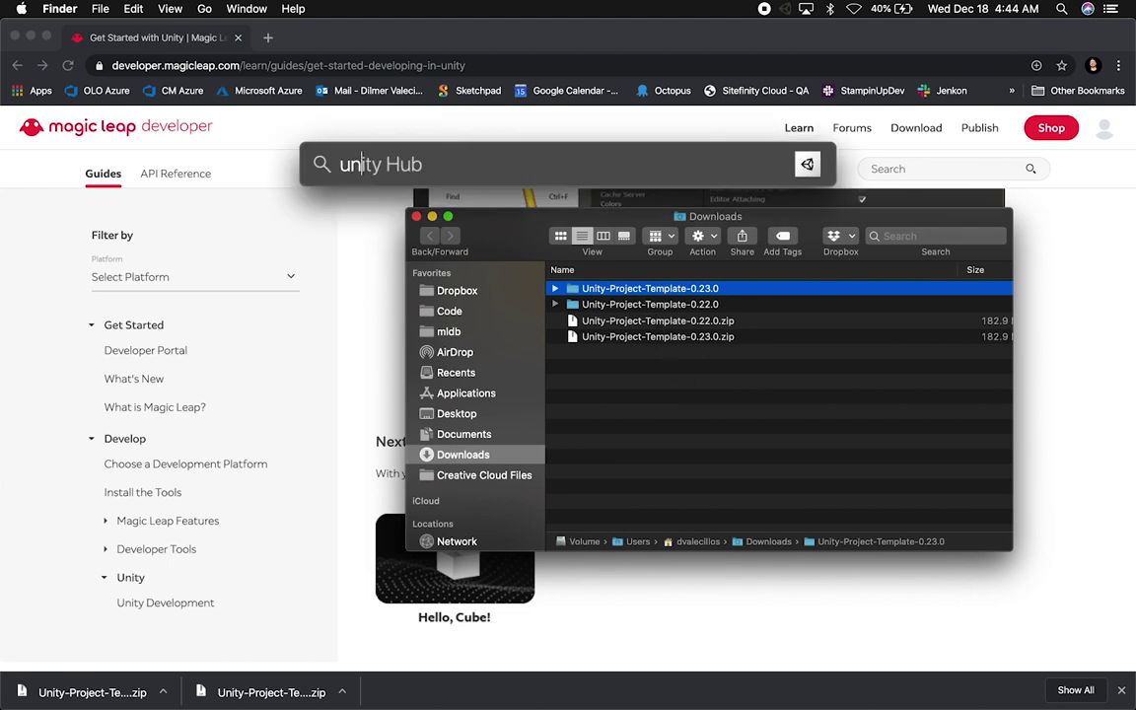
key("Return")
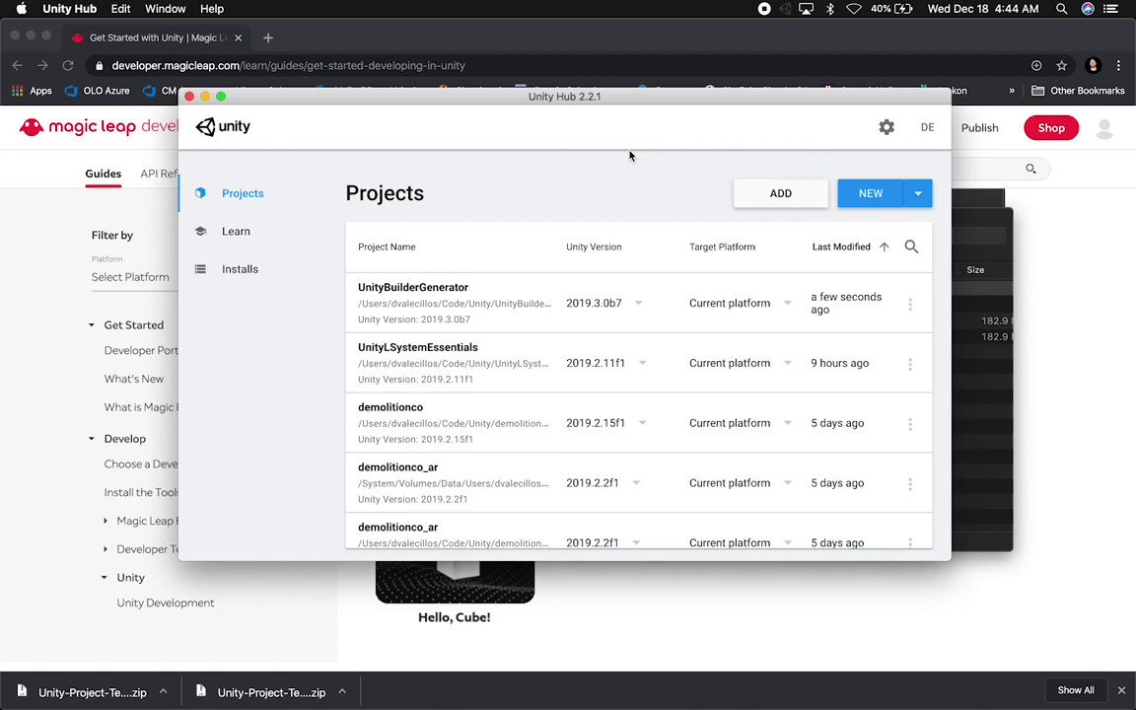
left_click(778, 198)
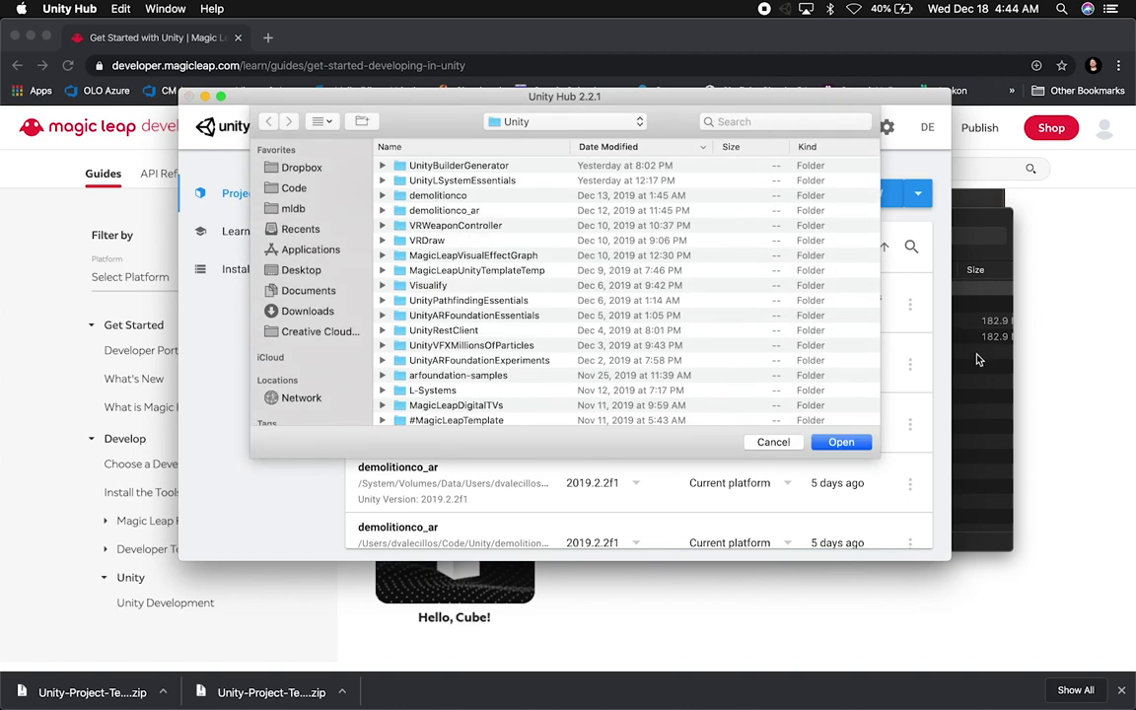
In Finder, copy the Unity-Project-Template-0.23.0 and Unity-Project-Template-0.22.0 folders from Downloads and open the Unity folder inside Code
left_click(884, 318)
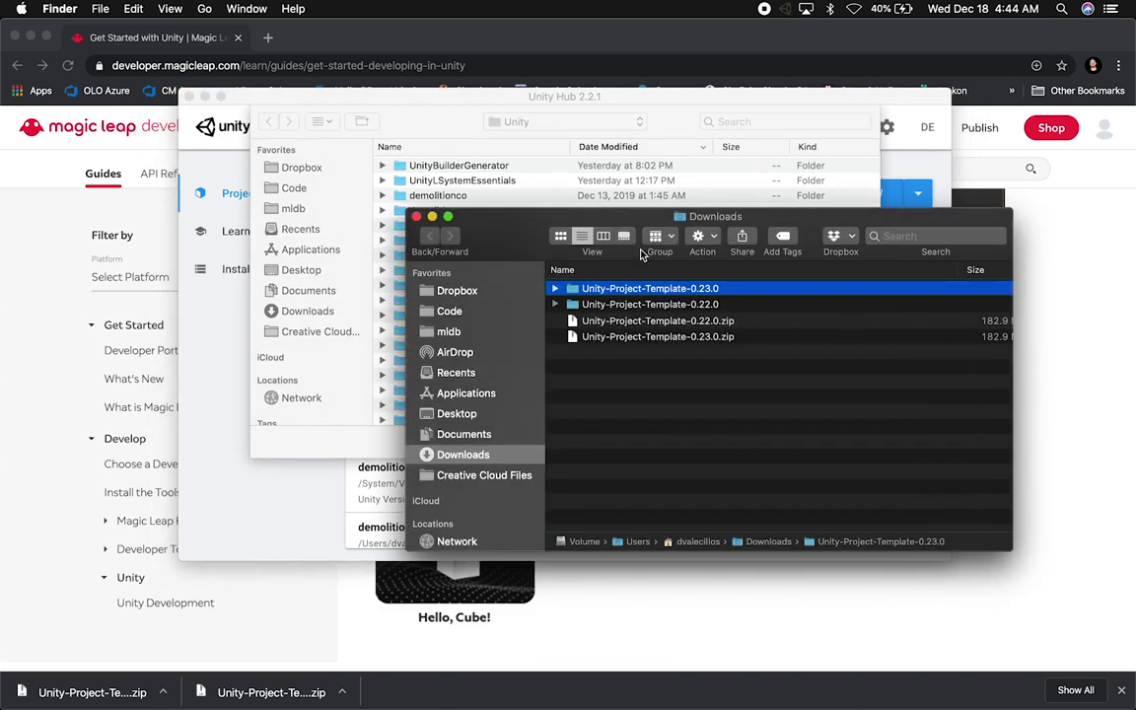
left_click(642, 306, "shift")
key("super+c")
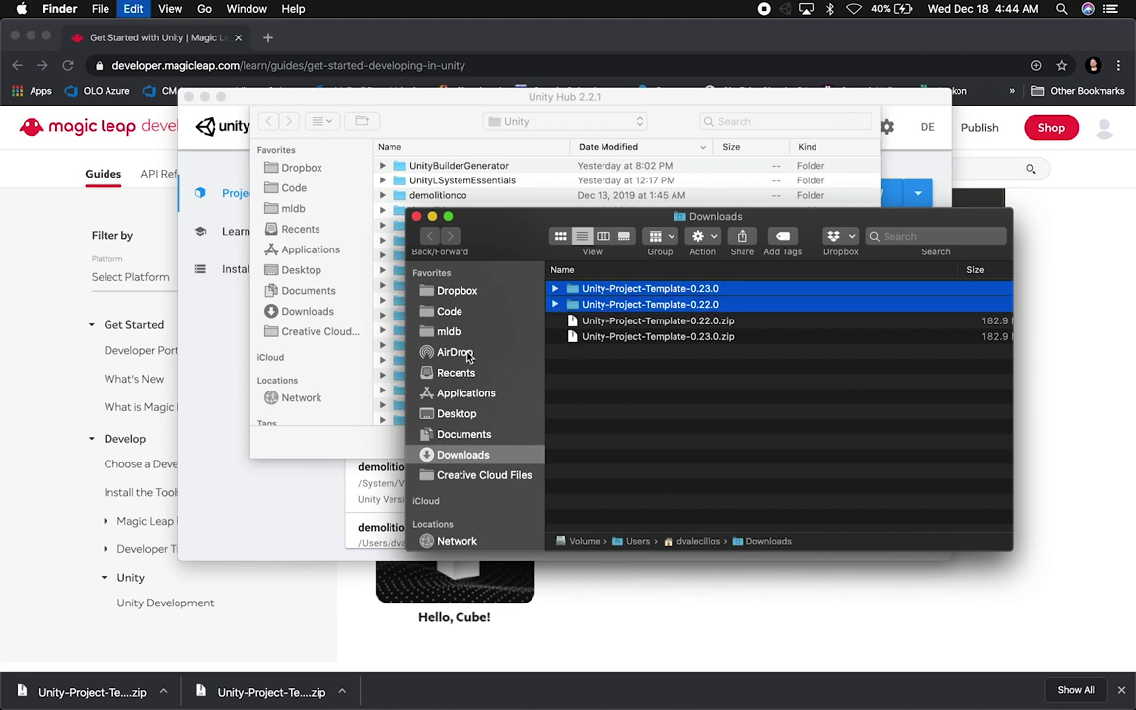
double_click(681, 541)
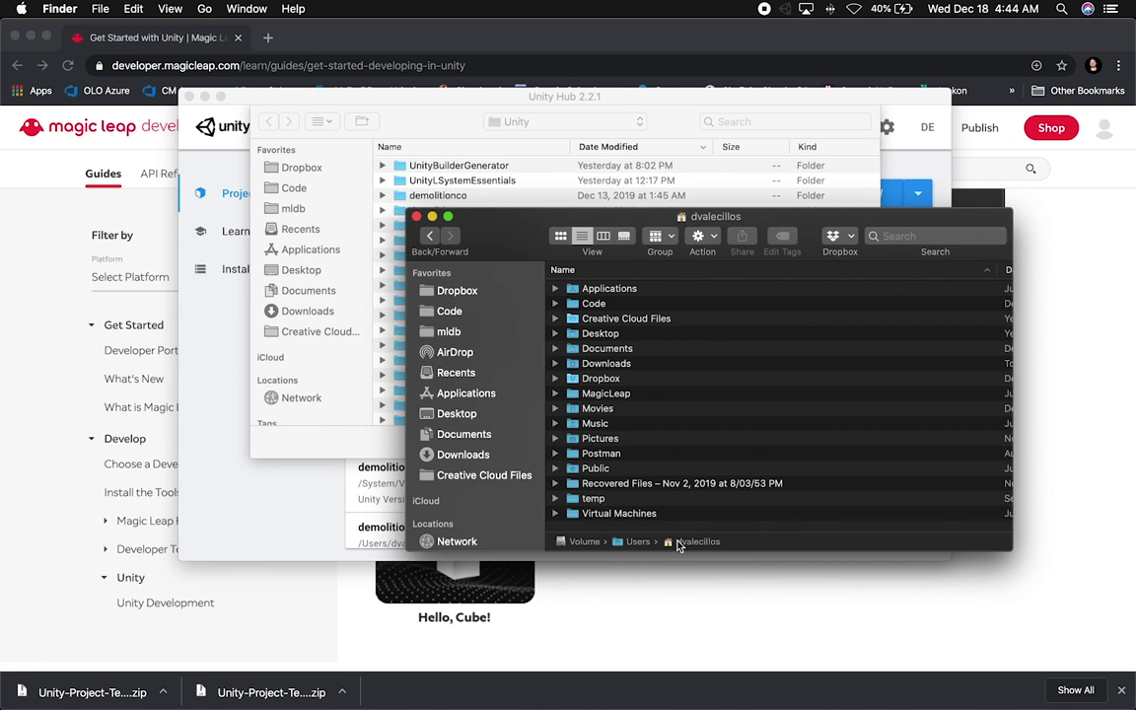
left_click(596, 305)
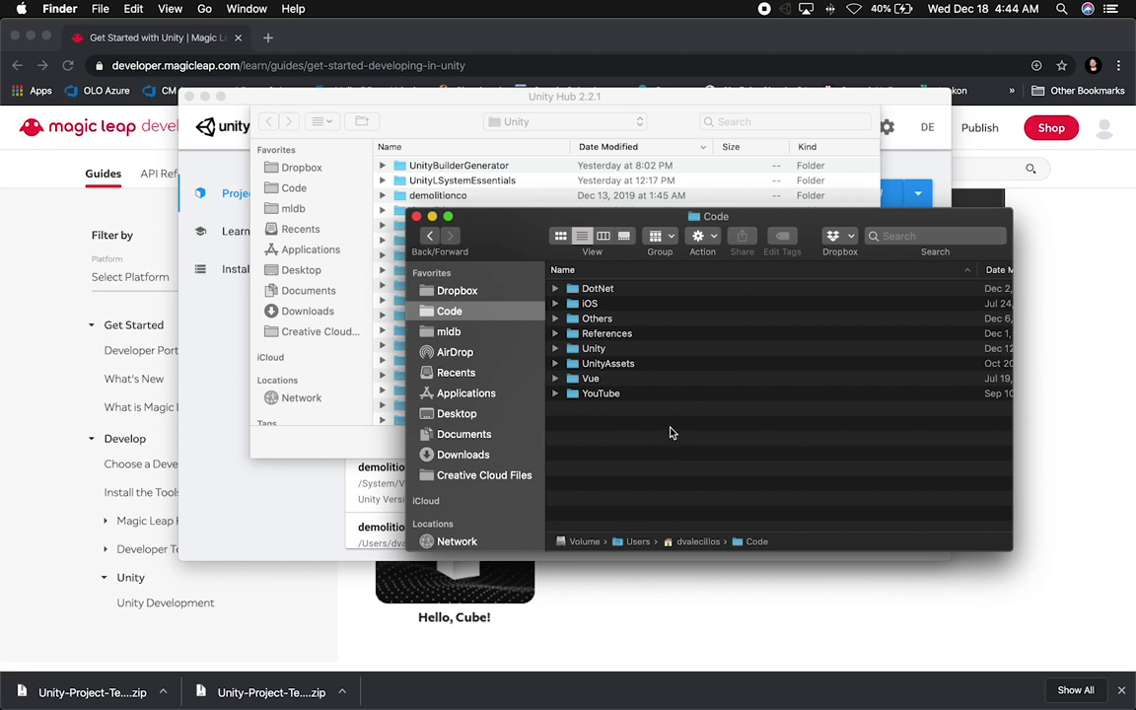
left_click(595, 352)
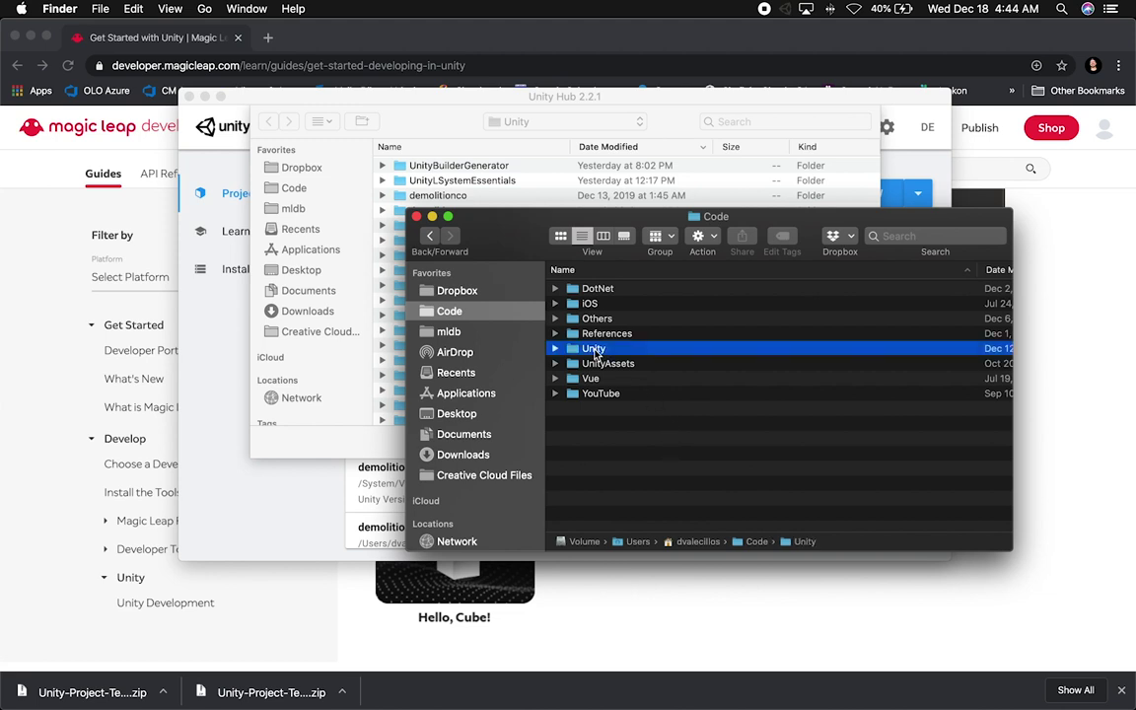
double_click(604, 352)
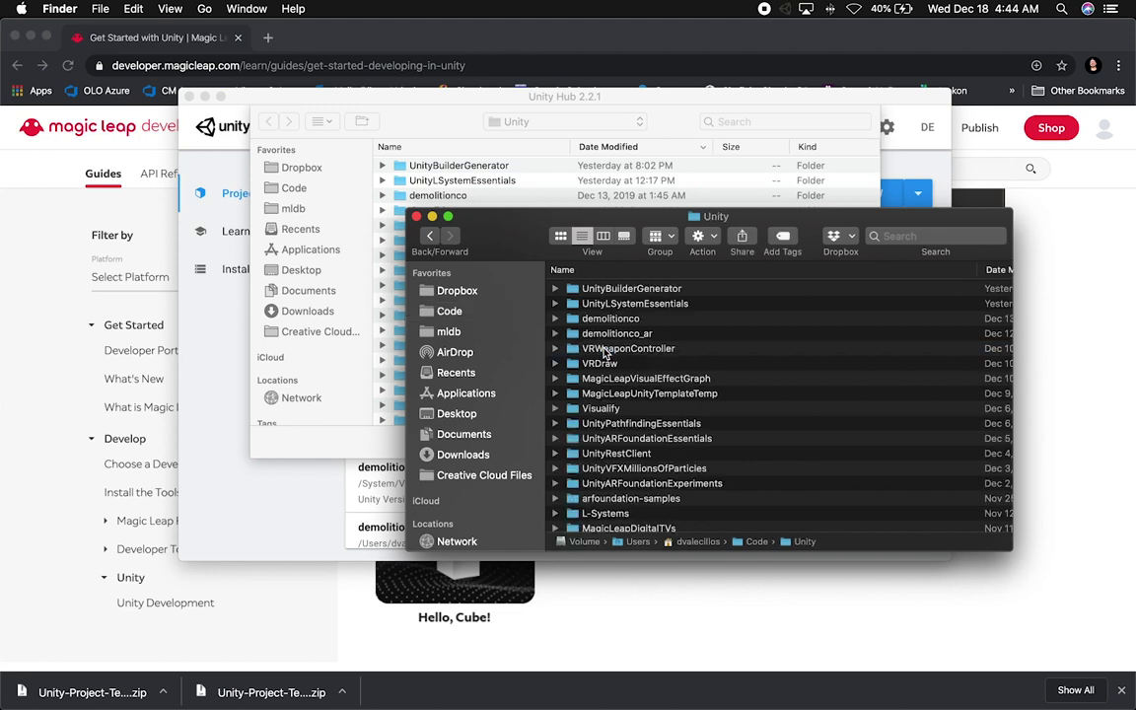
scroll(661, 395, "down", 5)
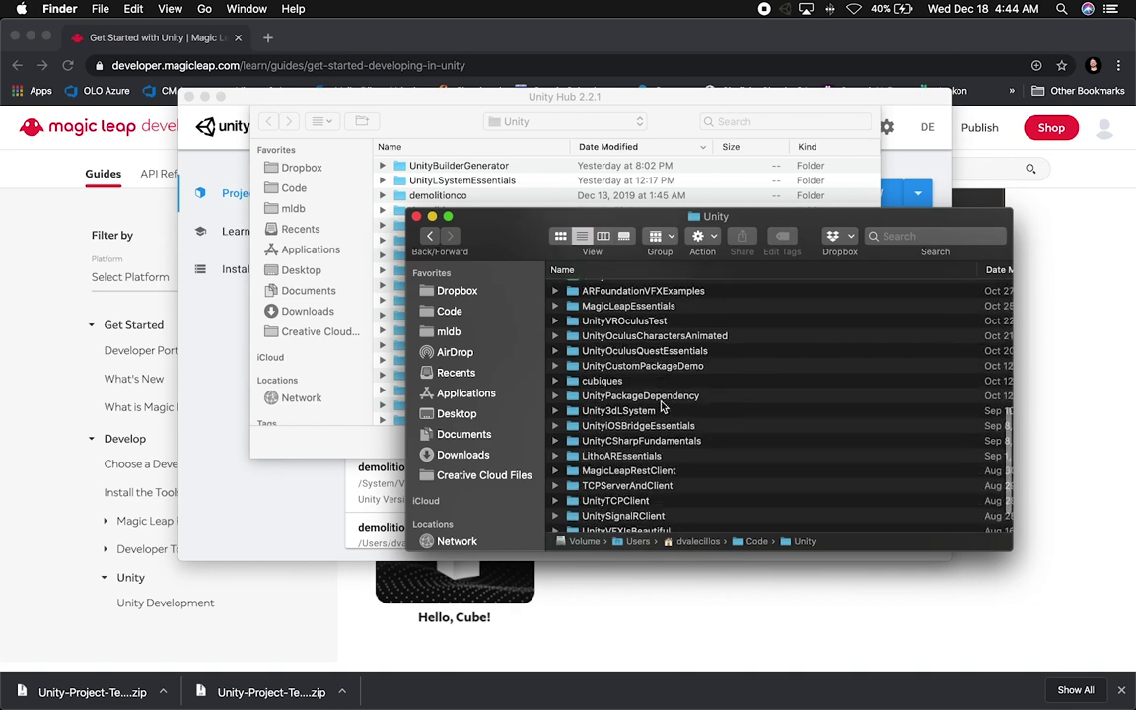
scroll(651, 375, "up", 10)
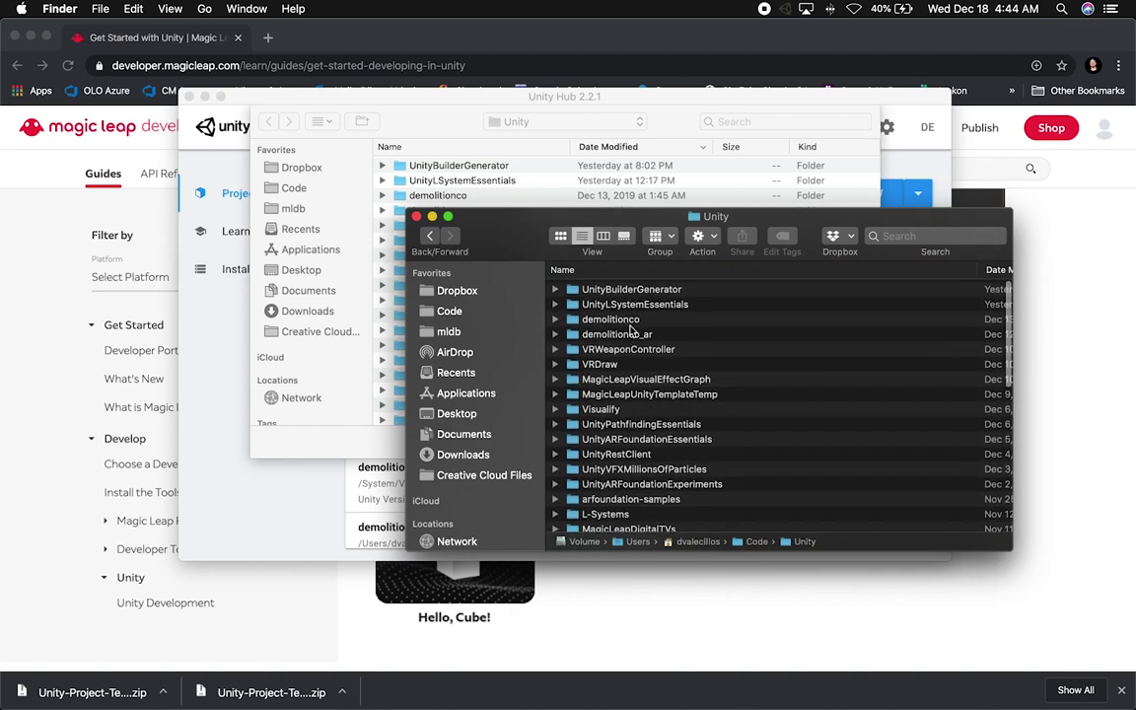
Enlarge the Finder window and create a folder named "# Magic Leap Template" in the Unity folder
left_click_drag(608, 257, 437, 108)
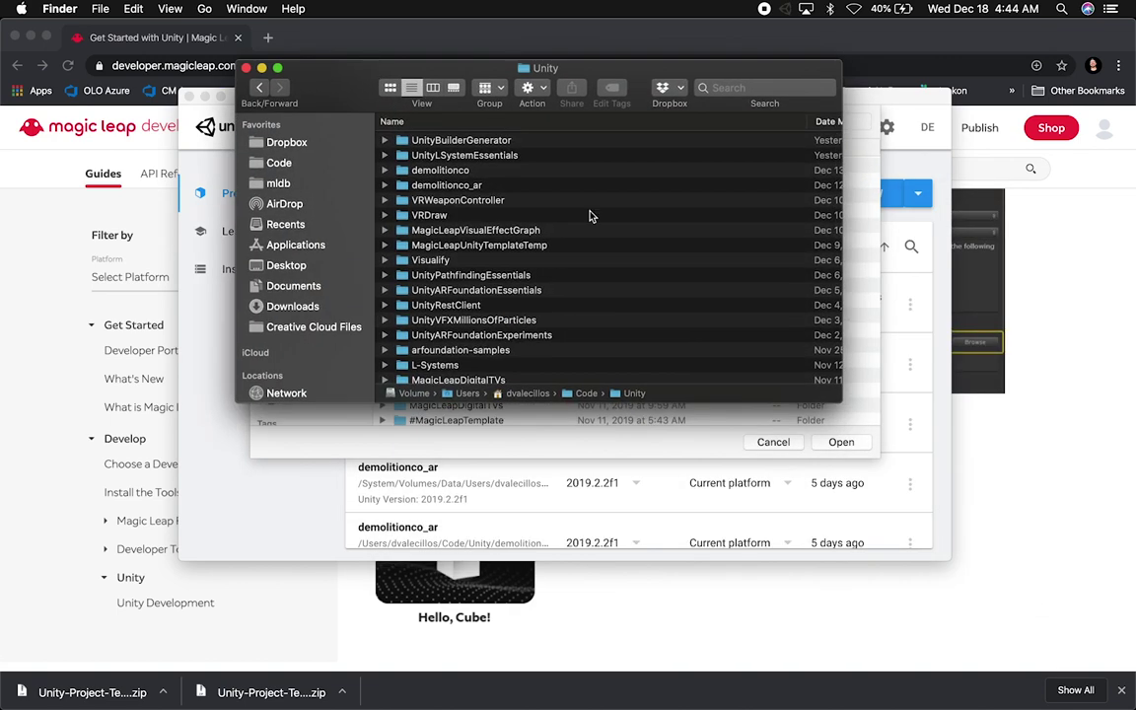
left_click_drag(842, 403, 1021, 696)
scroll(733, 601, "down", 5)
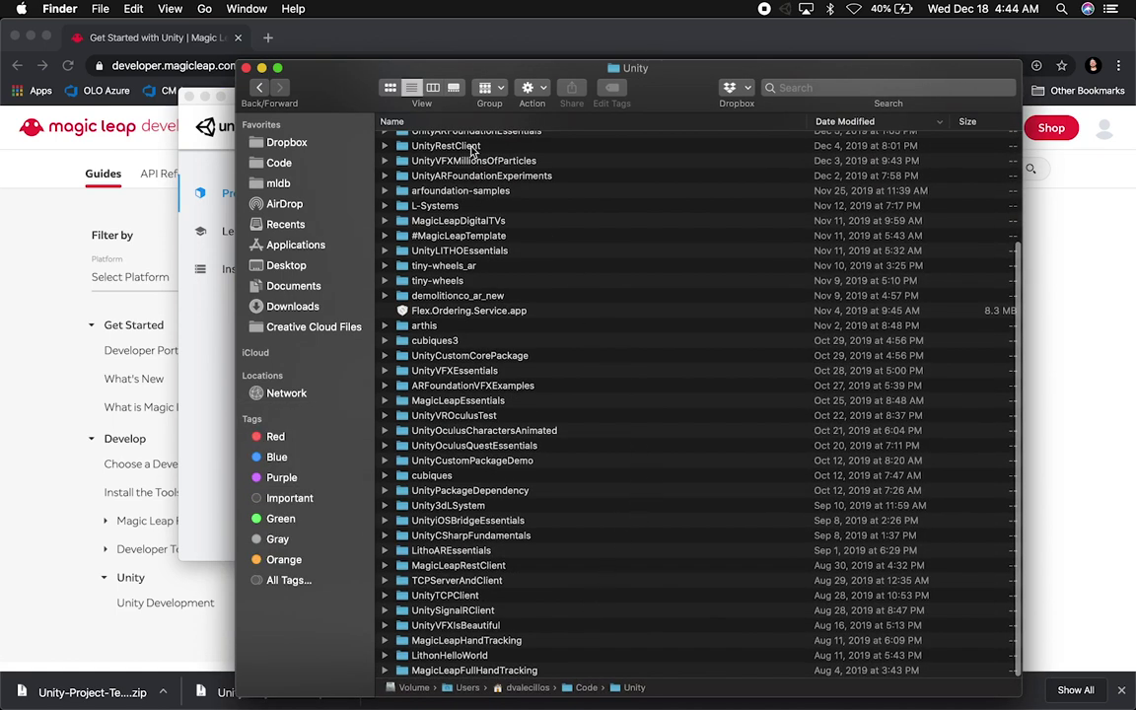
left_click(531, 88)
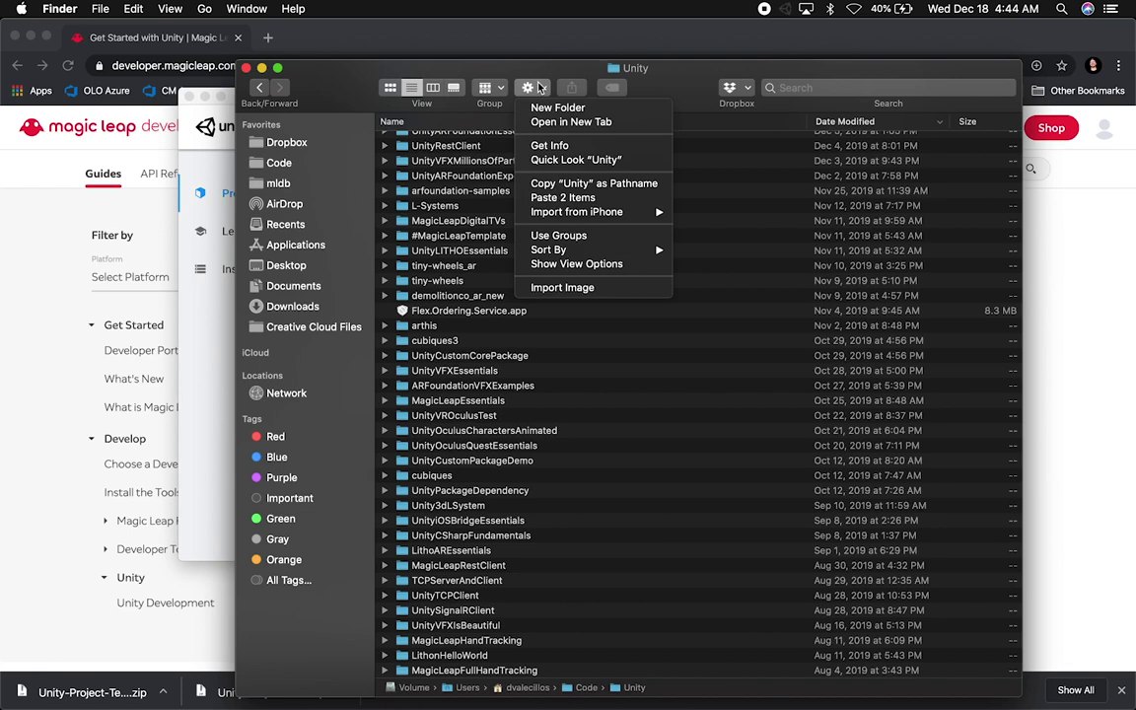
left_click(544, 109)
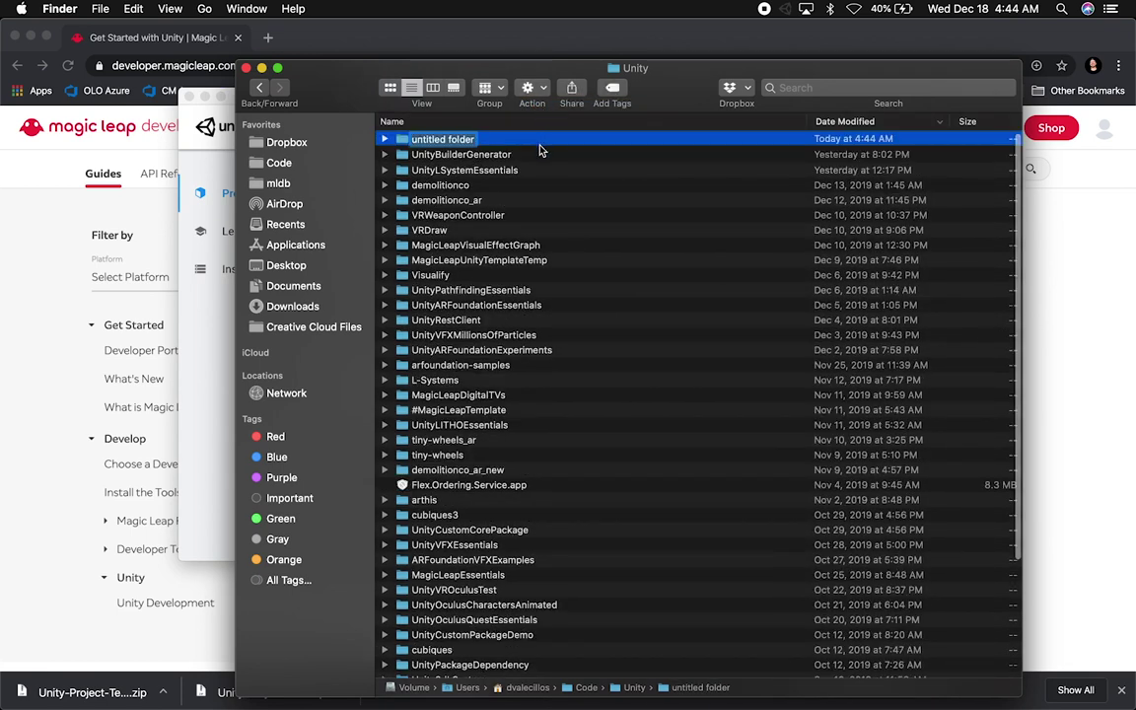
type("# Template")
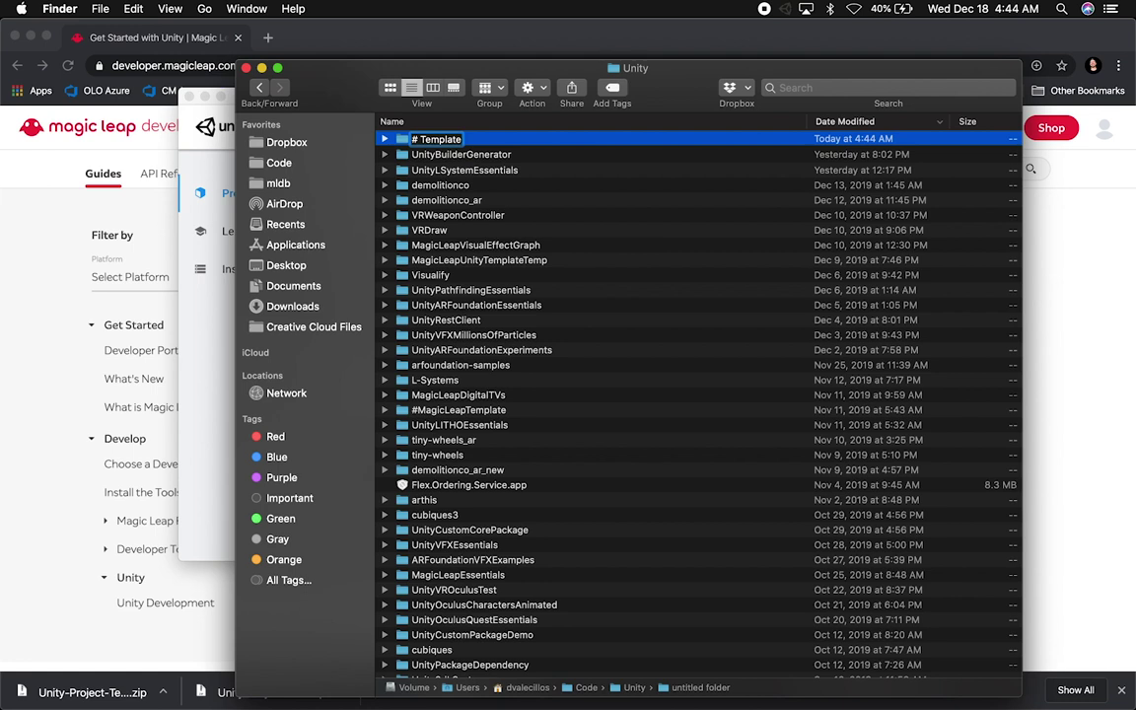
left_click(419, 139)
type("Magic L")
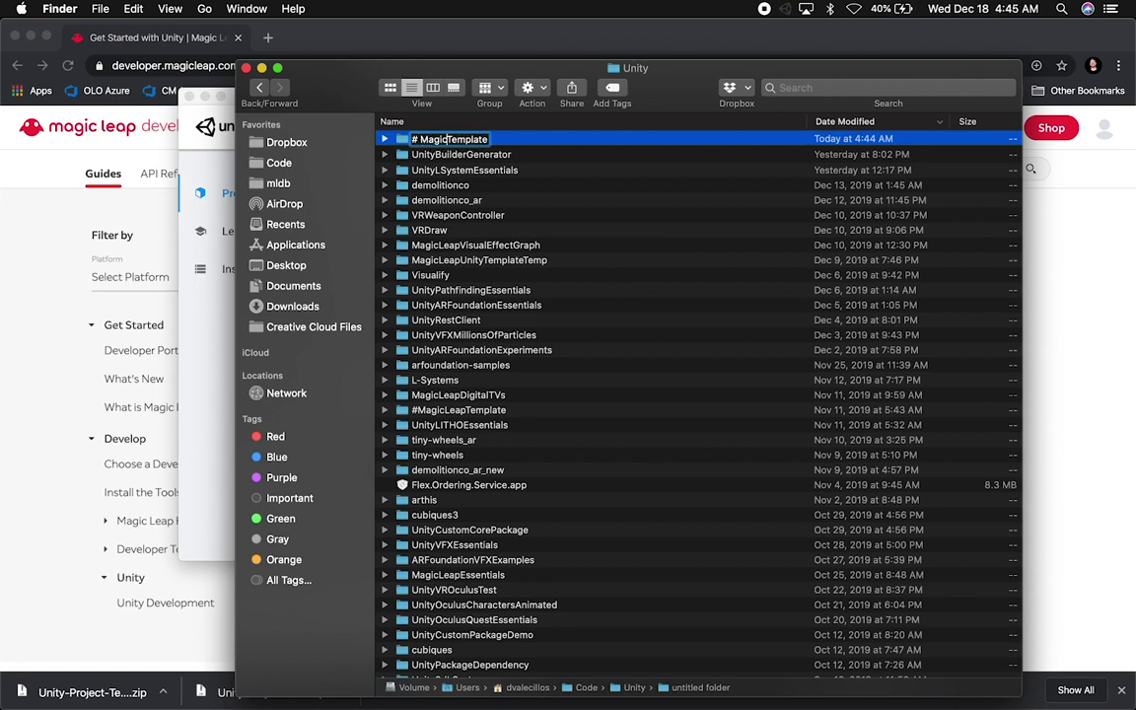
type("eap")
key("Return")
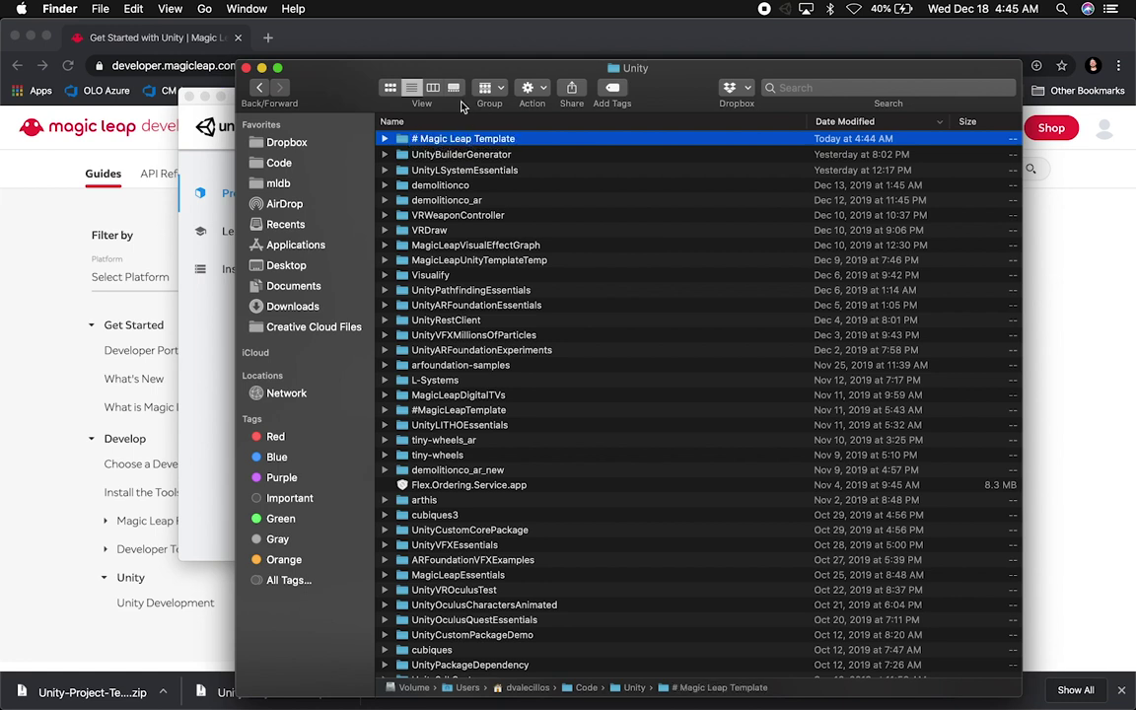
Paste the two copied template folders into "# Magic Leap Template" and rename that folder "# Magic Leap Templates"
double_click(431, 139)
key("super+v")
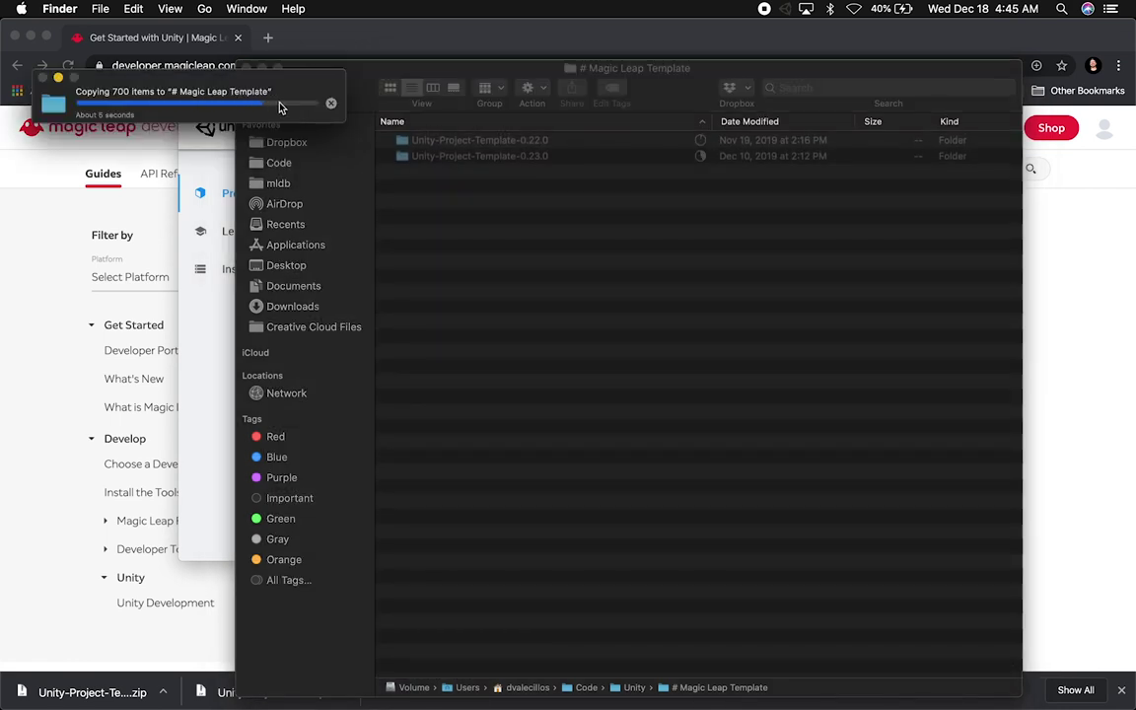
left_click(259, 91)
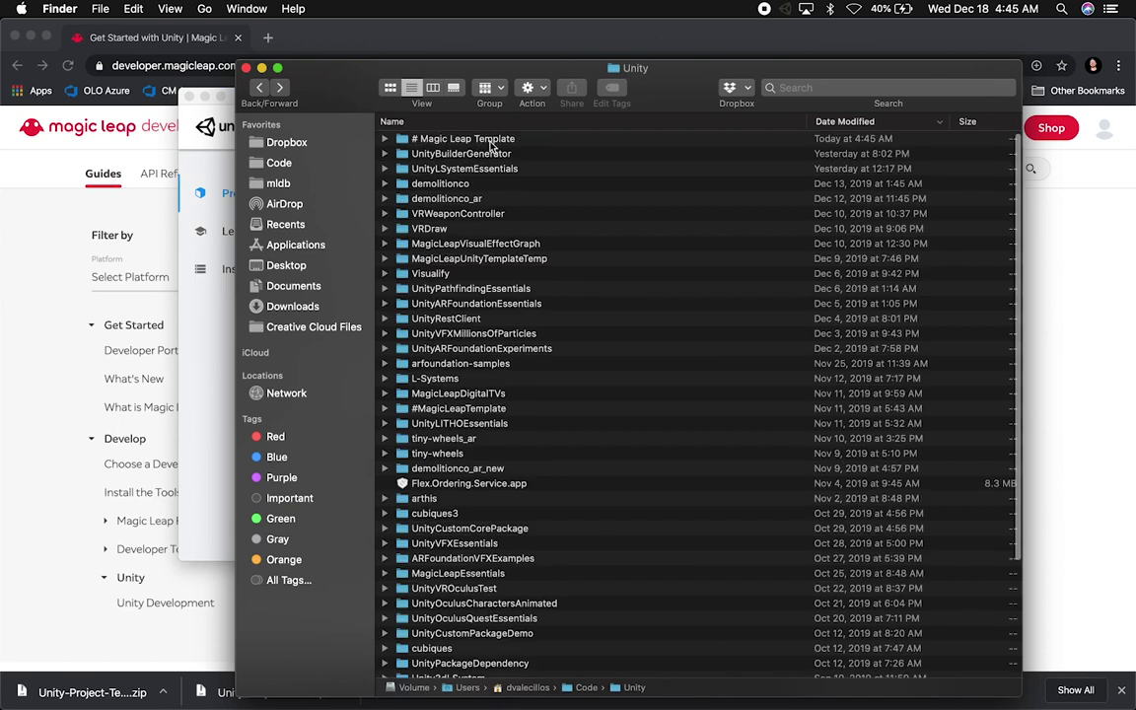
type("s")
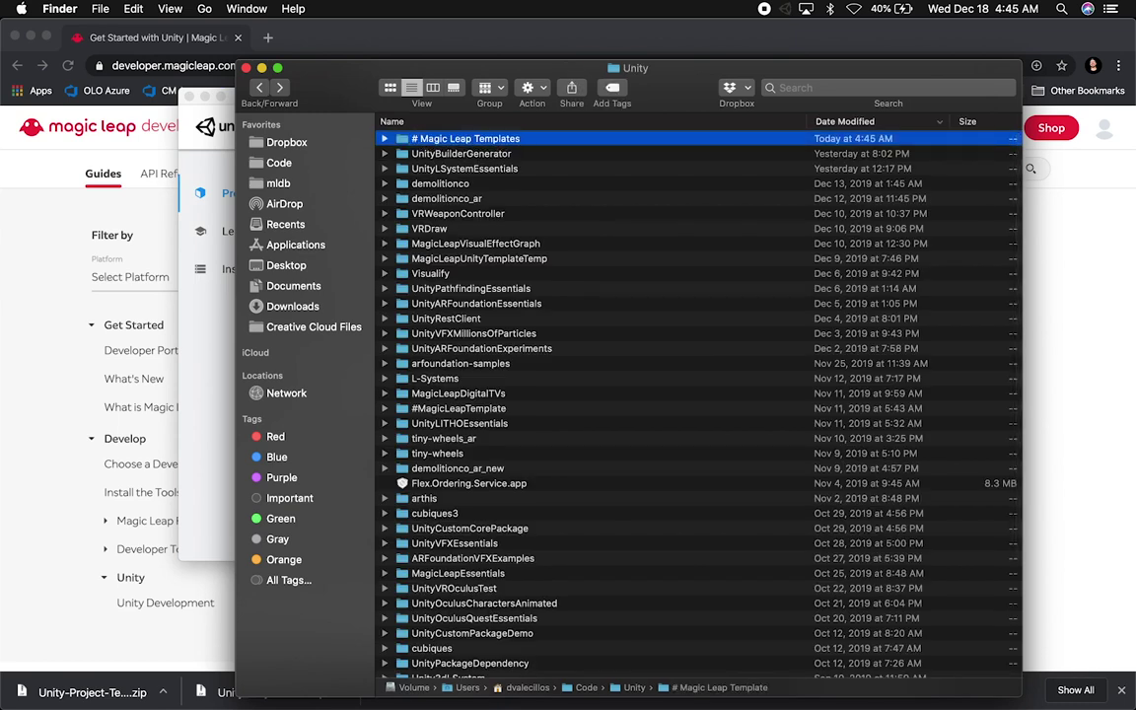
key("Return")
key("super+Down")
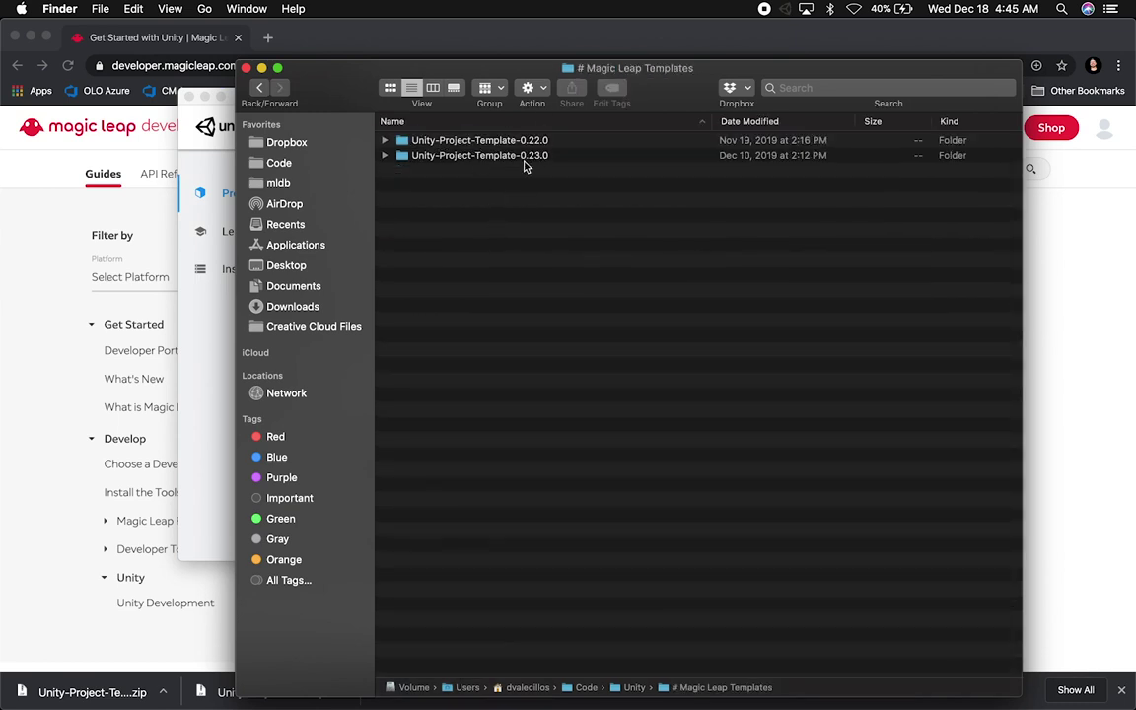
Switch to Unity Hub and browse to the "# Magic Leap Templates" folder in the project picker
left_click(182, 147)
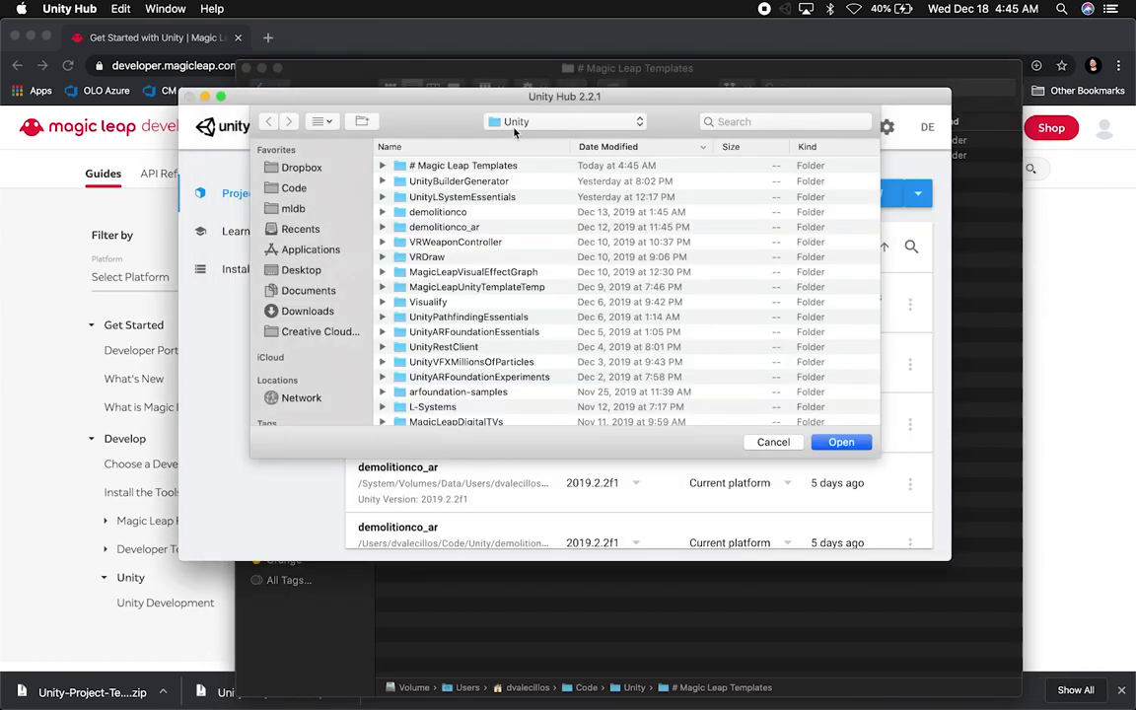
double_click(431, 165)
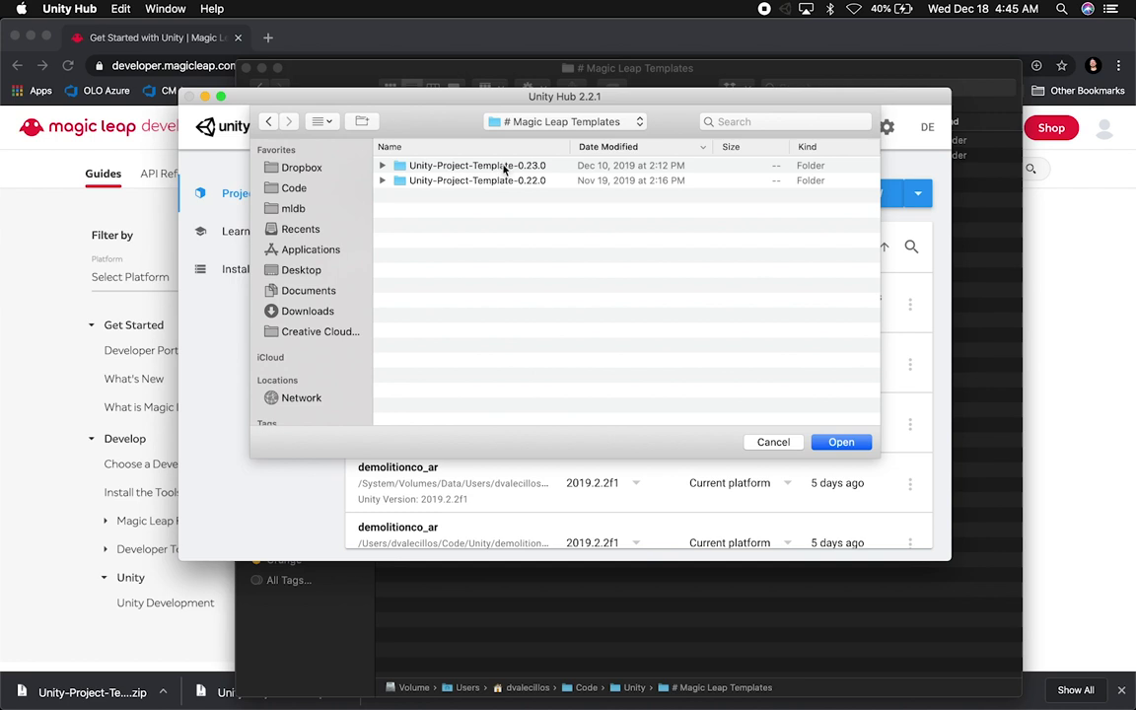
In Finder, duplicate the Unity-Project-Template-0.22.0 folder and rename the copy "MyMagicLeapExperience"
key("super+Tab")
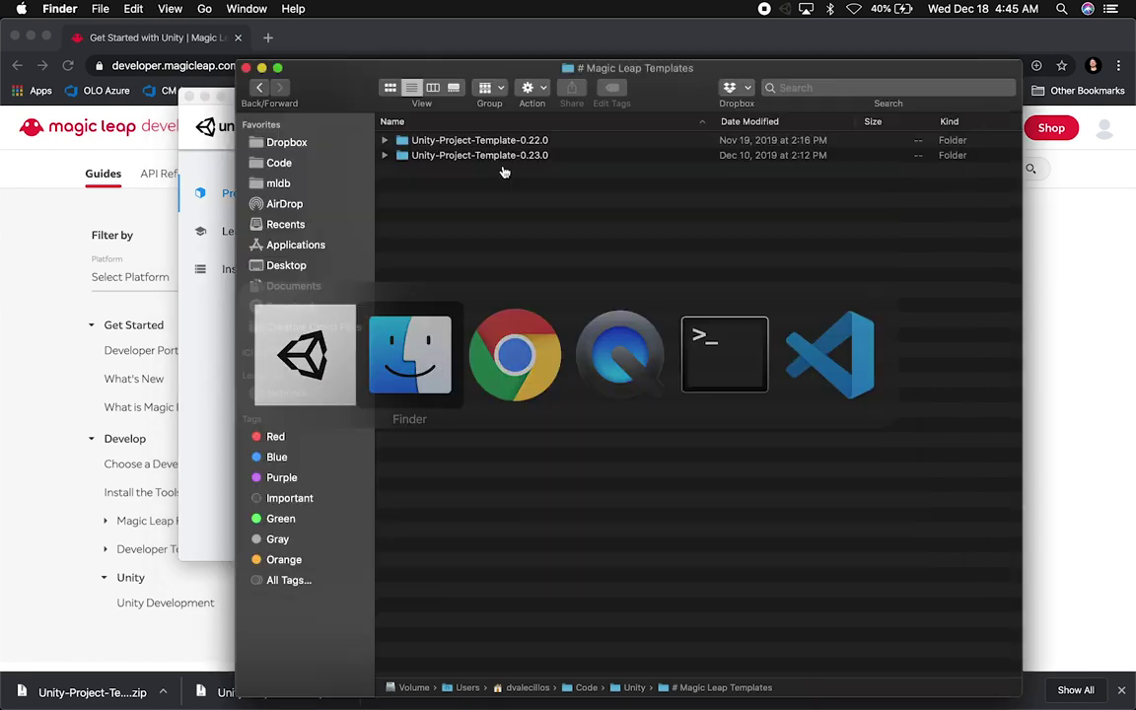
left_click(488, 146)
key("super+c")
key("super+v")
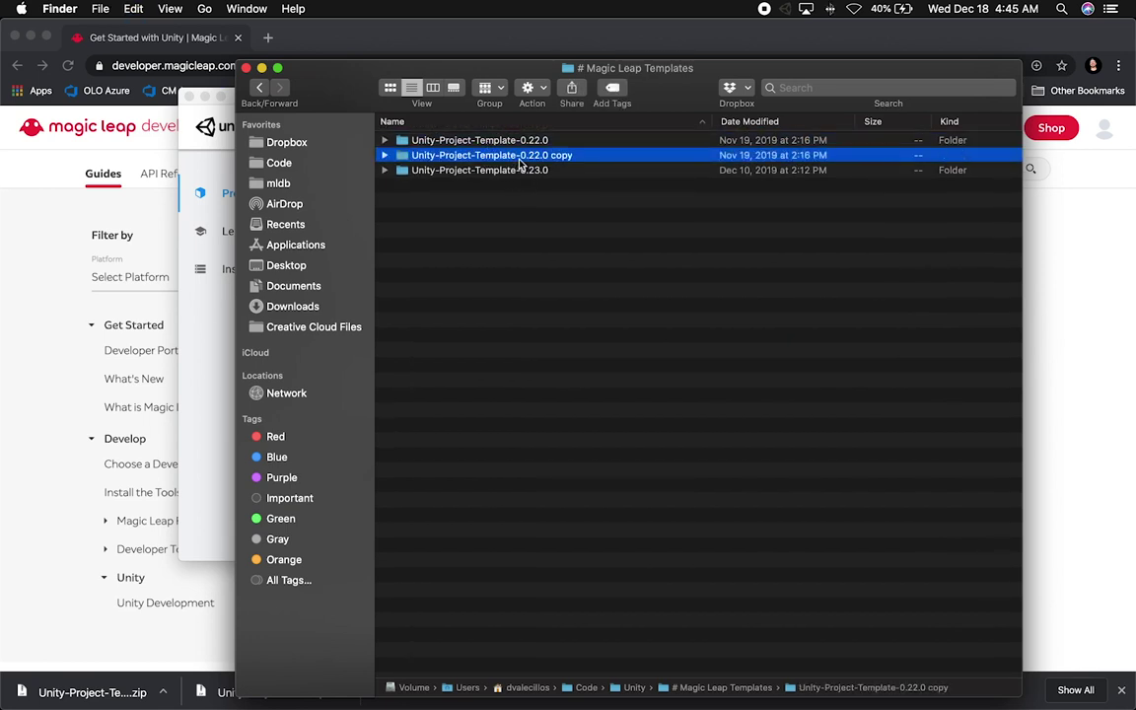
left_click(519, 158)
type("MagicLeap")
key("super+Left")
type("My")
key("super+Right")
type("Experience")
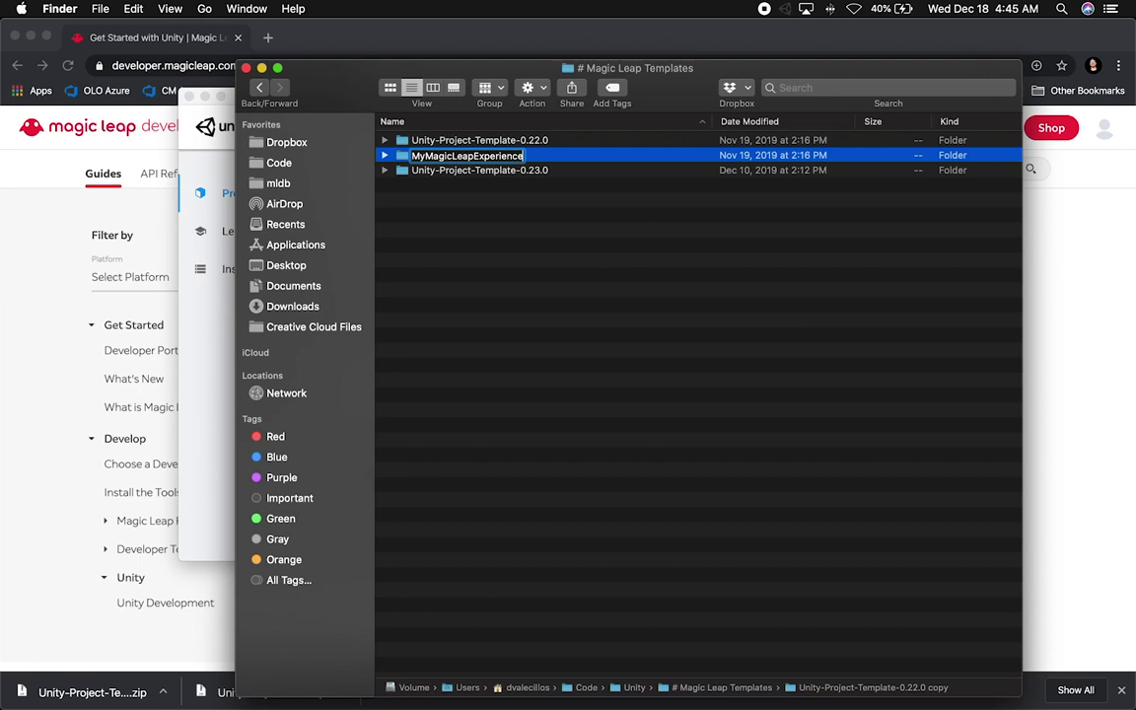
key("Return")
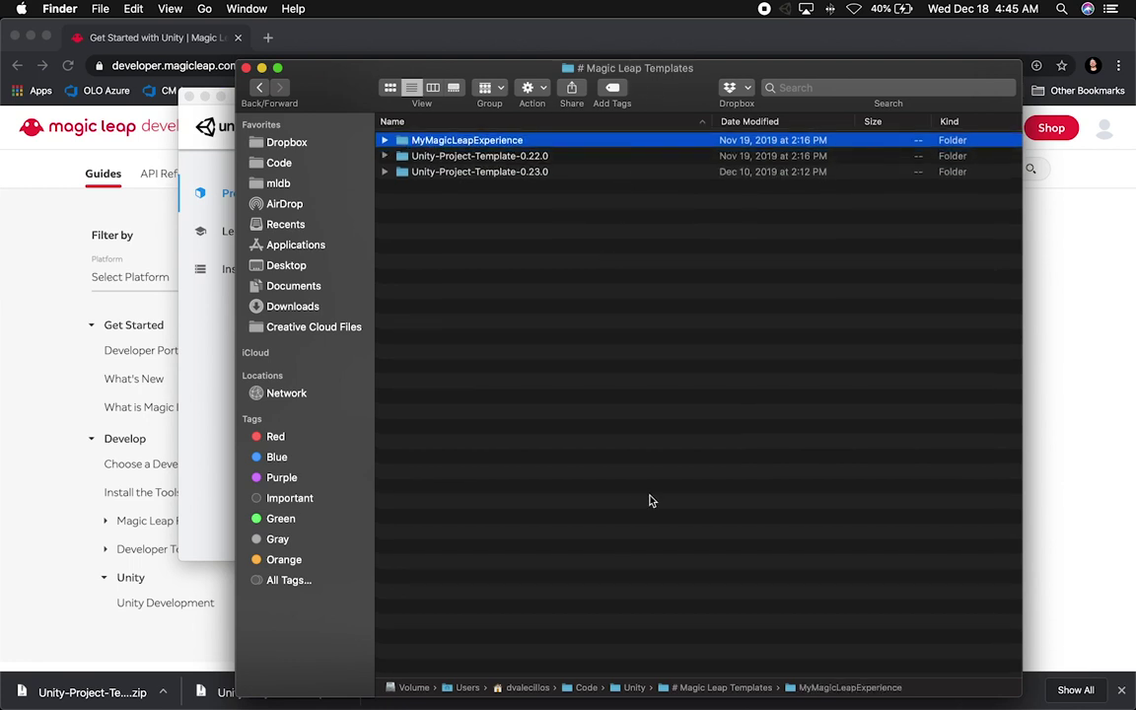
Move MyMagicLeapExperience from "# Magic Leap Templates" up to the Unity folder and open it there
left_click_drag(486, 145, 723, 686)
left_click_drag(528, 164, 635, 688)
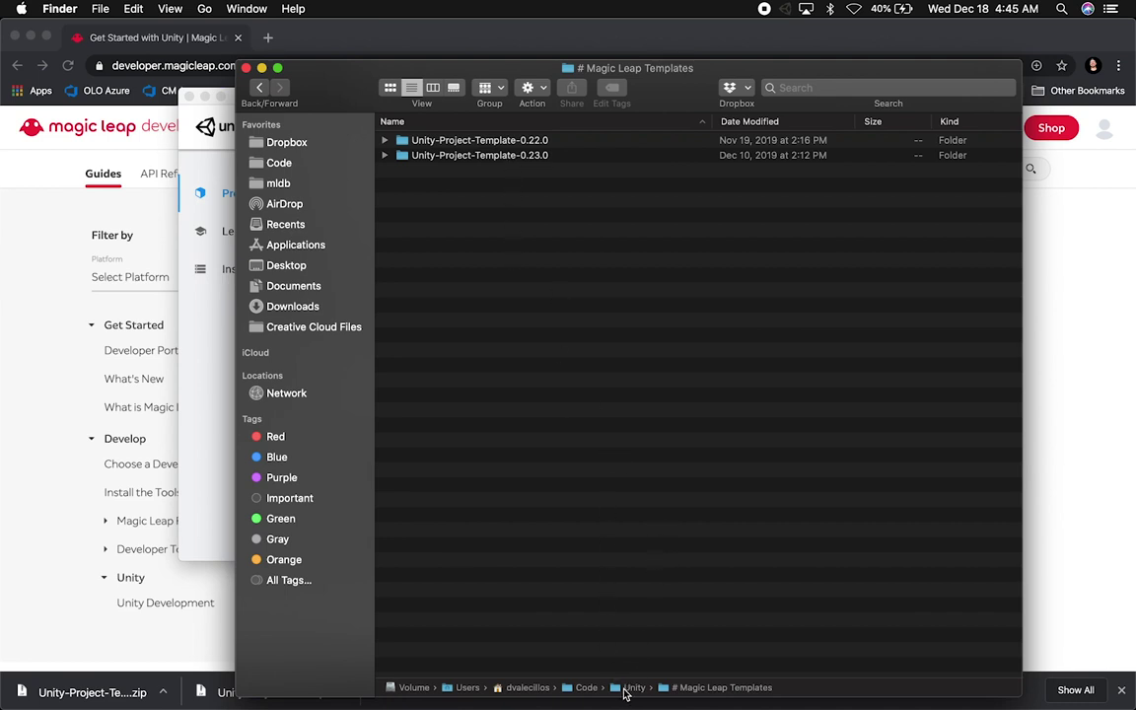
key("super+bracketleft")
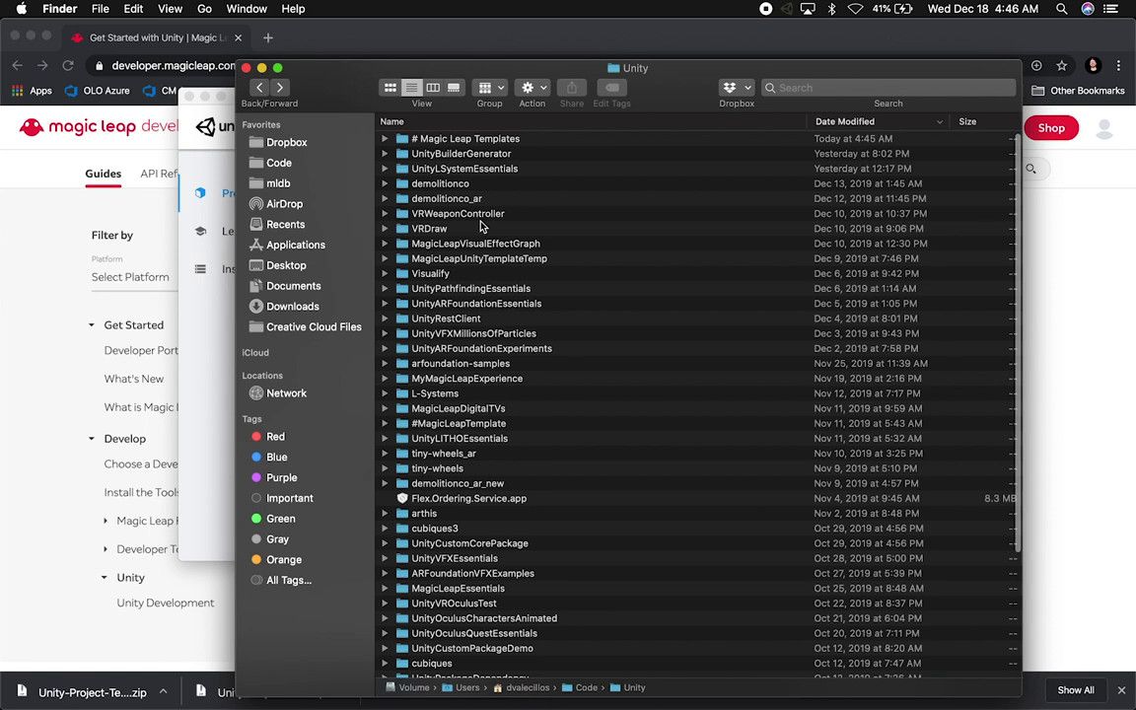
left_click(477, 380)
double_click(476, 383)
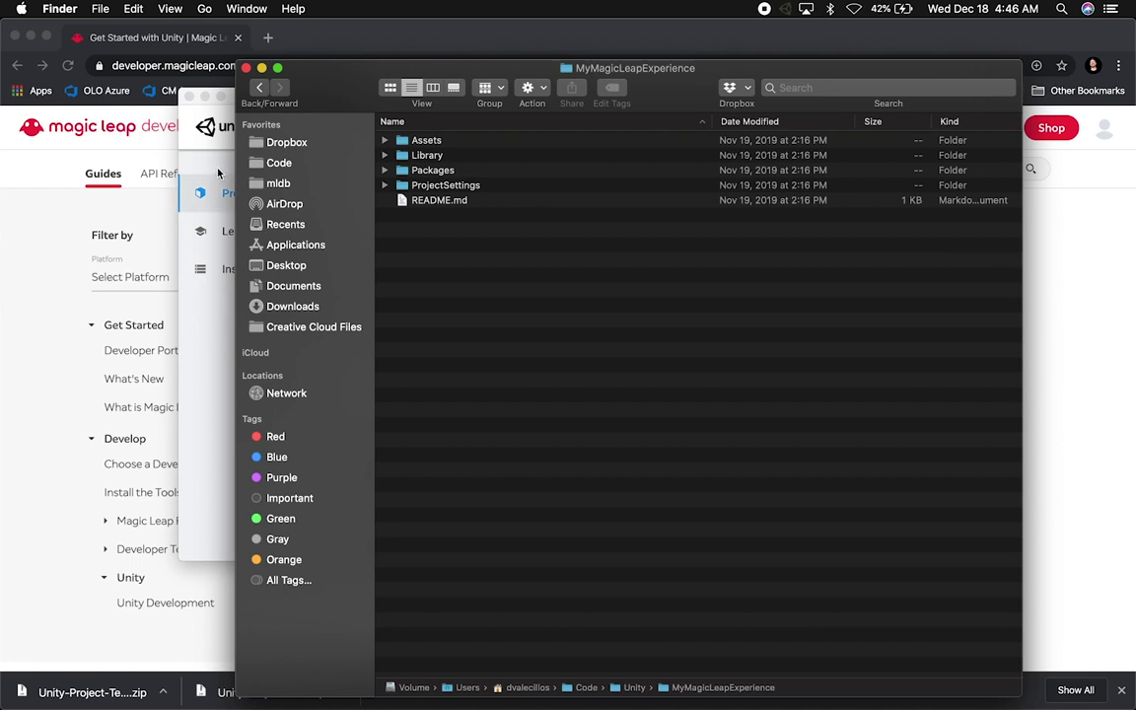
Switch to Unity Hub, select the MyMagicLeapExperience folder inside Unity and add it as a project
left_click(195, 151)
left_click(565, 123)
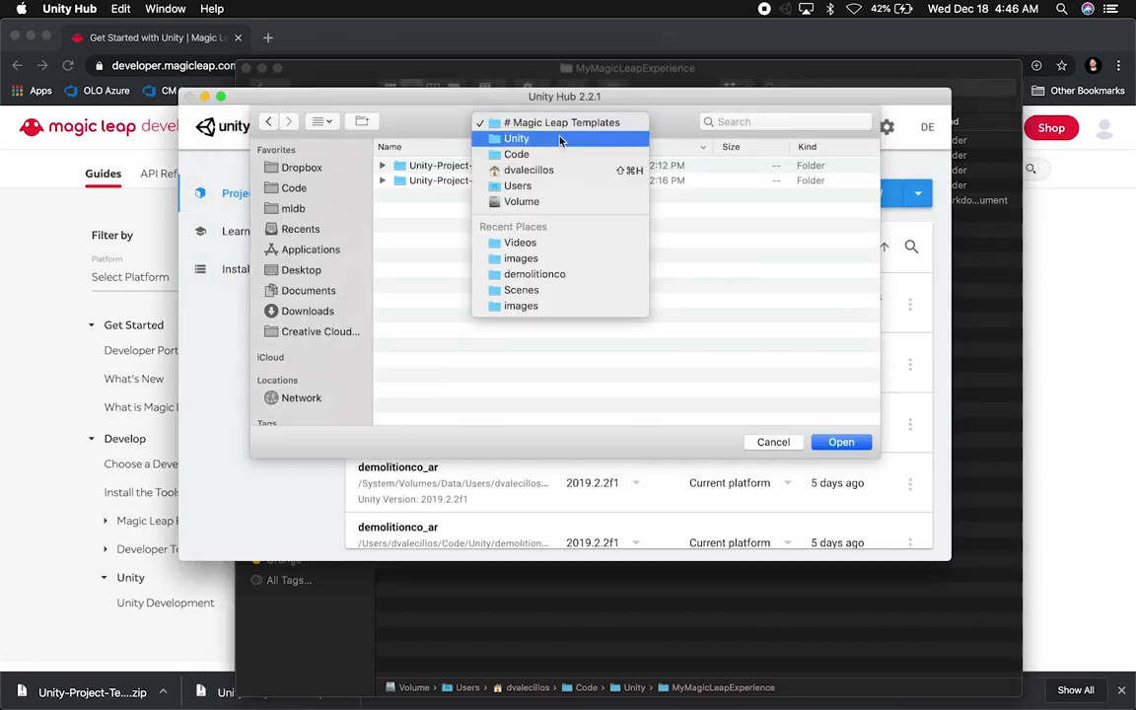
left_click(564, 139)
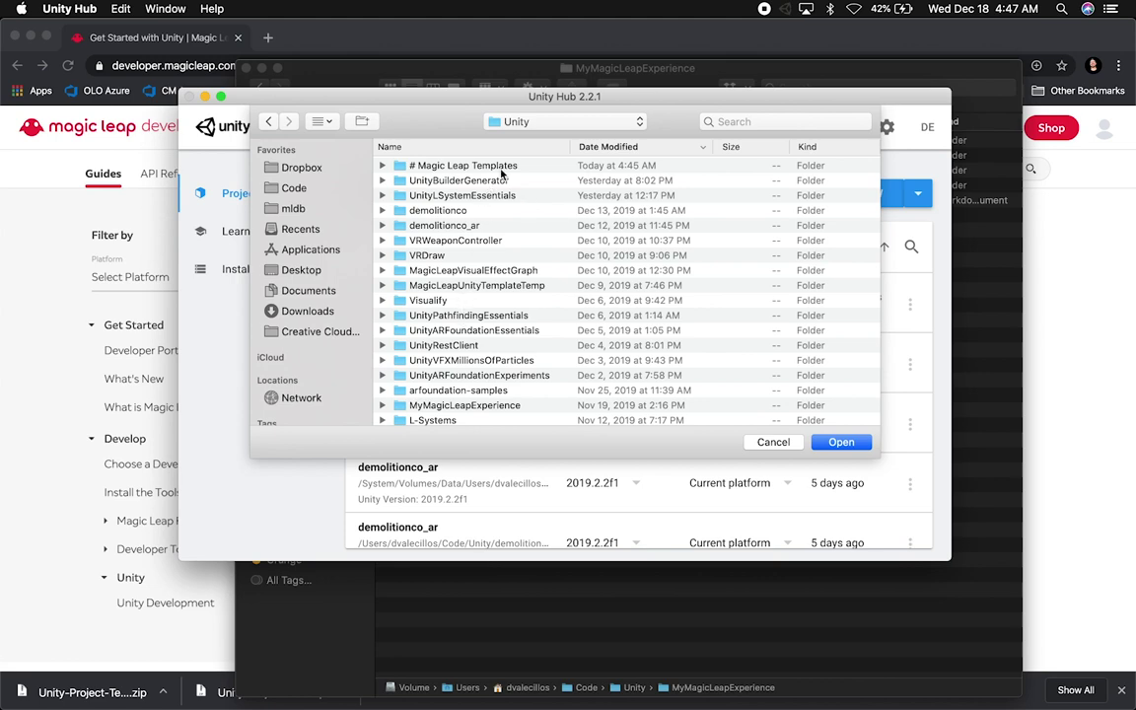
left_click(452, 405)
left_click(542, 146)
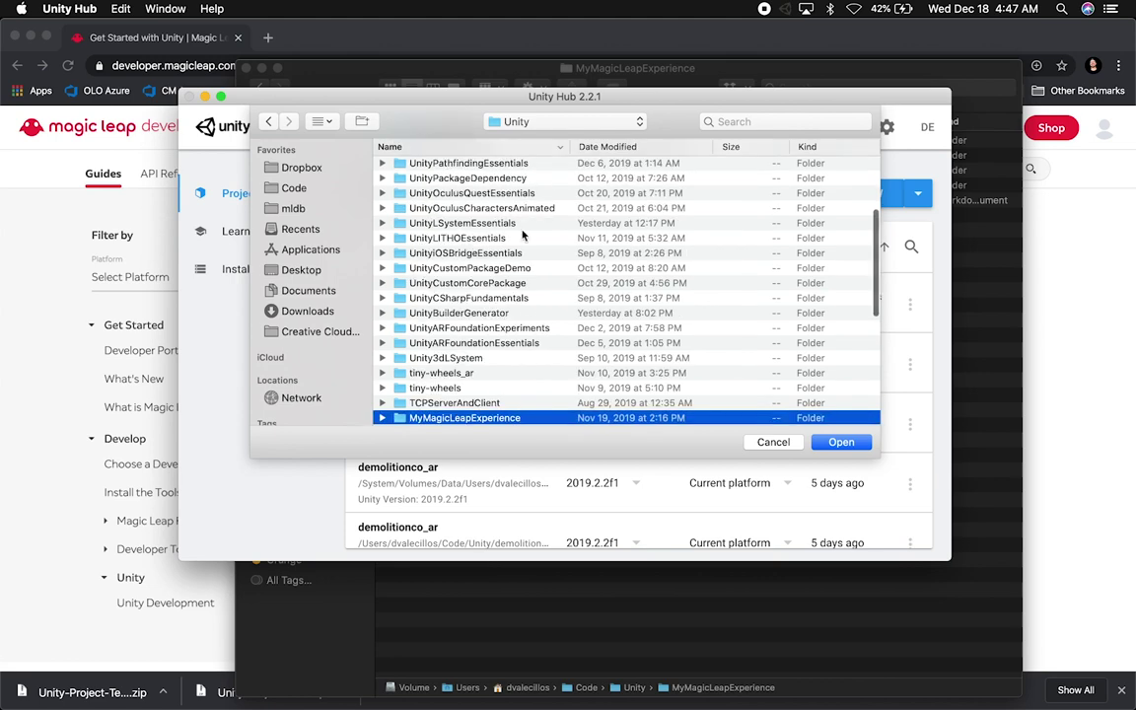
scroll(473, 260, "down", 2)
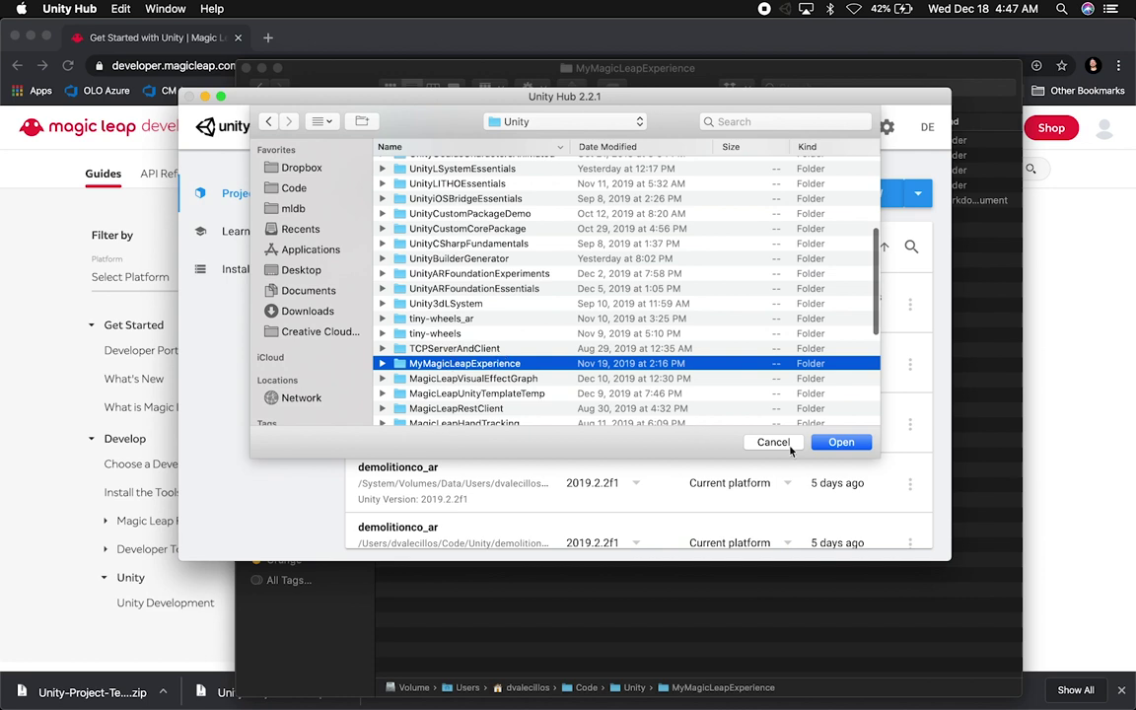
left_click(840, 442)
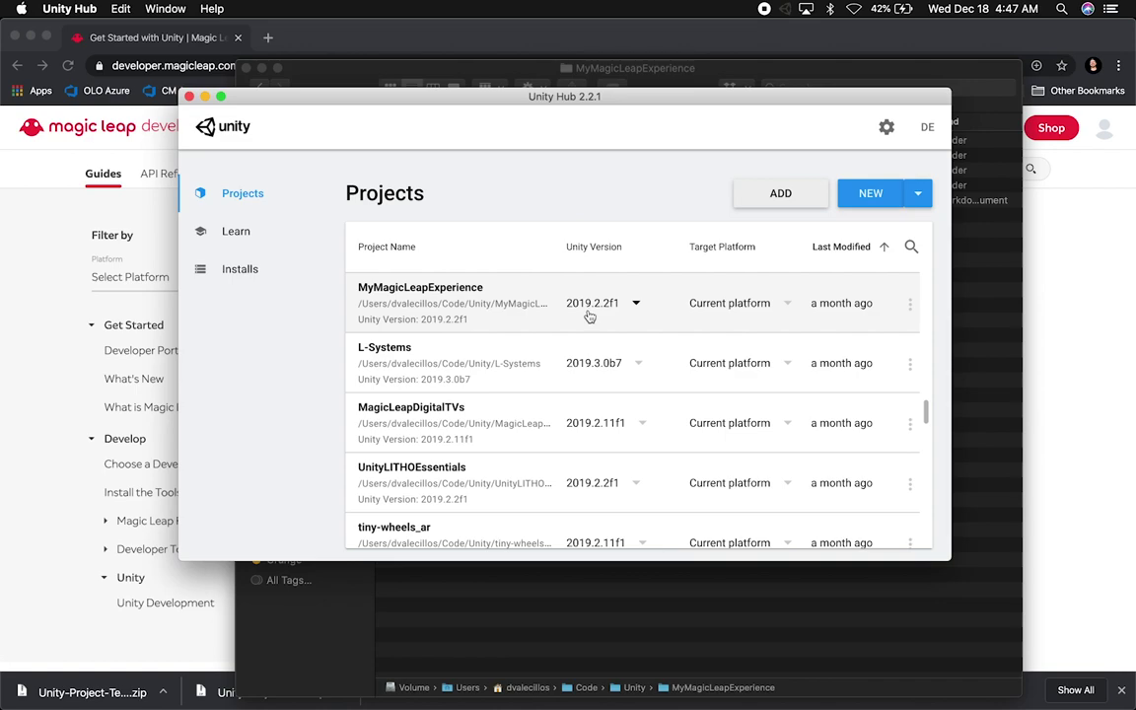
Switch to Chrome and check the template, SDK and Unity versions in the guide's Unity Project Setup table
left_click(1093, 332)
scroll(1045, 330, "up", 10)
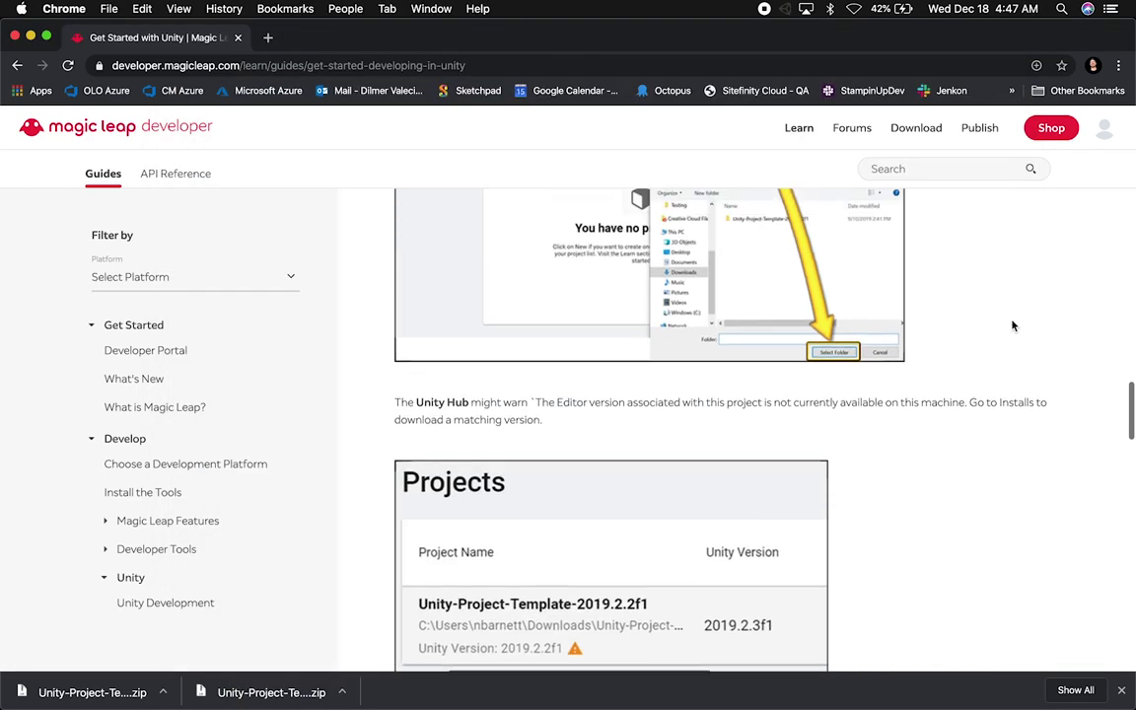
scroll(1014, 326, "up", 5)
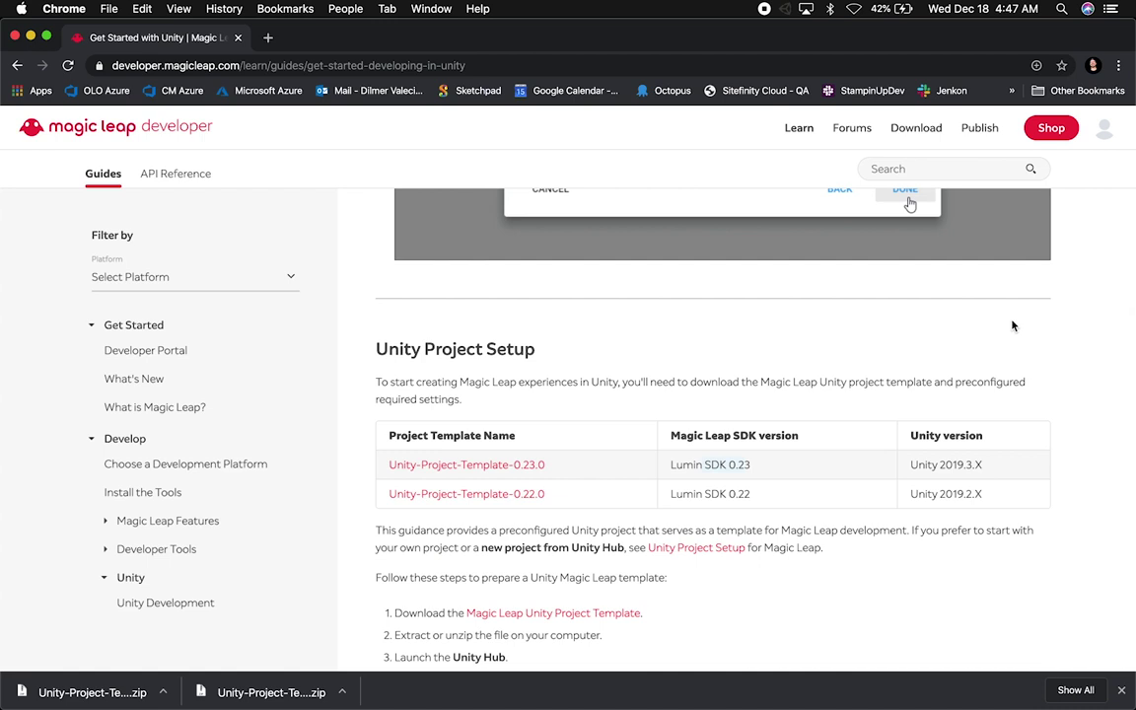
Return to Unity Hub, set MyMagicLeapExperience's target platform to Lumin and open the project
key("super+Tab")
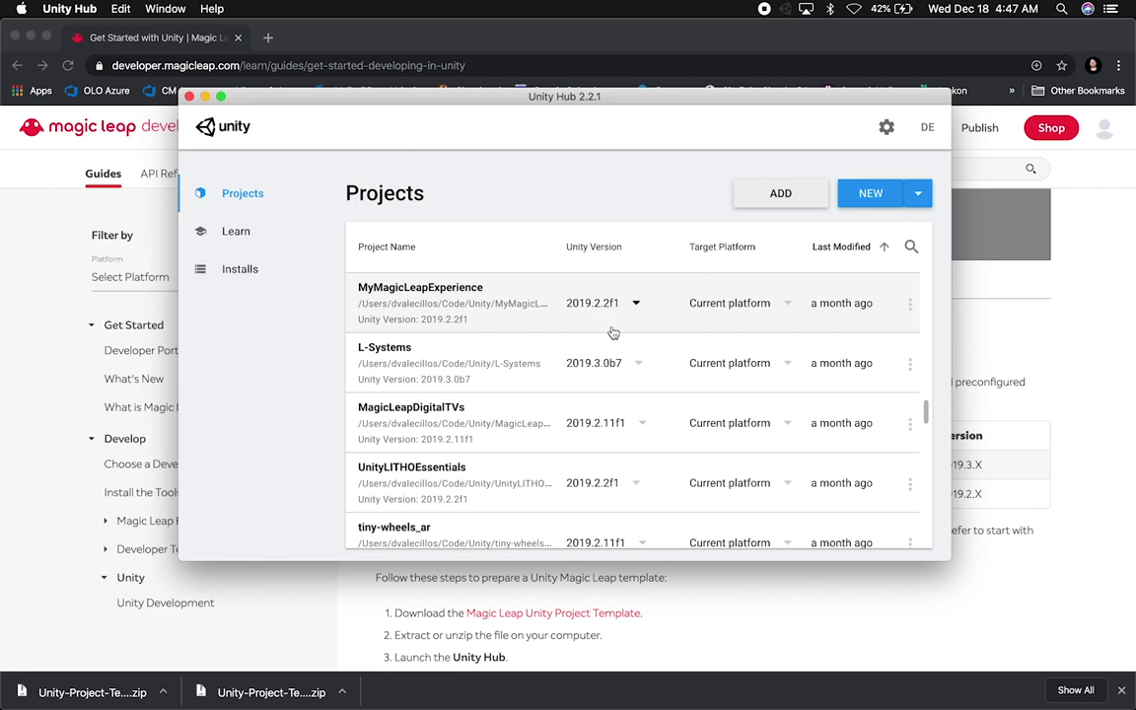
left_click(712, 314)
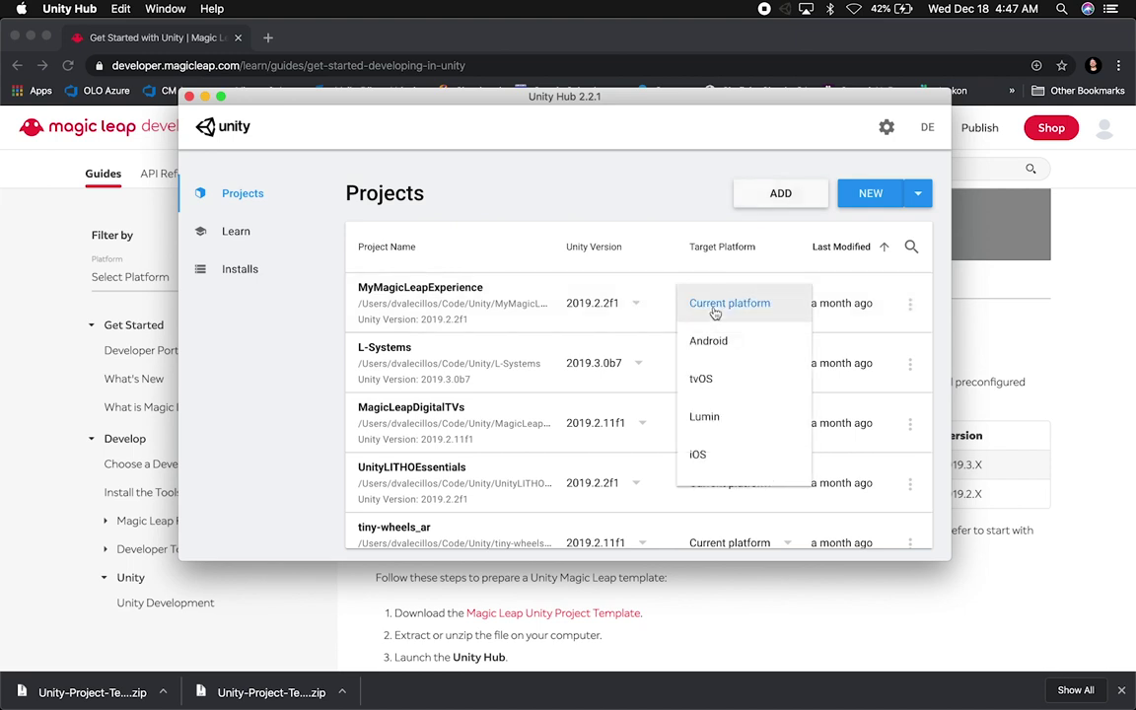
left_click(733, 422)
key("super+w")
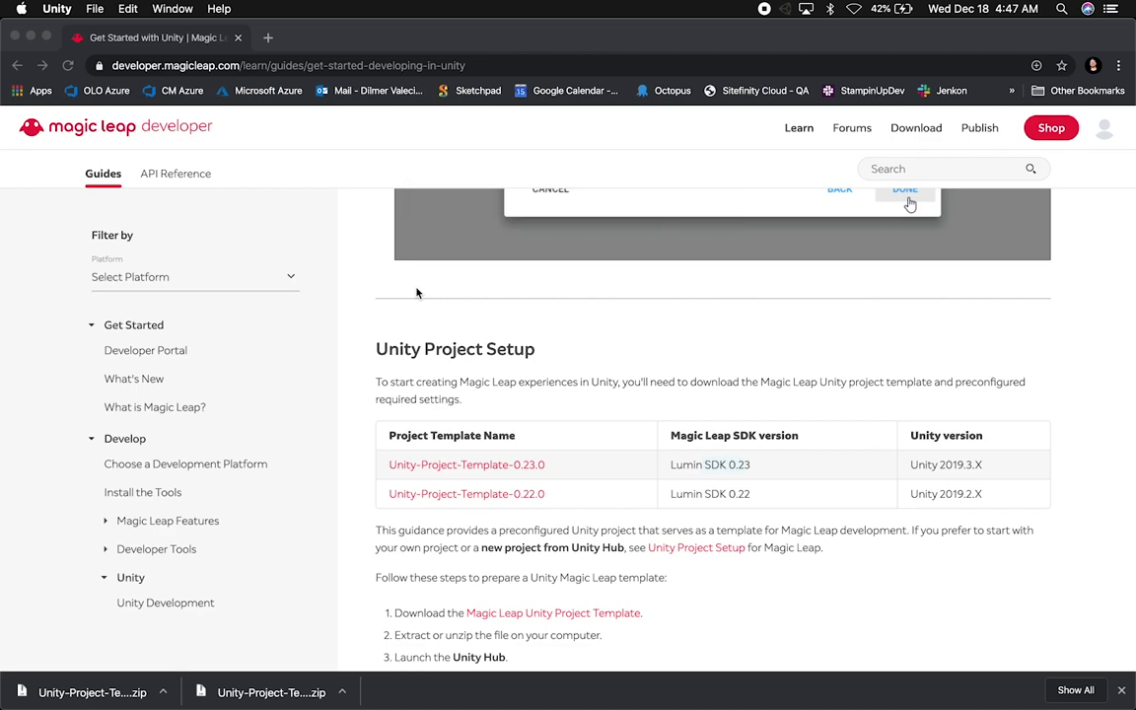
Switch to Terminal, clear its output and move up one directory to Unity with "cd .."
key("super+space")
type("ter")
key("Return")
key("super+k")
type("cd ..")
key("Return")
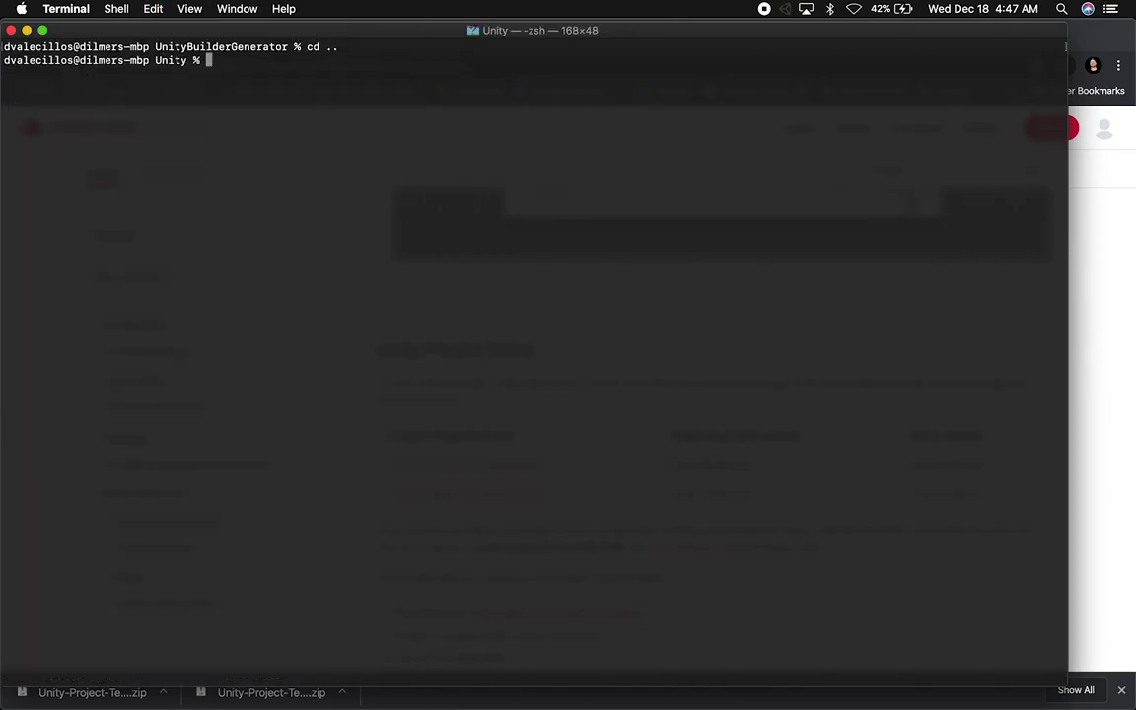
Enter the MyMagicLeapExperience directory and open it in Visual Studio Code with "code ."
type("cd My")
key("Tab")
key("Return")
type("code ")
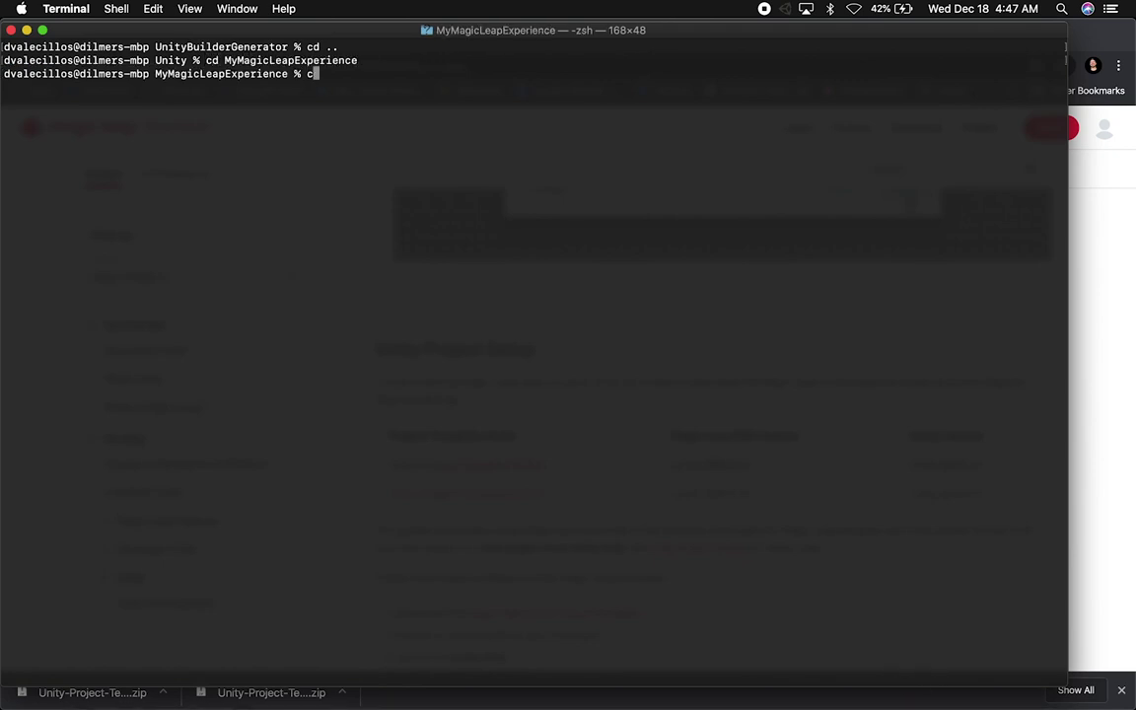
type(".")
key("Return")
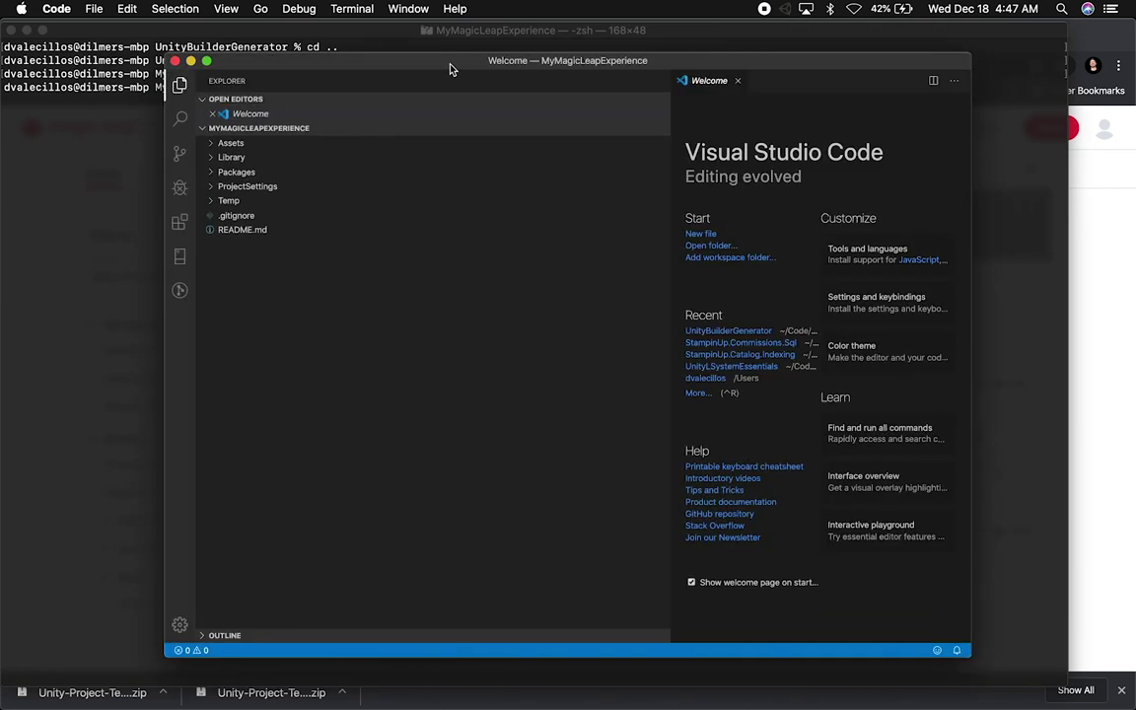
Maximize the Visual Studio Code window, narrow the file explorer and open manifest.json from the Packages folder
double_click(450, 65)
left_click_drag(507, 196, 268, 209)
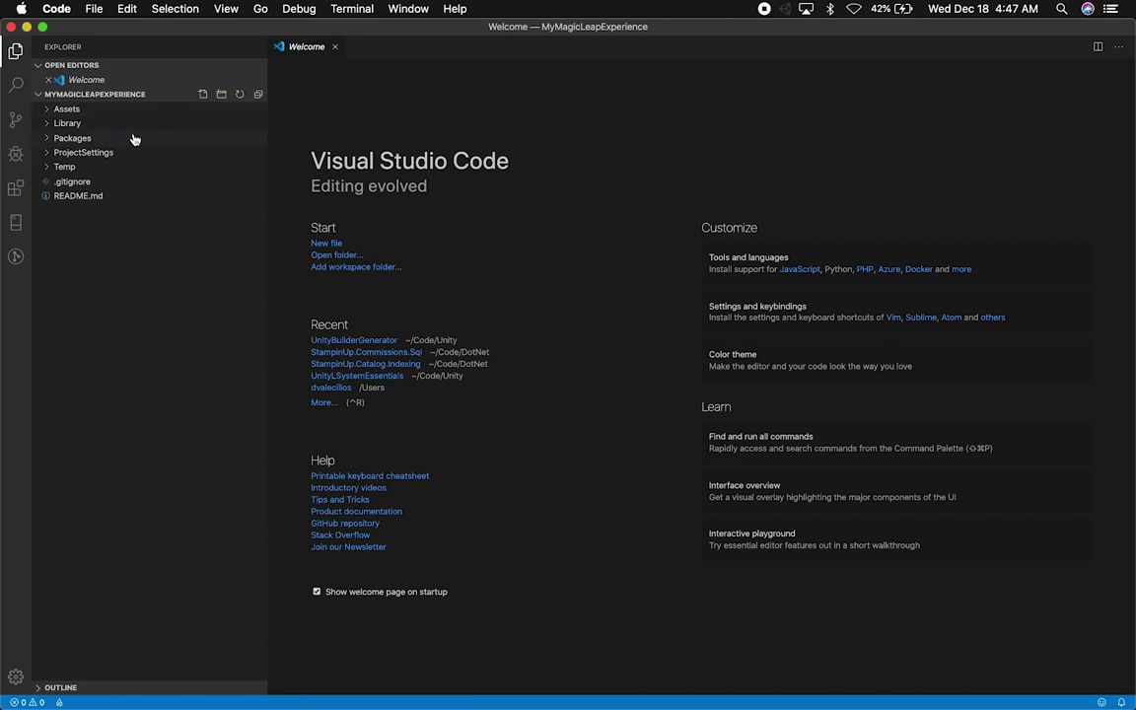
left_click(91, 105)
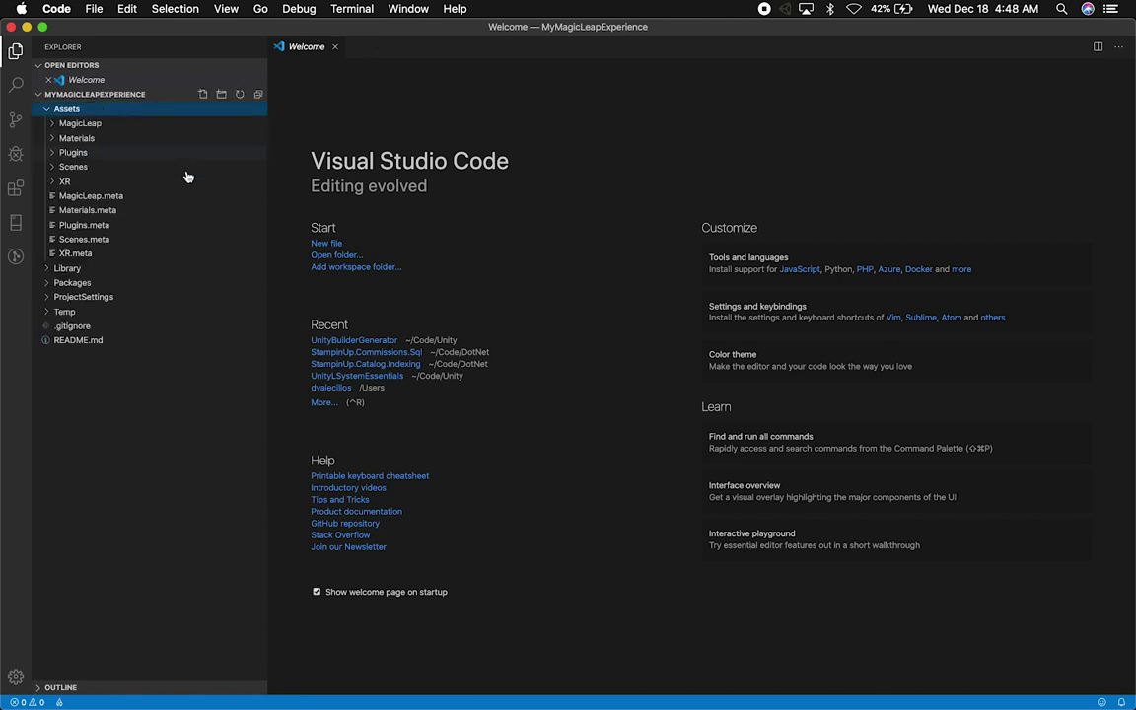
left_click(77, 282)
left_click(110, 297)
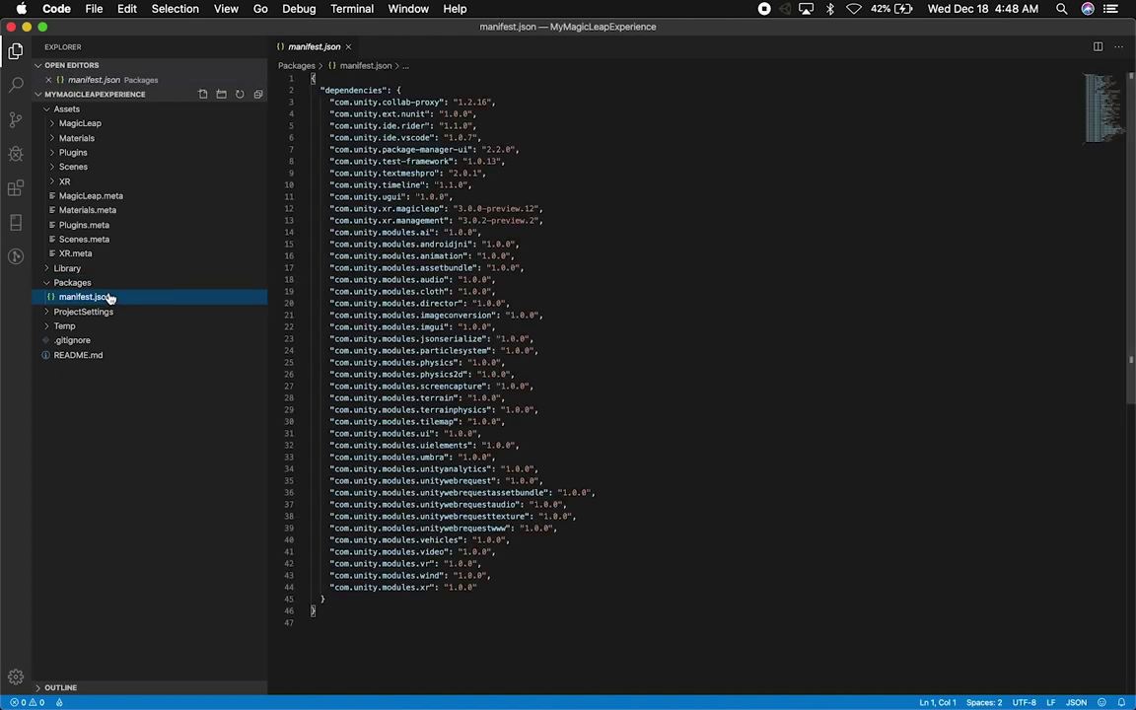
Examine the manifest.json dependencies, highlighting the com.unity.xr.magicleap and com.unity.xr.management entries
left_click(480, 126)
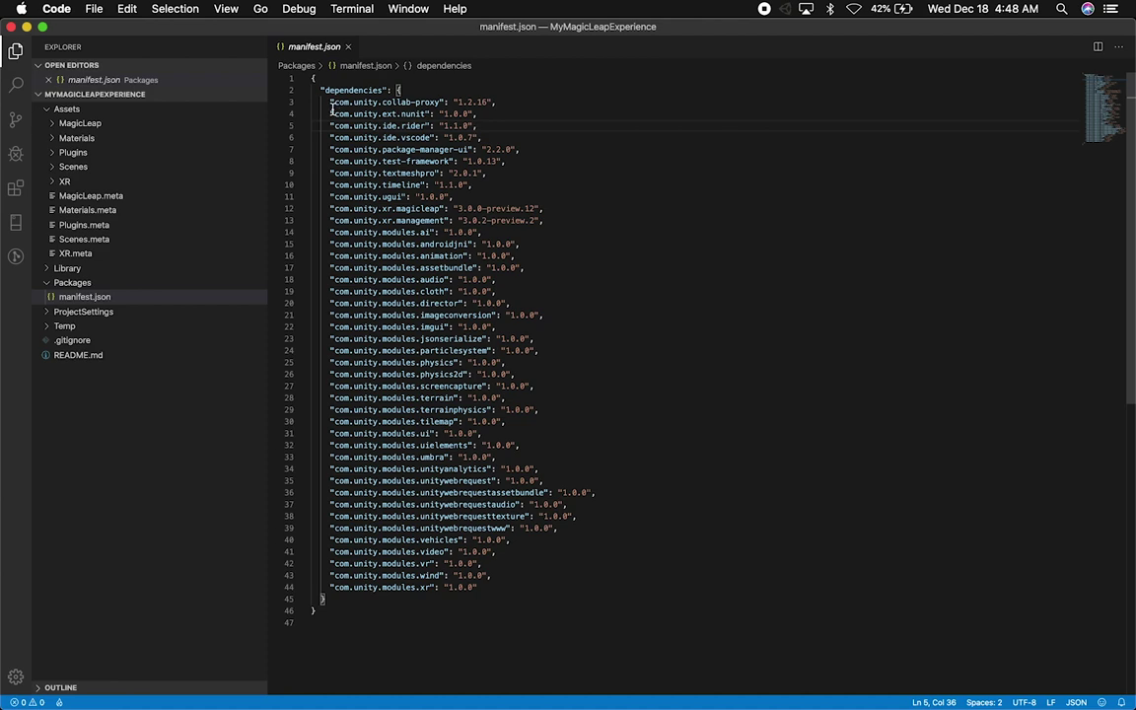
left_click_drag(329, 209, 526, 220)
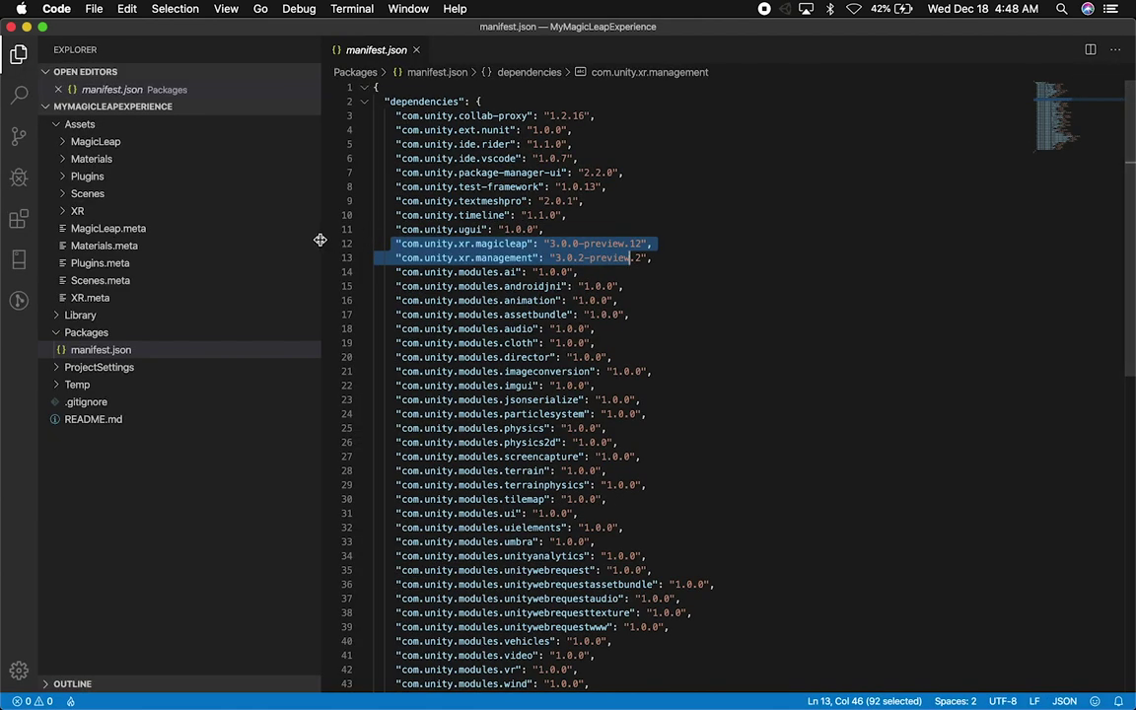
left_click_drag(320, 241, 260, 245)
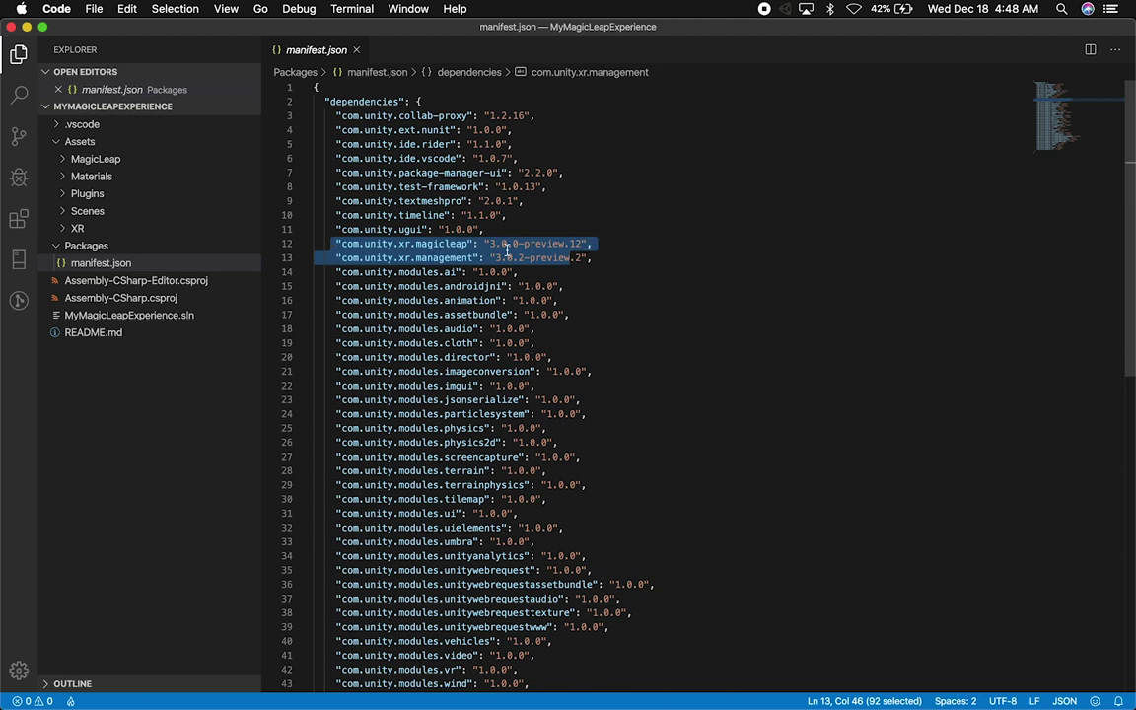
scroll(501, 379, "down", 5)
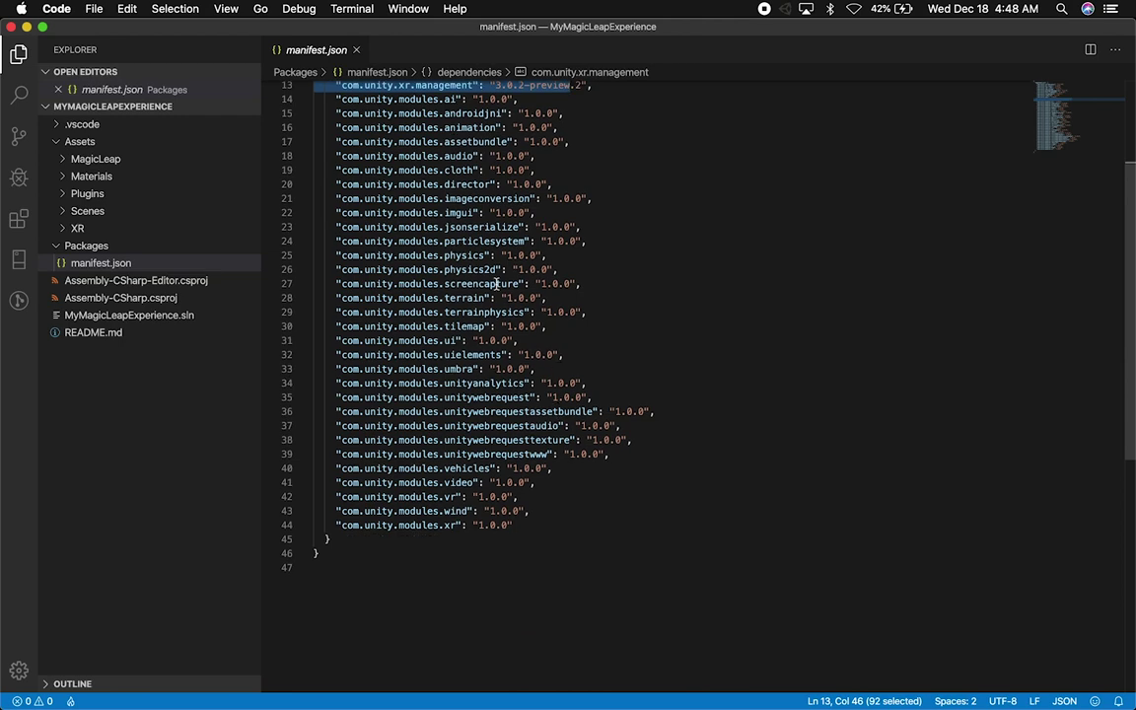
scroll(496, 284, "up", 5)
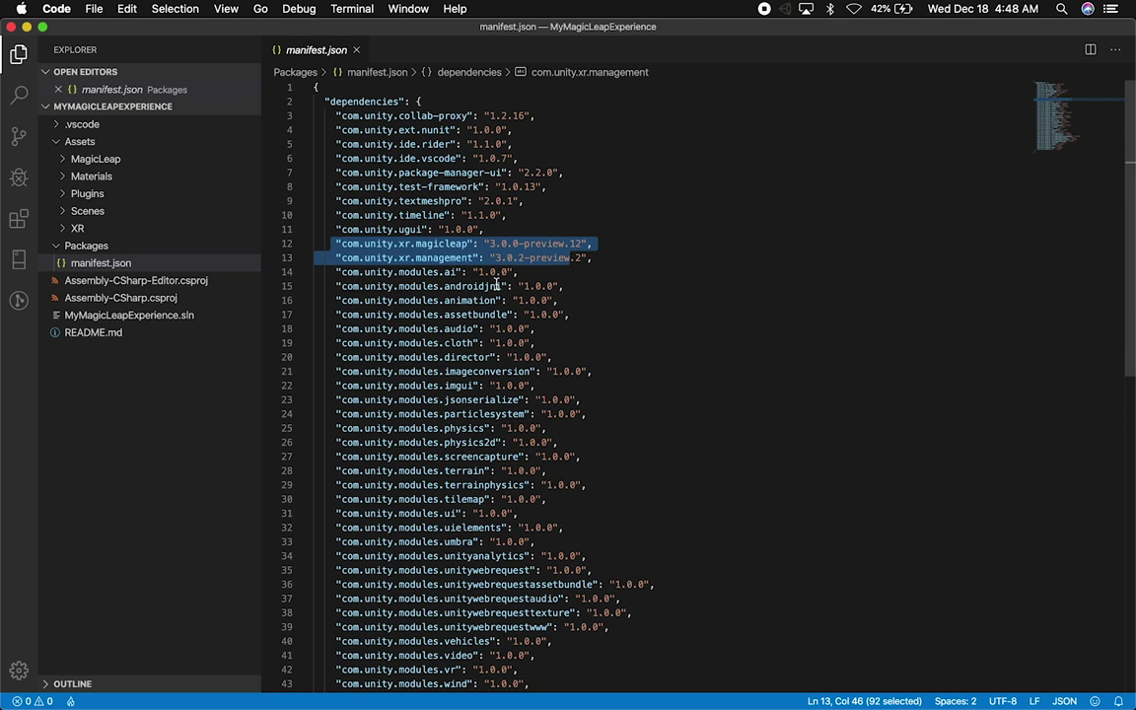
left_click_drag(631, 250, 337, 244)
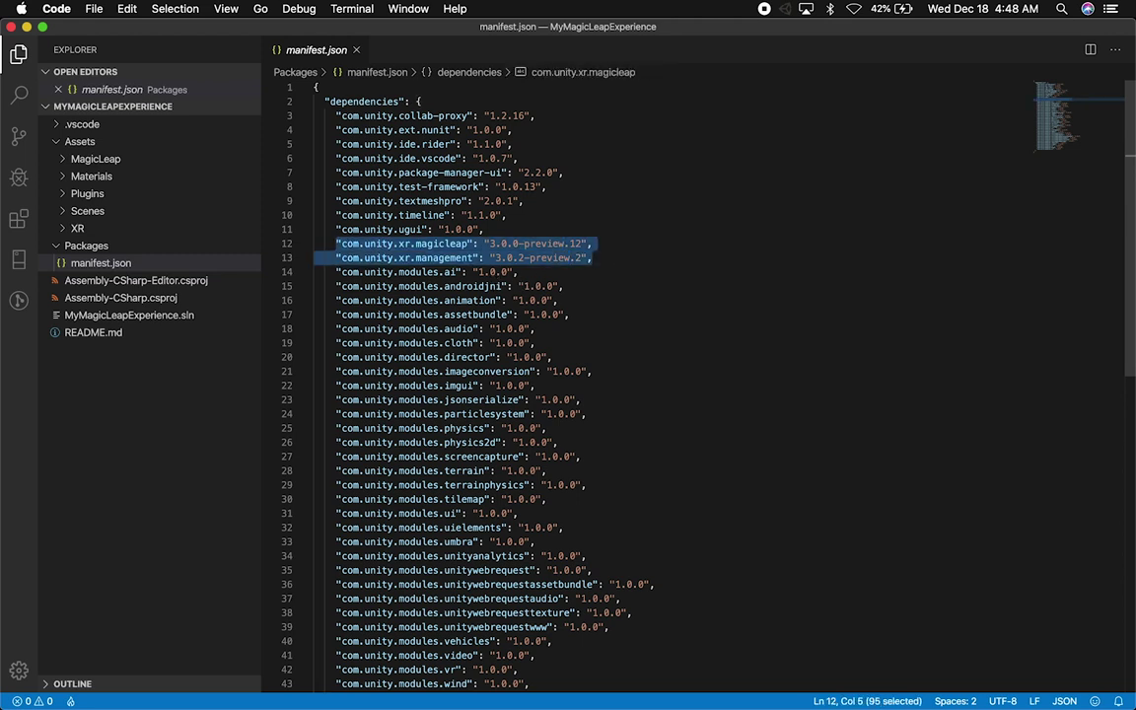
scroll(693, 305, "down", 10)
scroll(693, 304, "up", 10)
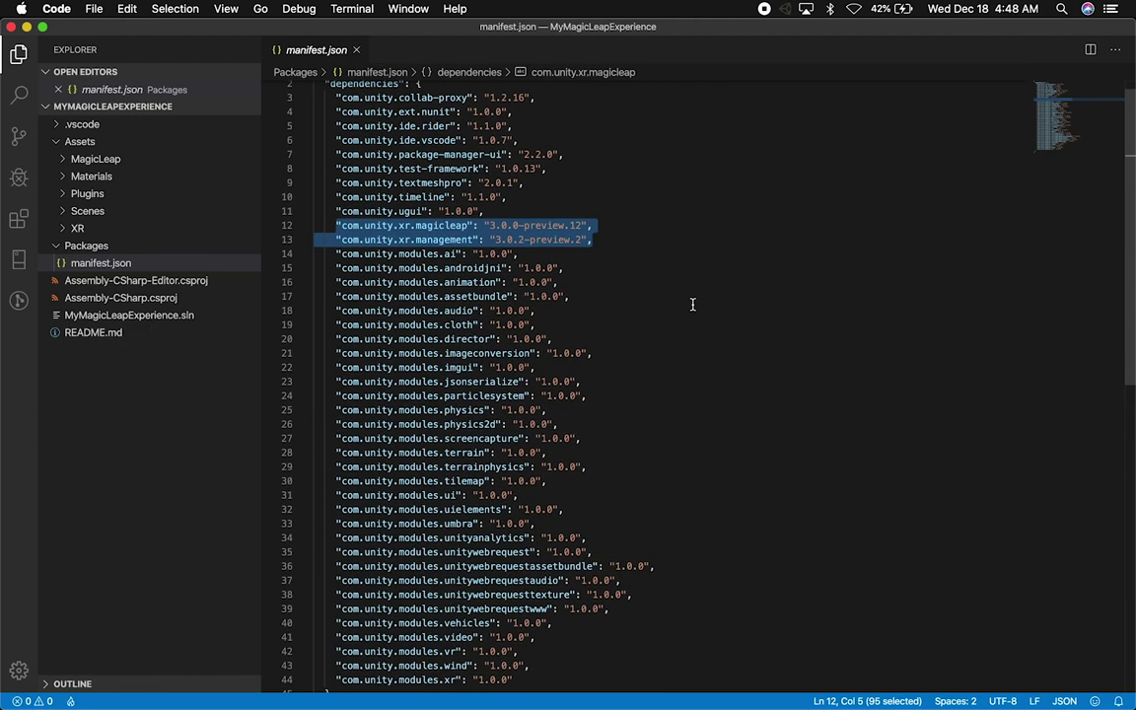
Switch to Unity and move the Assets Progress window aside to watch the import while reviewing the manifest
key("super+Tab")
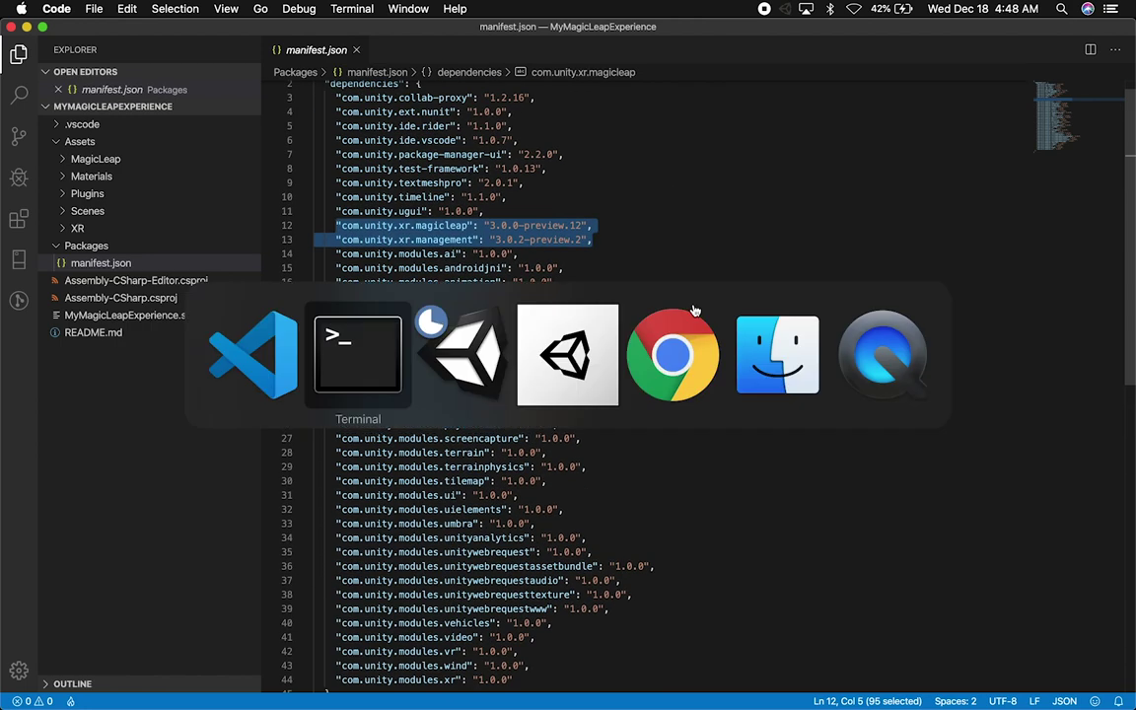
key("super+Tab")
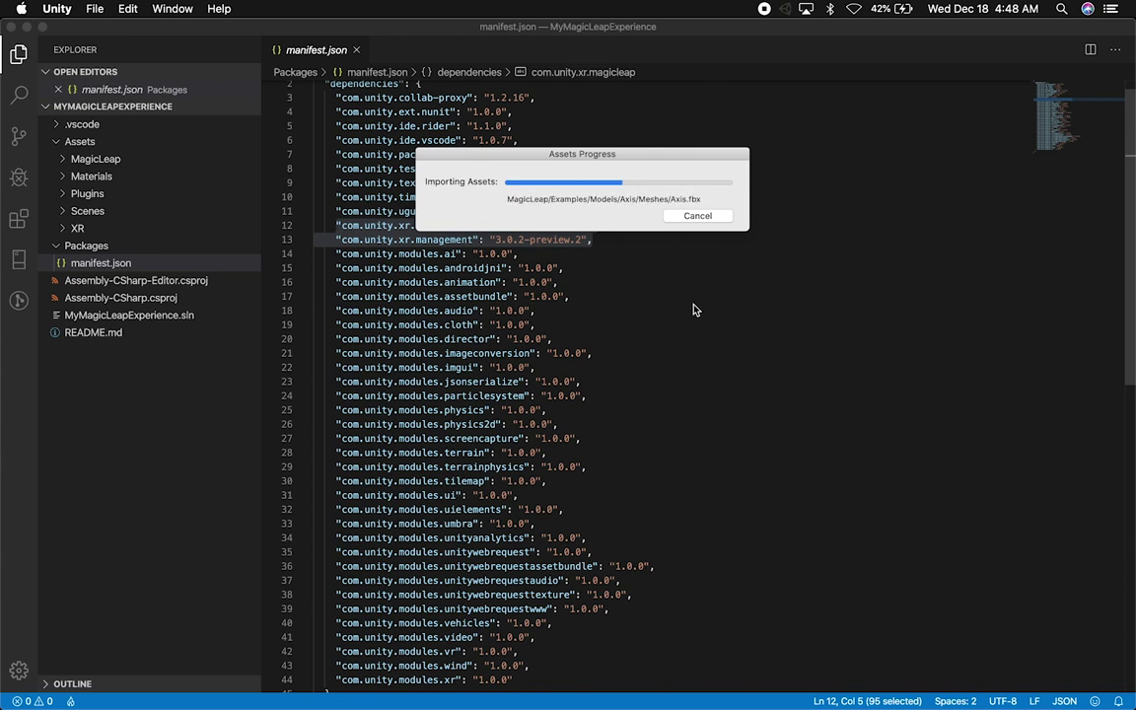
left_click_drag(578, 154, 881, 170)
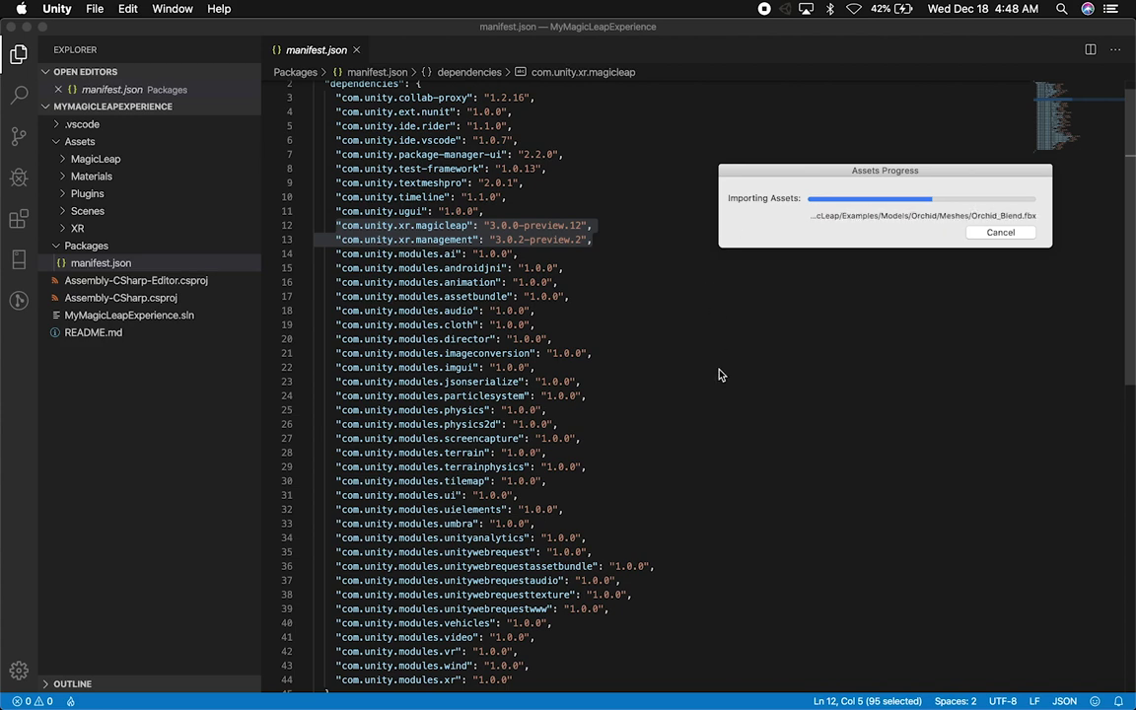
scroll(726, 422, "down", 5)
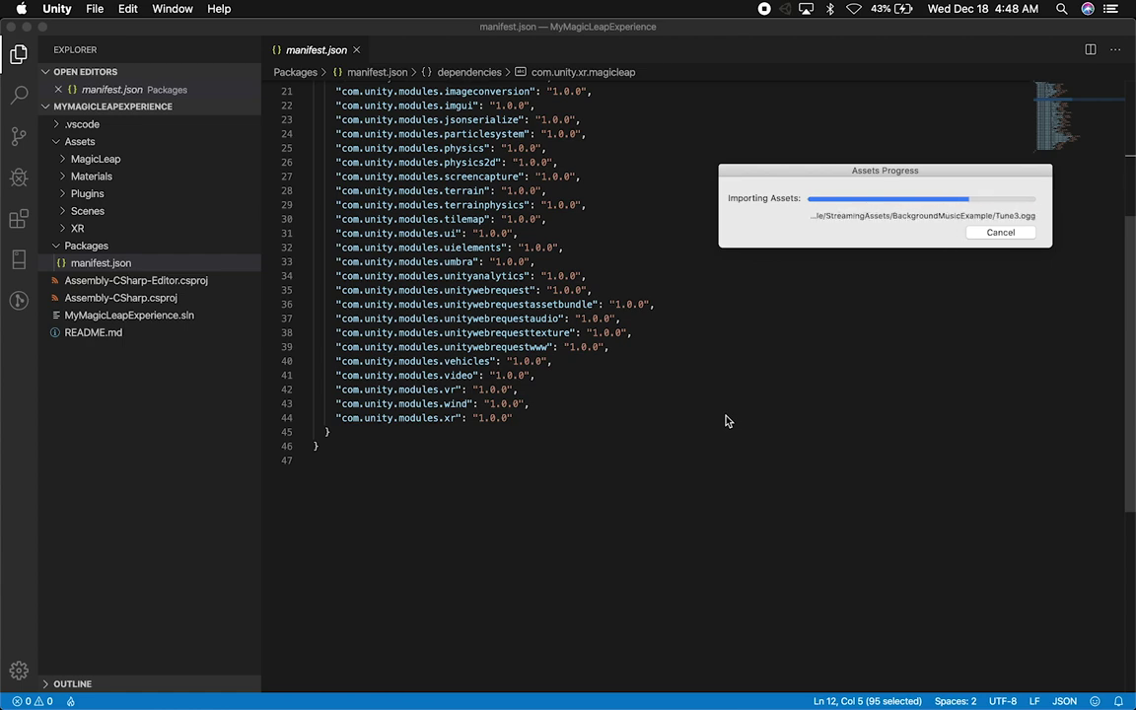
scroll(726, 421, "up", 4)
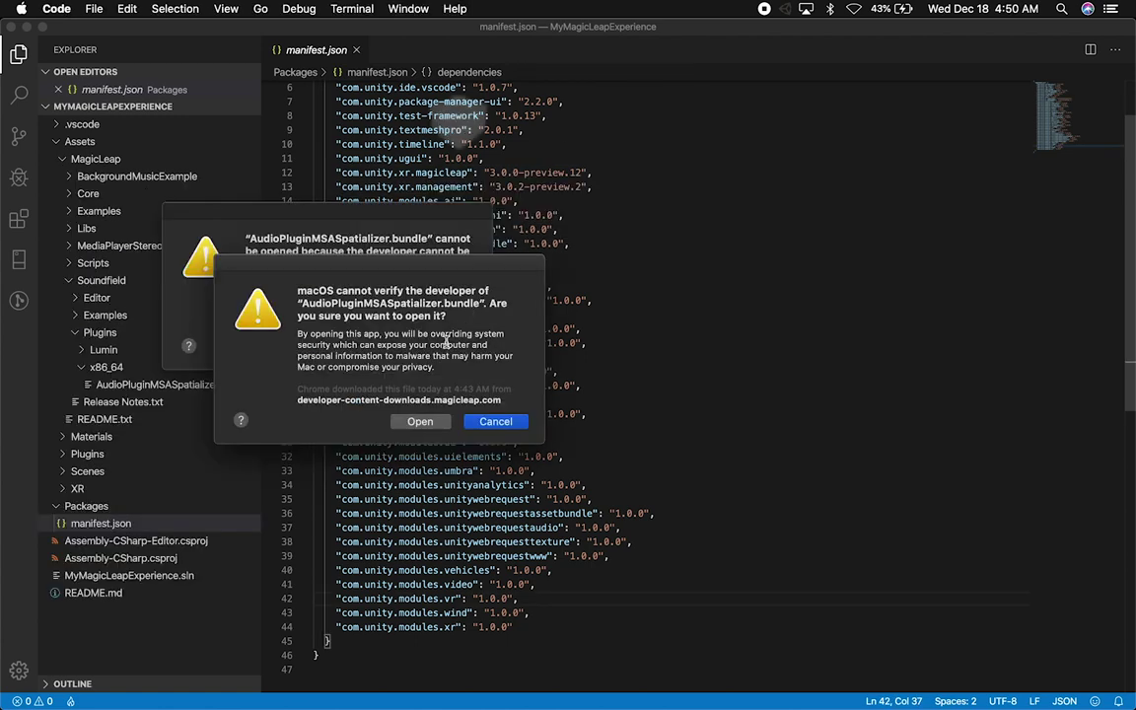
Cancel the current open prompt, switch to Finder and open AudioPluginMSASpatializer.bundle from the search results
left_click(497, 421)
left_click_drag(401, 225, 689, 290)
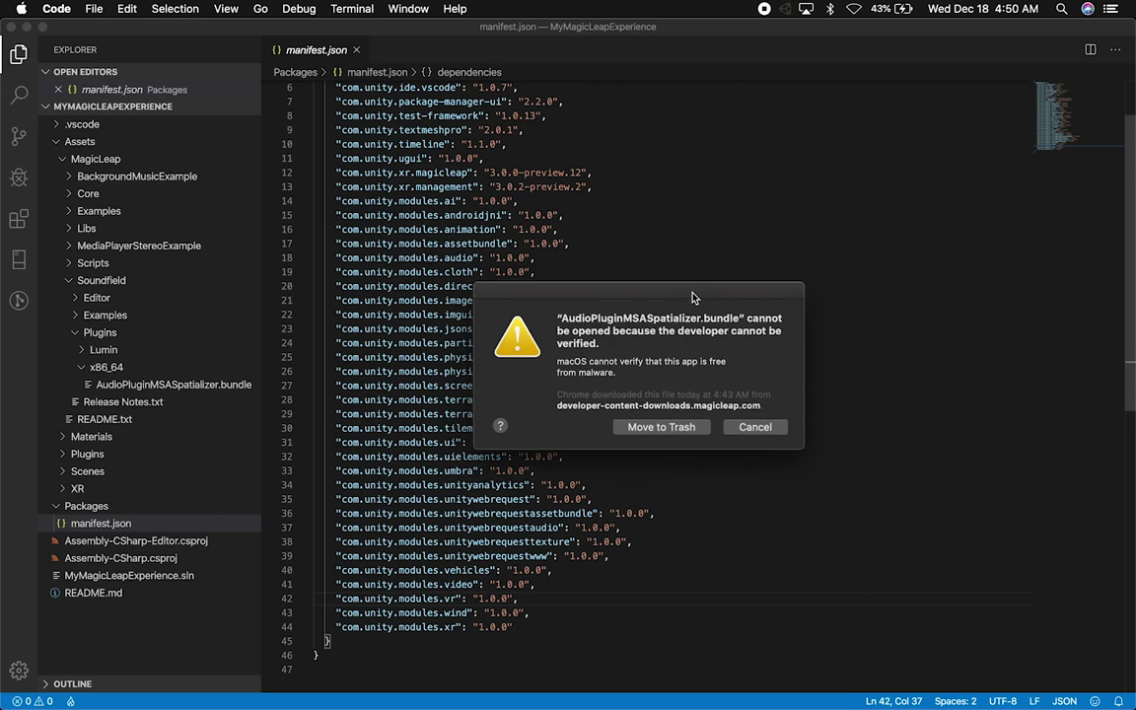
key("super+Tab")
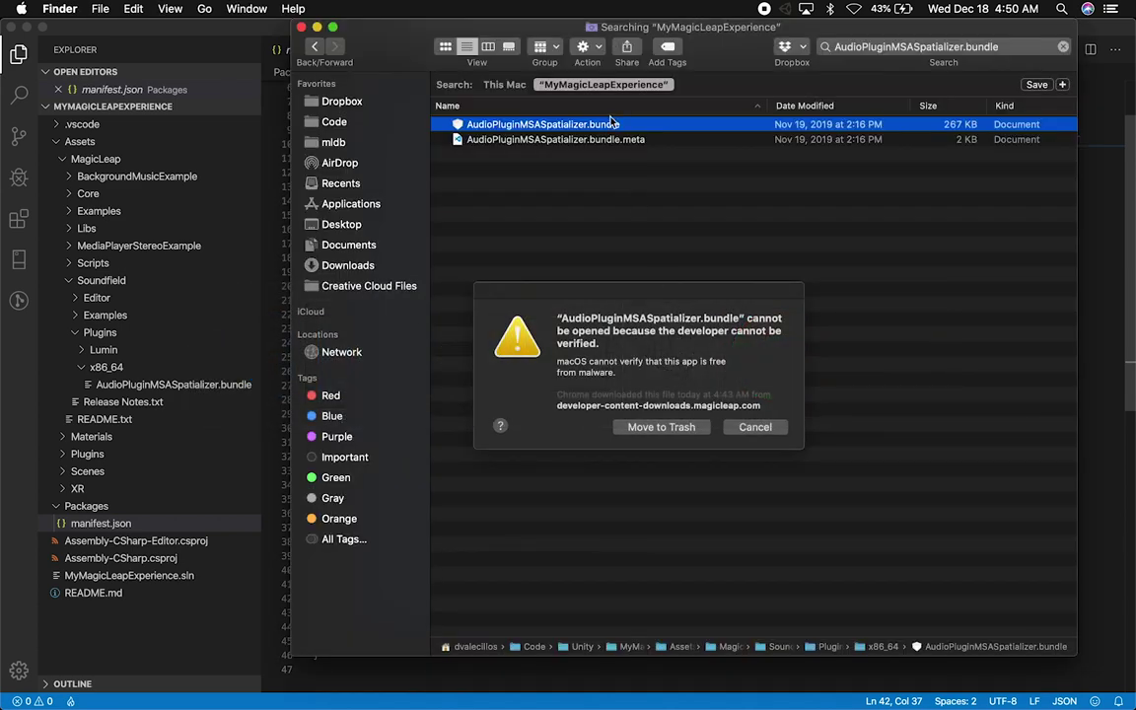
right_click(506, 131)
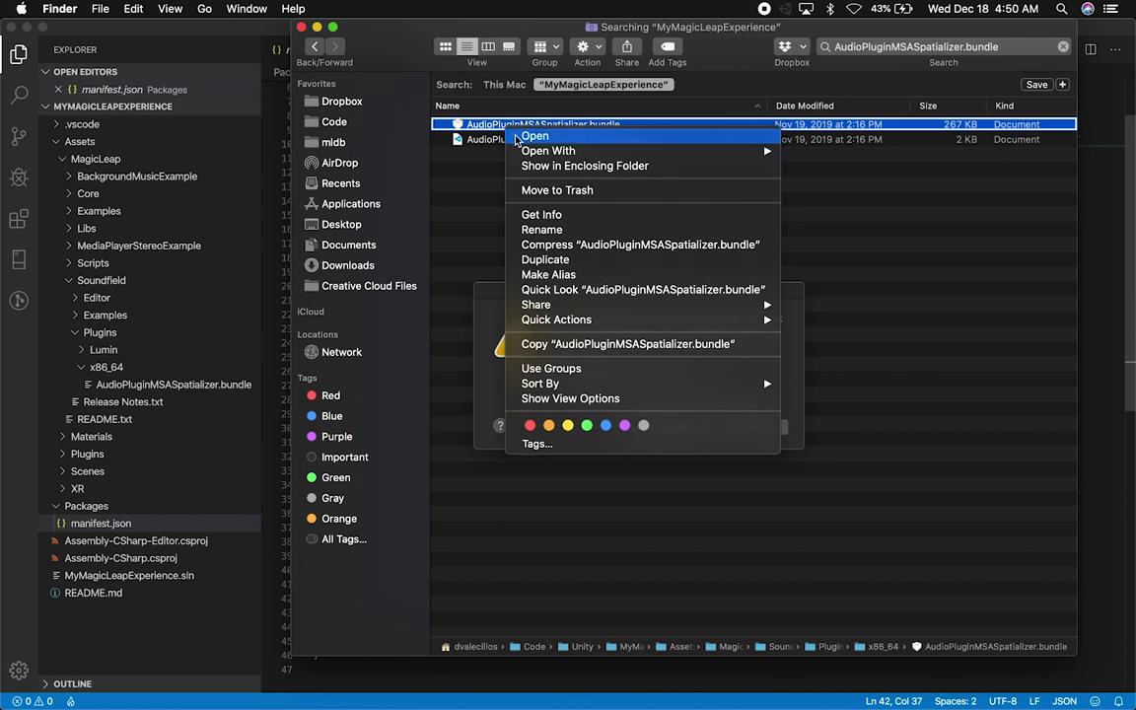
left_click(534, 136)
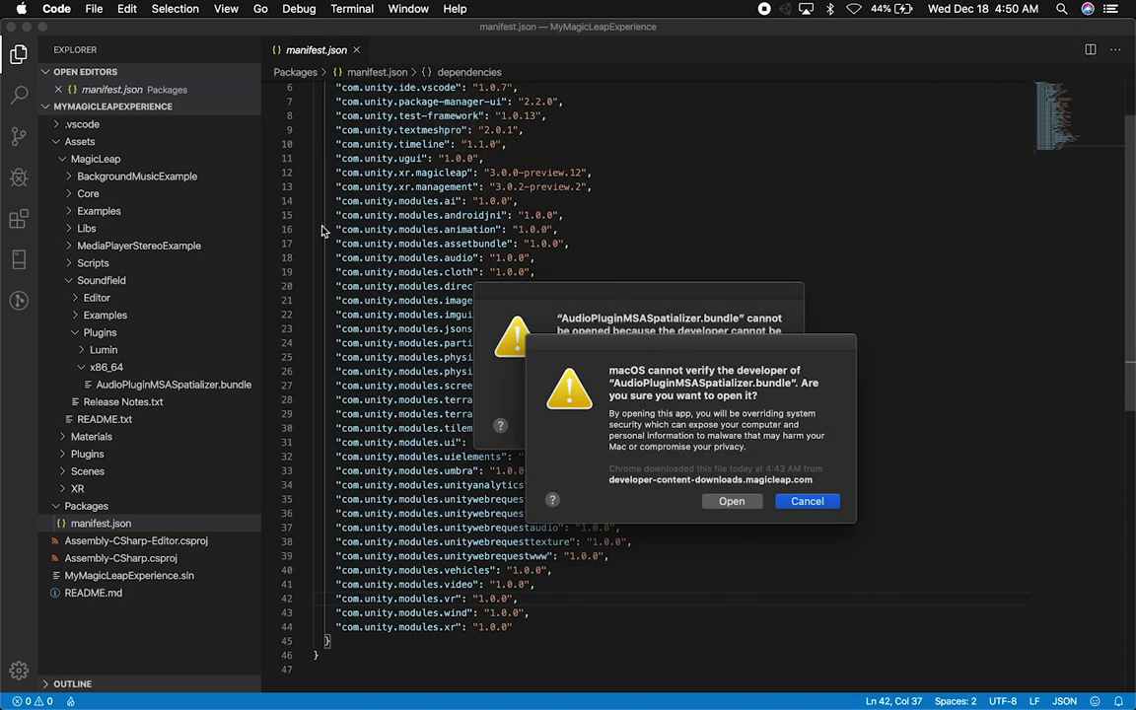
Approve opening the unverified AudioPluginMSASpatializer.bundle, and close its editor tab and the remaining security warning
left_click_drag(614, 399, 352, 291)
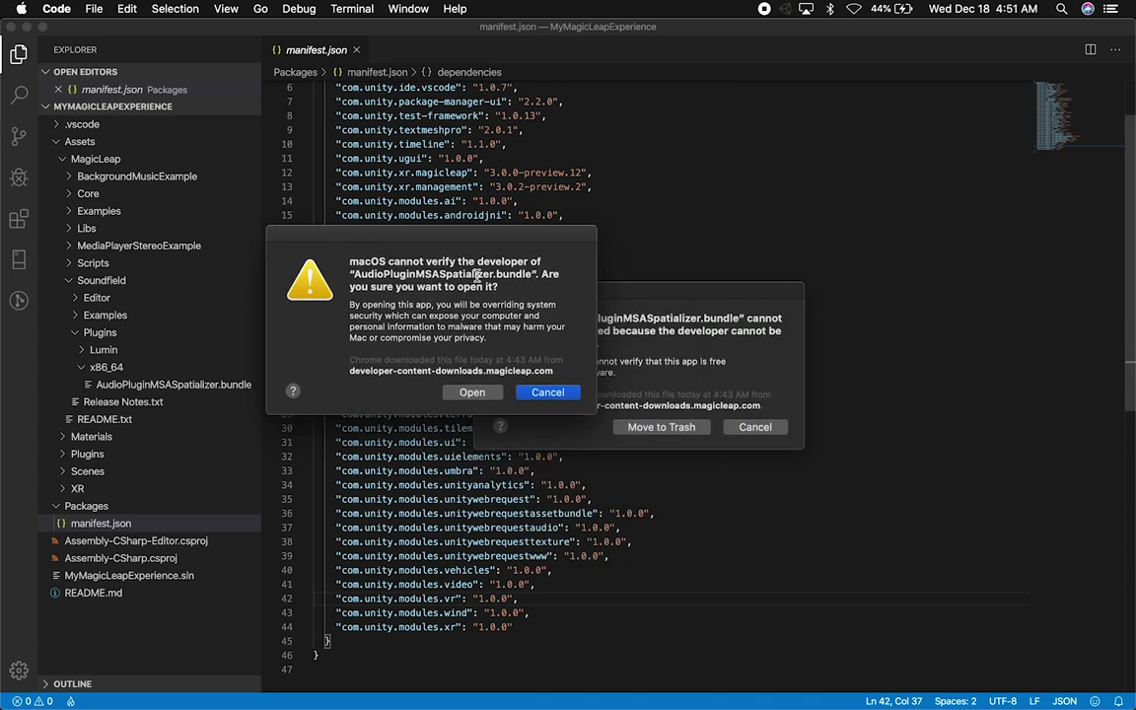
left_click(472, 392)
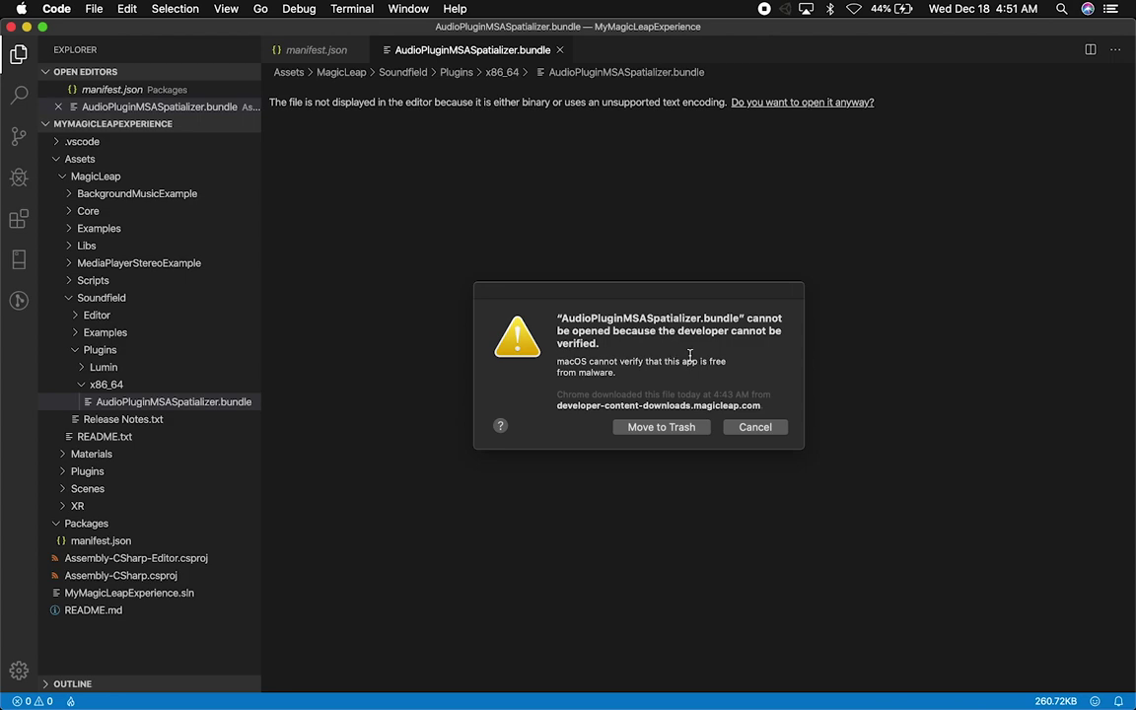
left_click(560, 50)
left_click(756, 427)
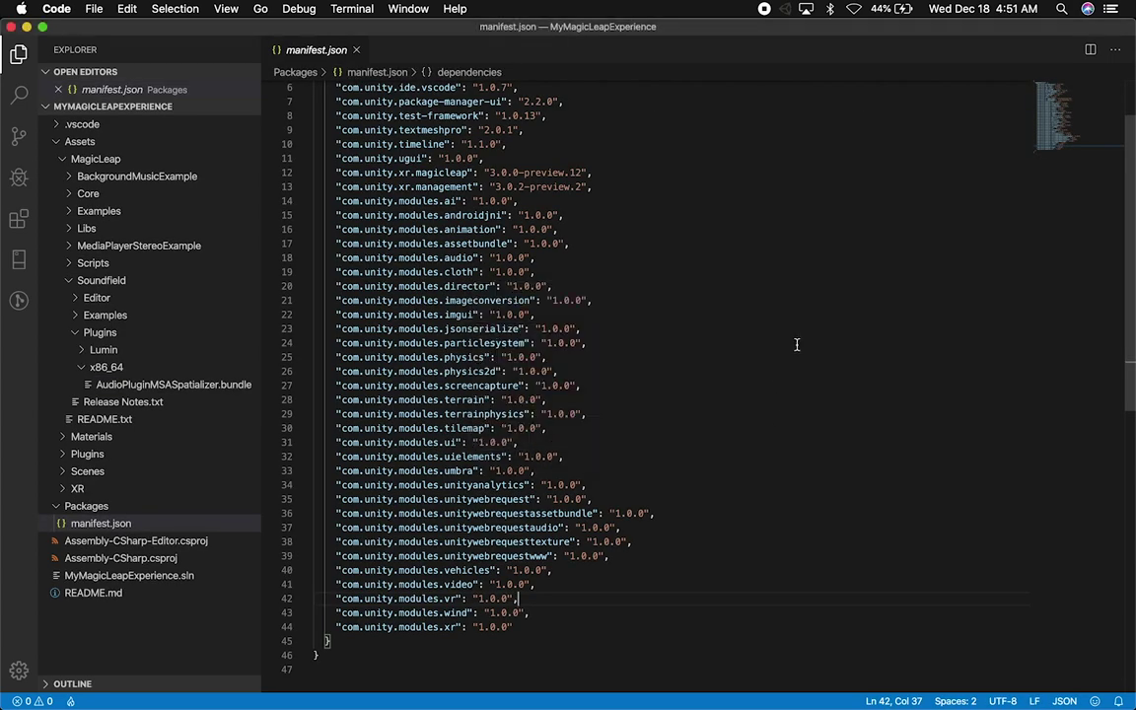
Switch to Unity, close the Console window and bring the red cube into view in the HelloCube scene
key("super+Tab")
key("super+Tab")
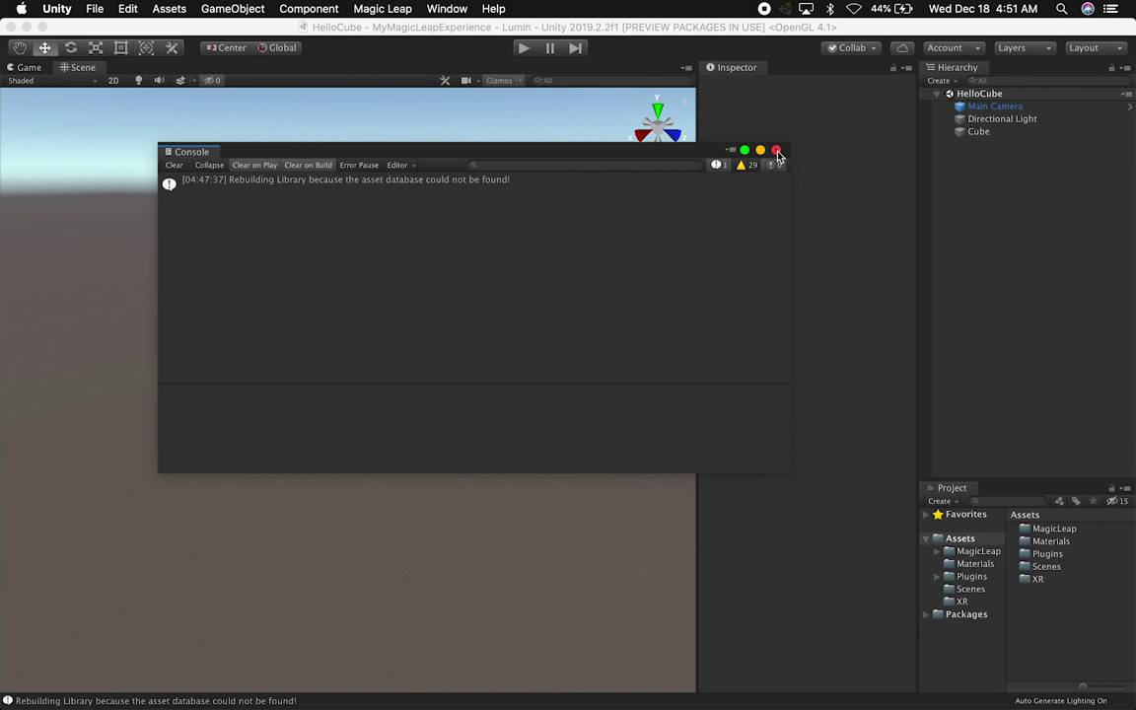
left_click(777, 151)
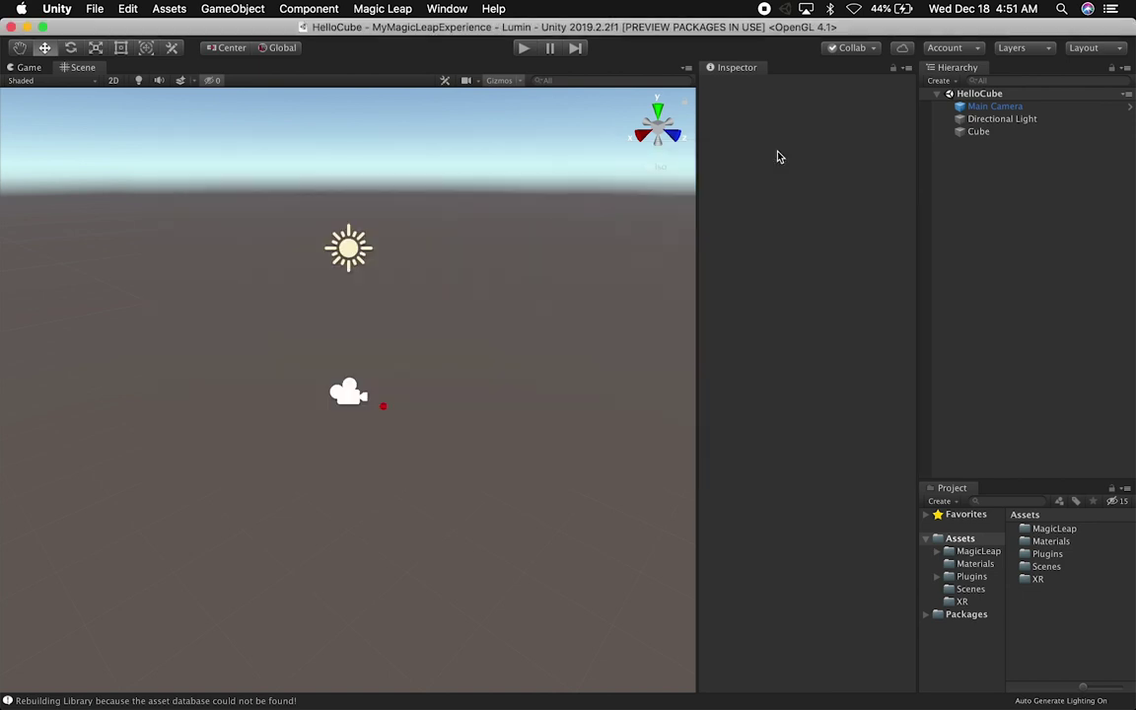
scroll(487, 402, "up", 8)
middle_click_drag(484, 396, 361, 306)
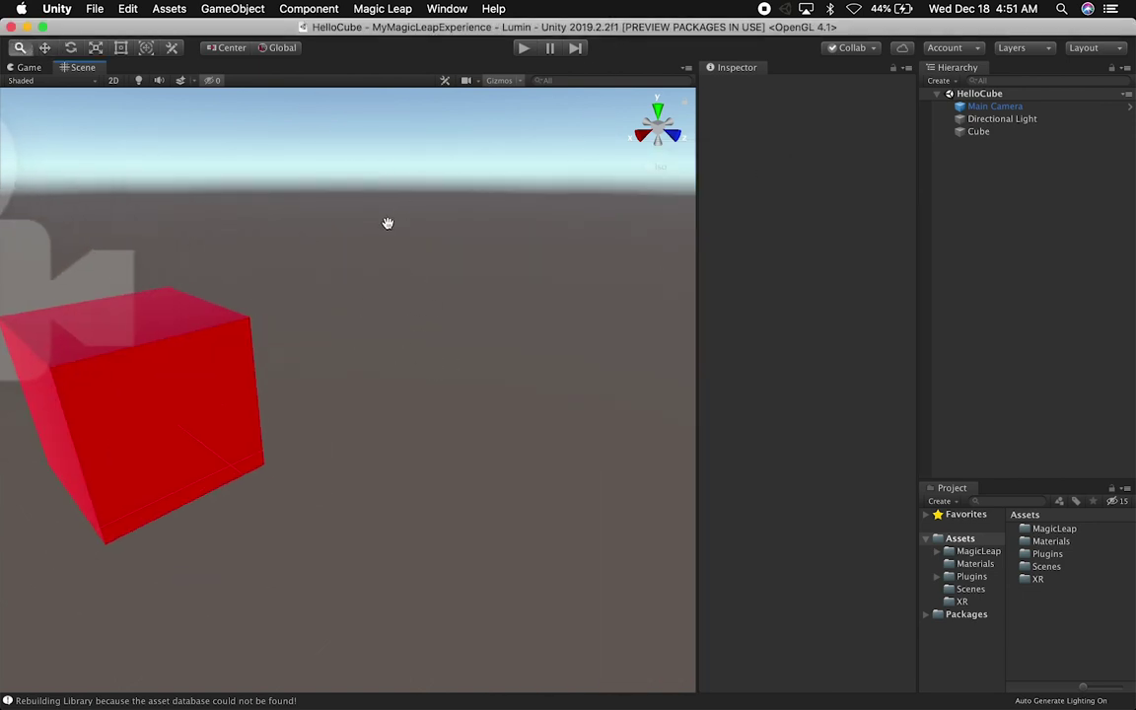
left_click_drag(388, 223, 453, 232, "alt")
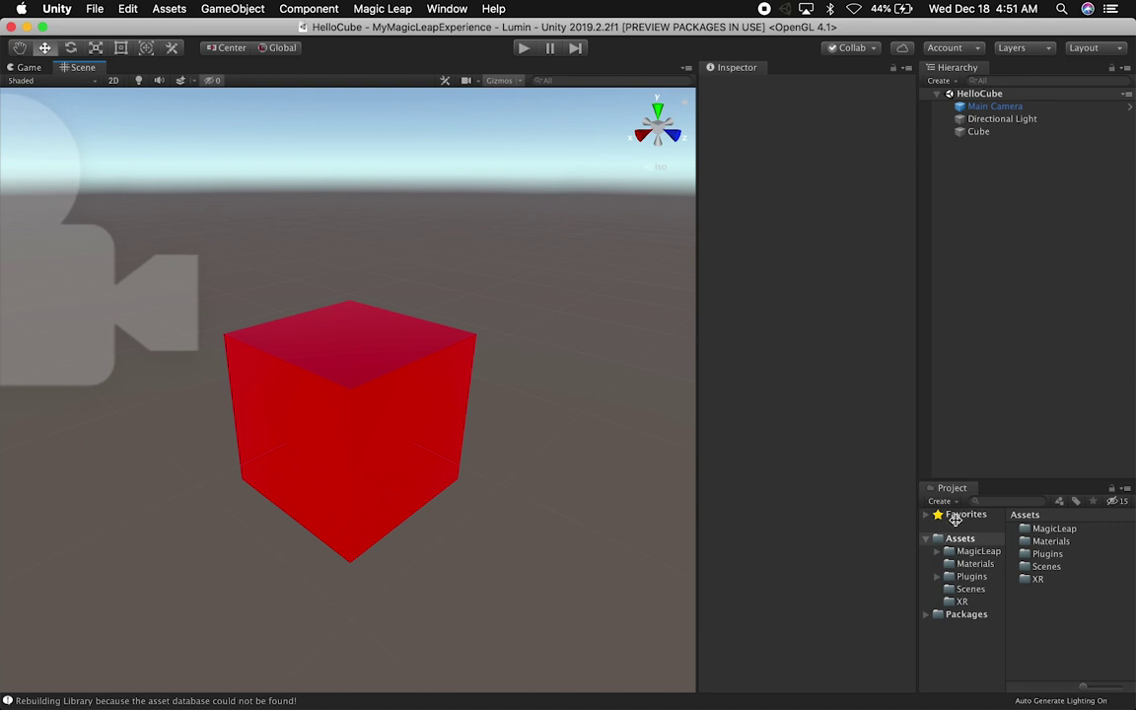
Examine the EmptyScene and HelloCube assets in the Scenes folder, with a brief look back at manifest.json in Code
left_click(966, 590)
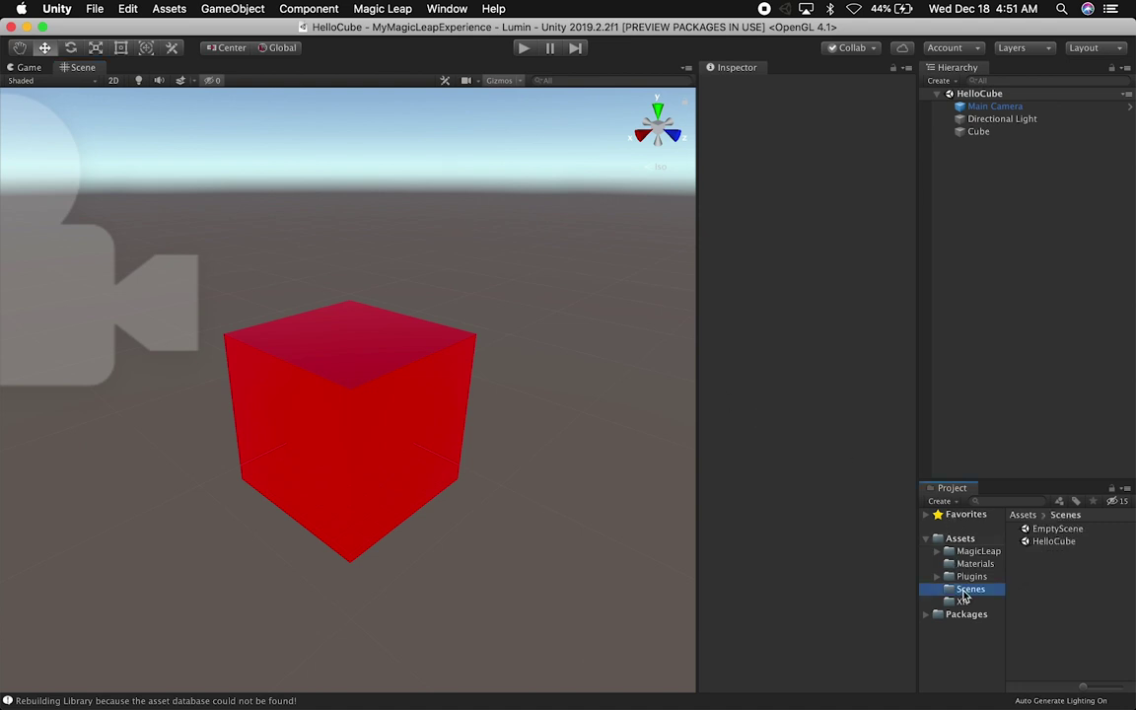
left_click(1042, 532)
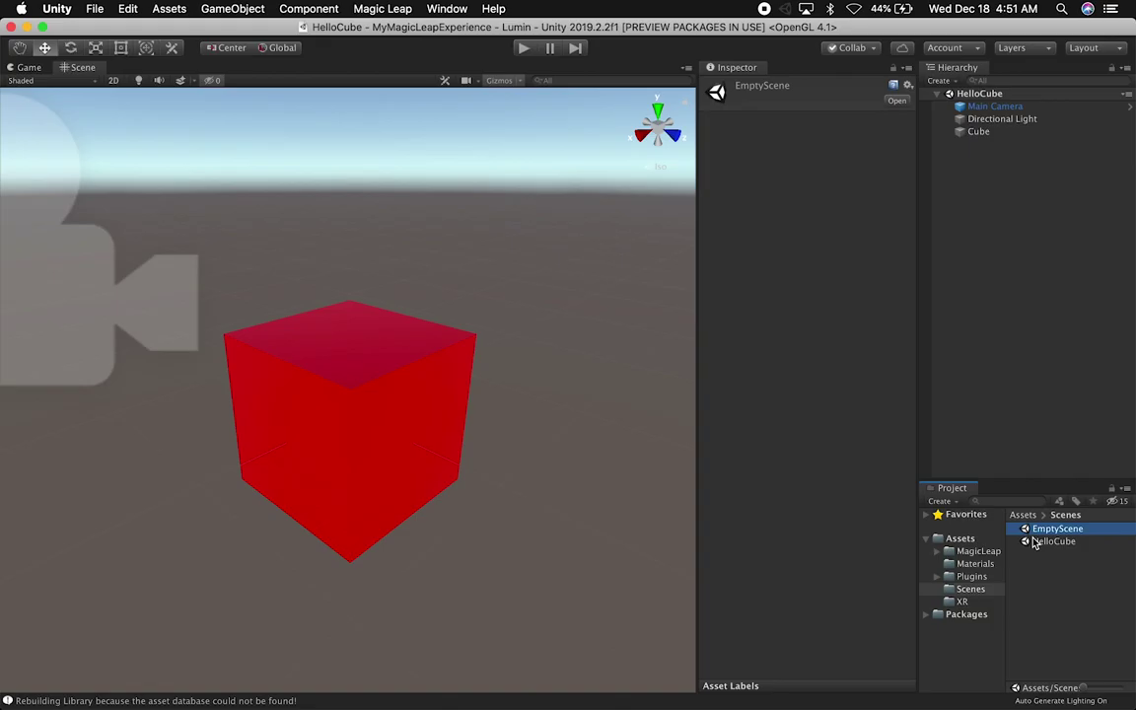
key("super+Tab")
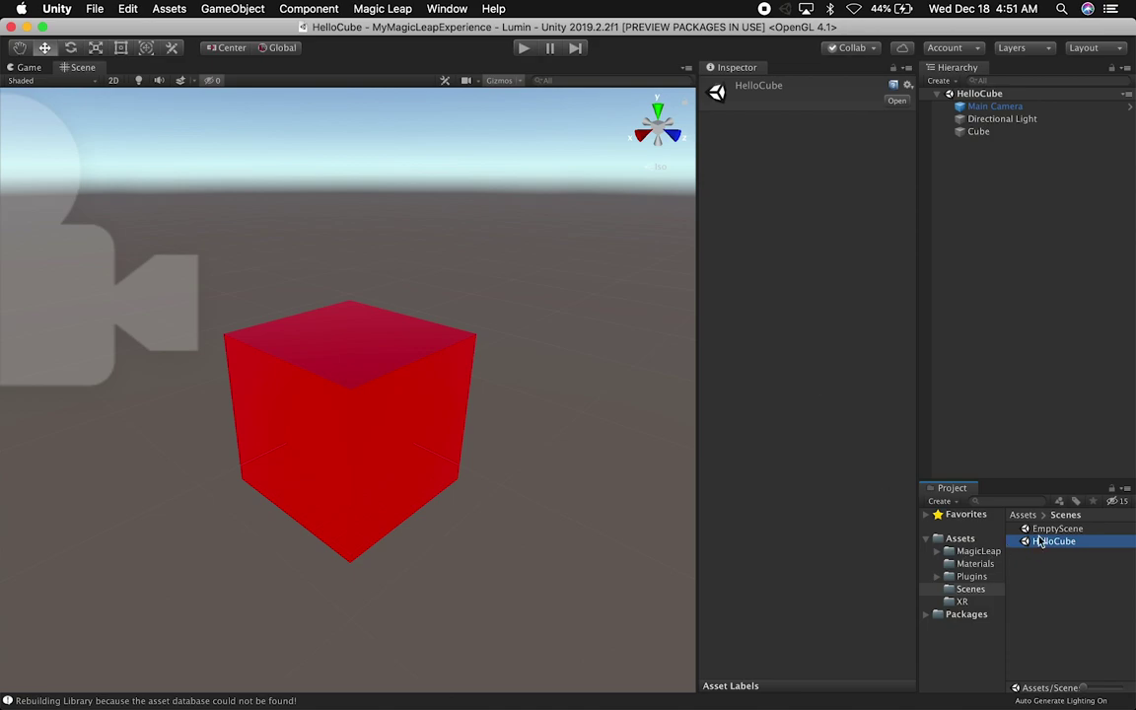
key("super+Tab")
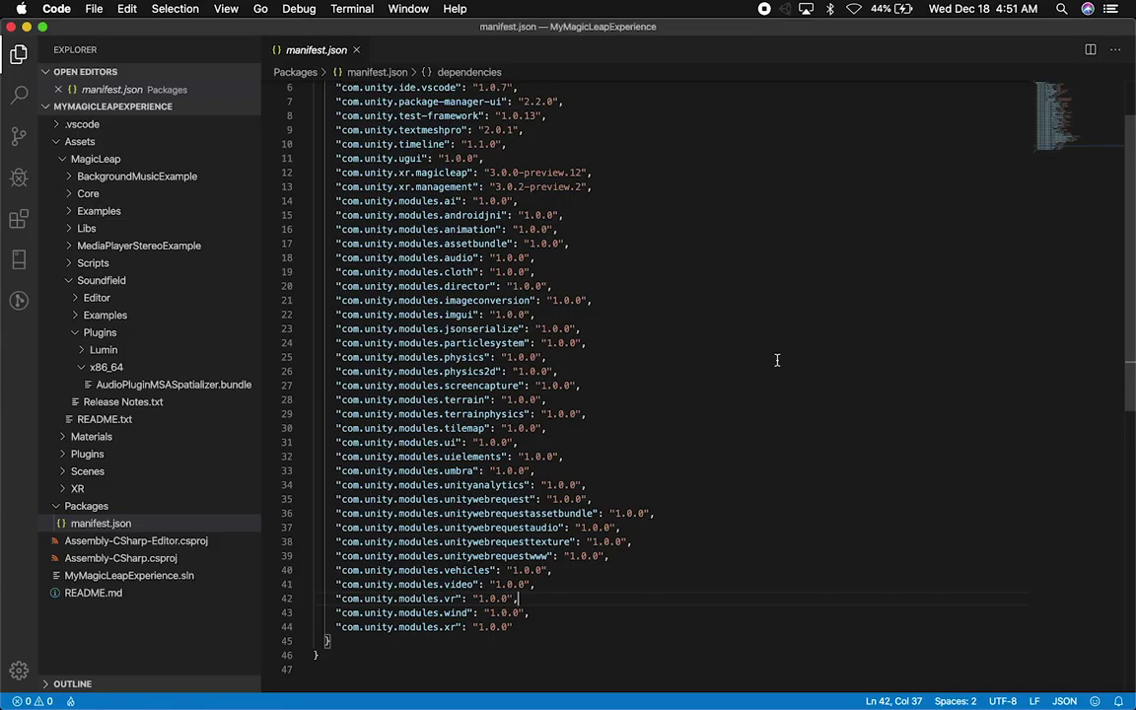
key("super+Tab")
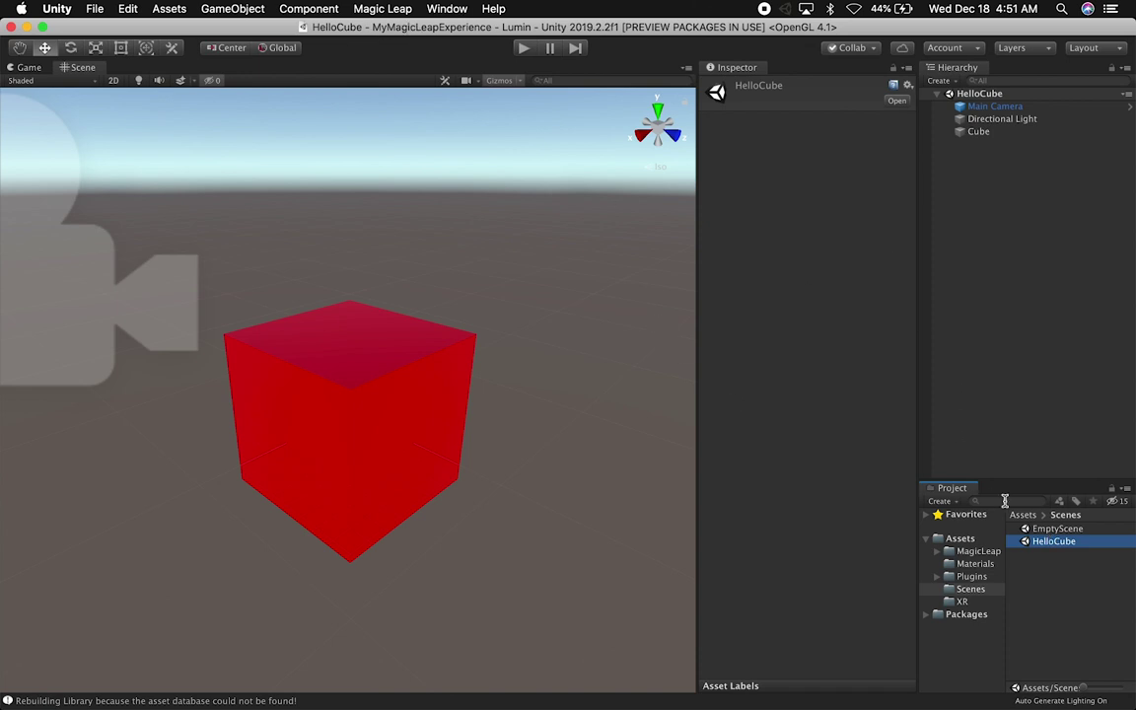
Open the EmptyScene scene from the project's Scenes folder
left_click(1031, 530)
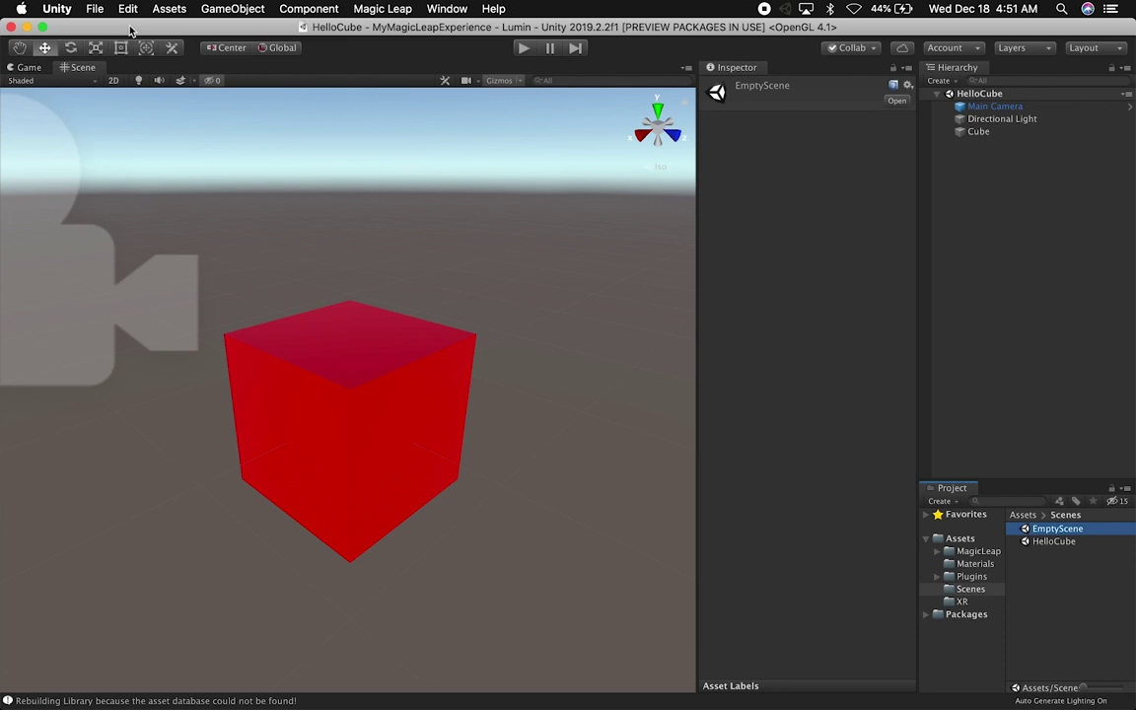
left_click(95, 9)
left_click(312, 152)
double_click(439, 180)
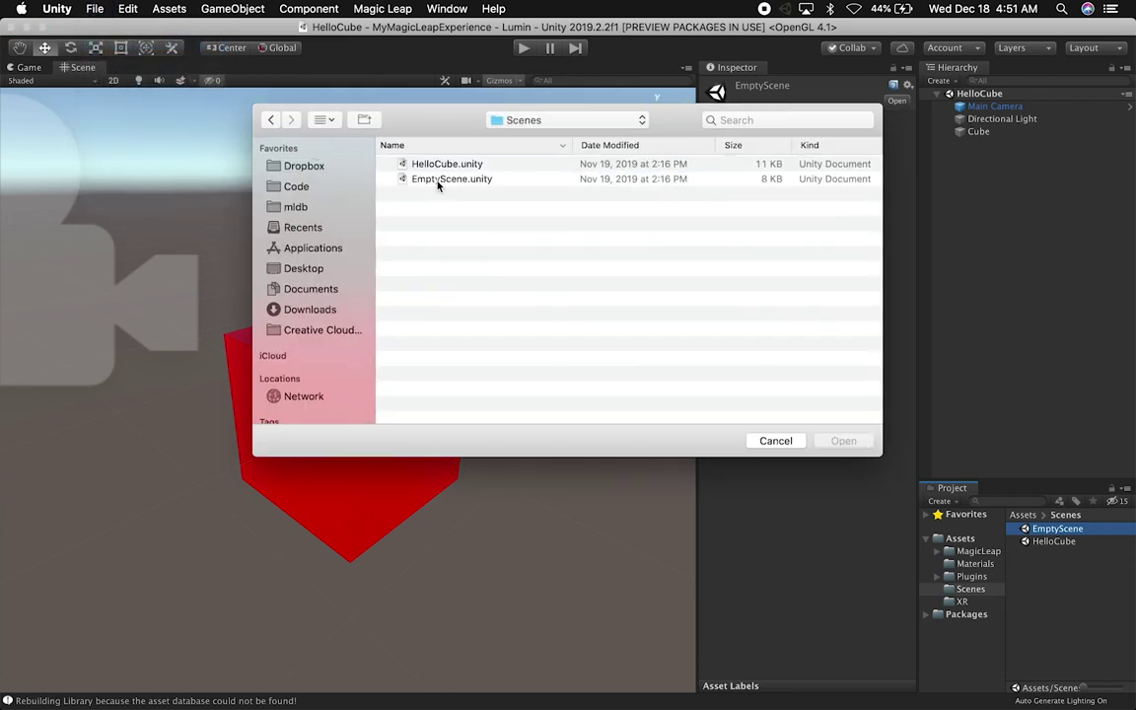
double_click(454, 179)
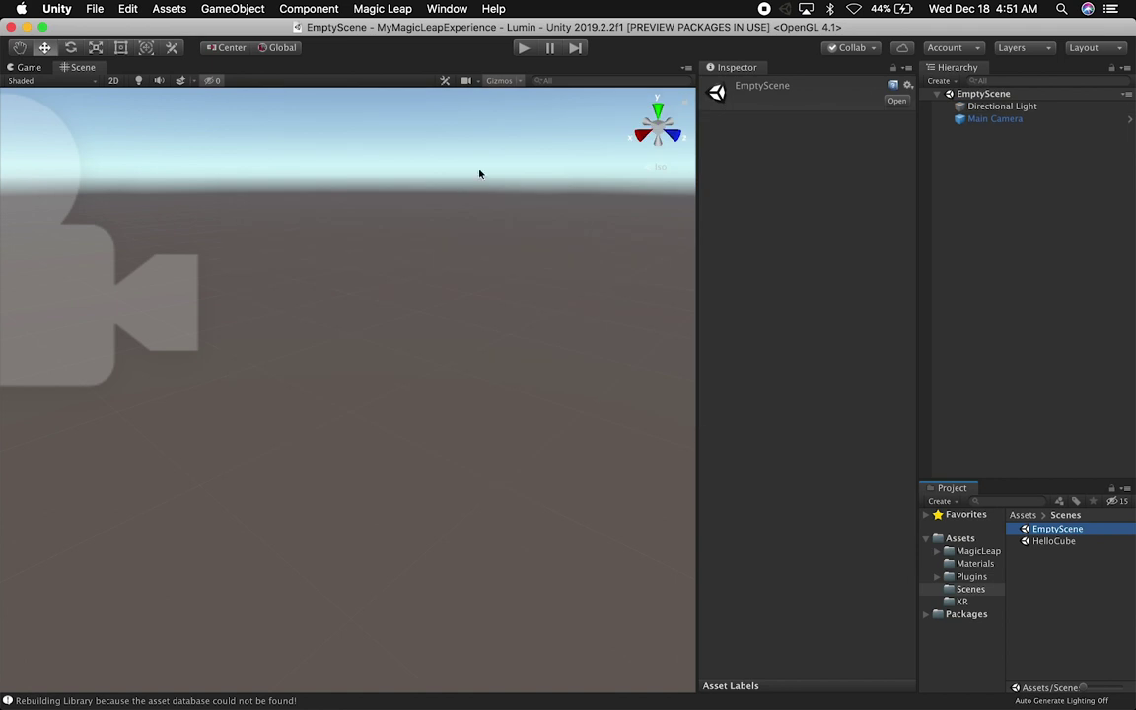
left_click(96, 9)
left_click(108, 42)
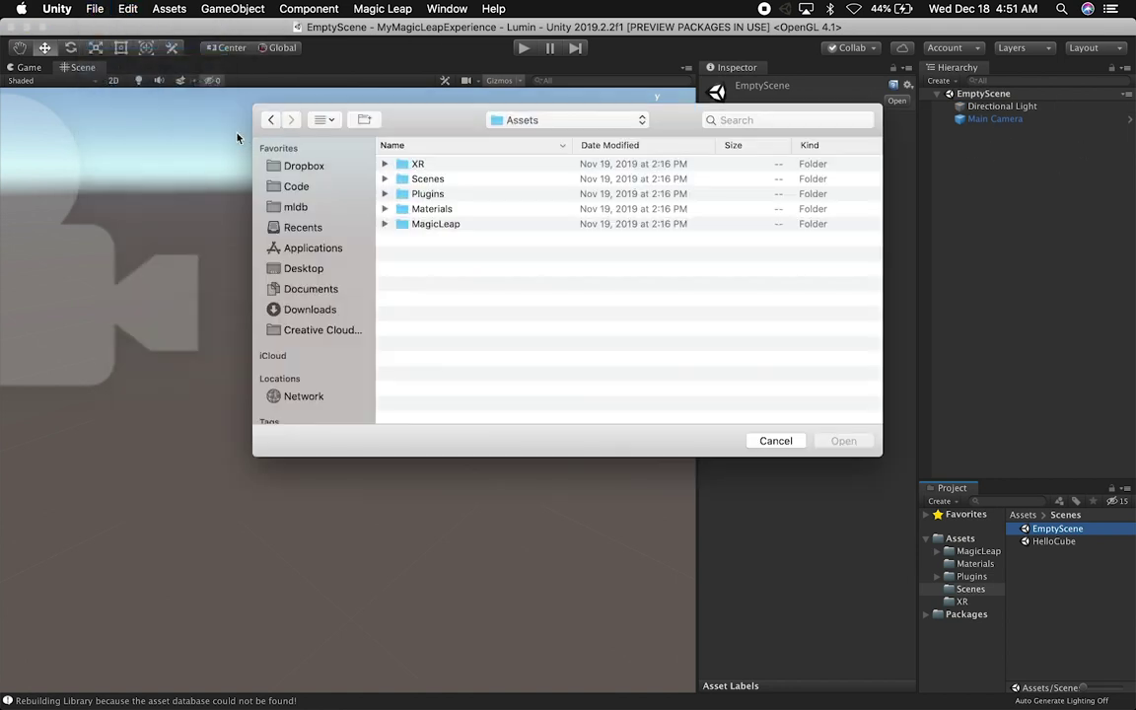
double_click(435, 178)
left_click(432, 180)
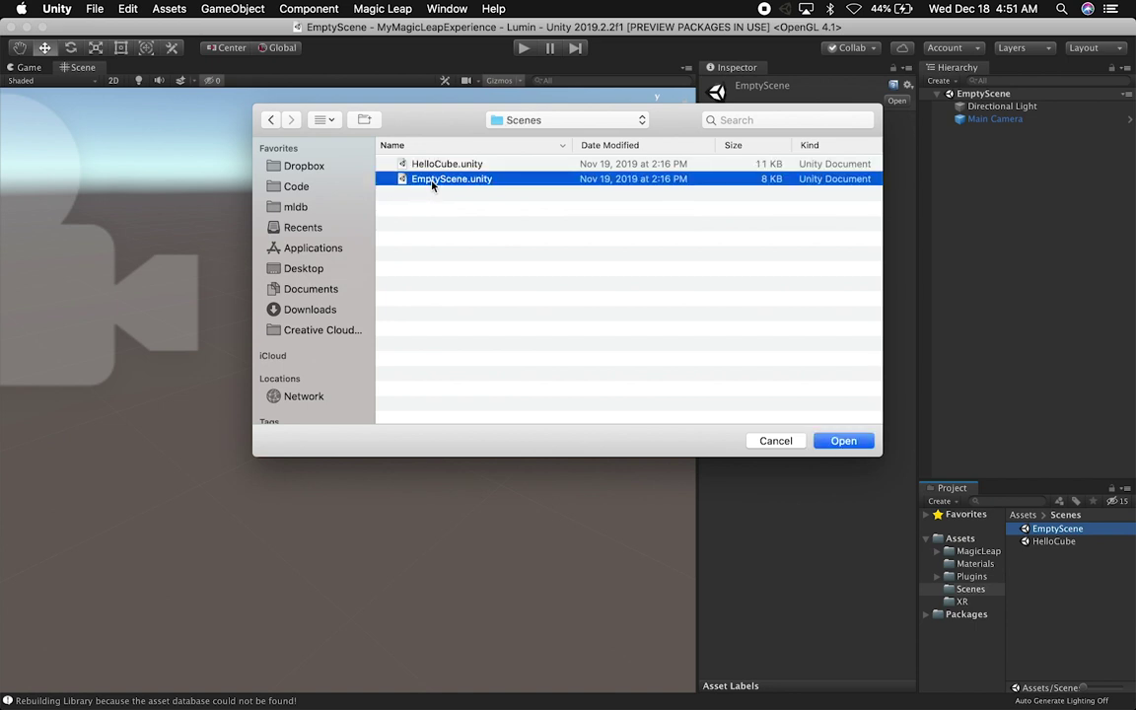
double_click(432, 181)
Open the HelloCube scene from the Scenes folder, then select the red cube and frame it in the Scene view
left_click(100, 12)
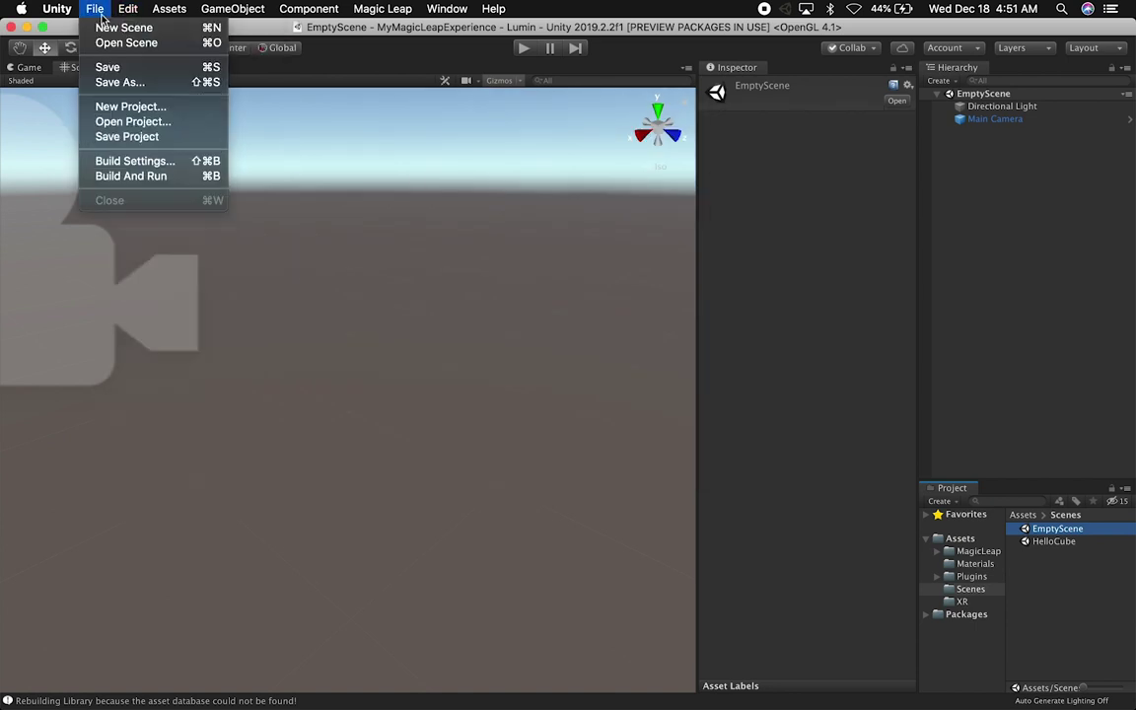
left_click(143, 44)
left_click(437, 180)
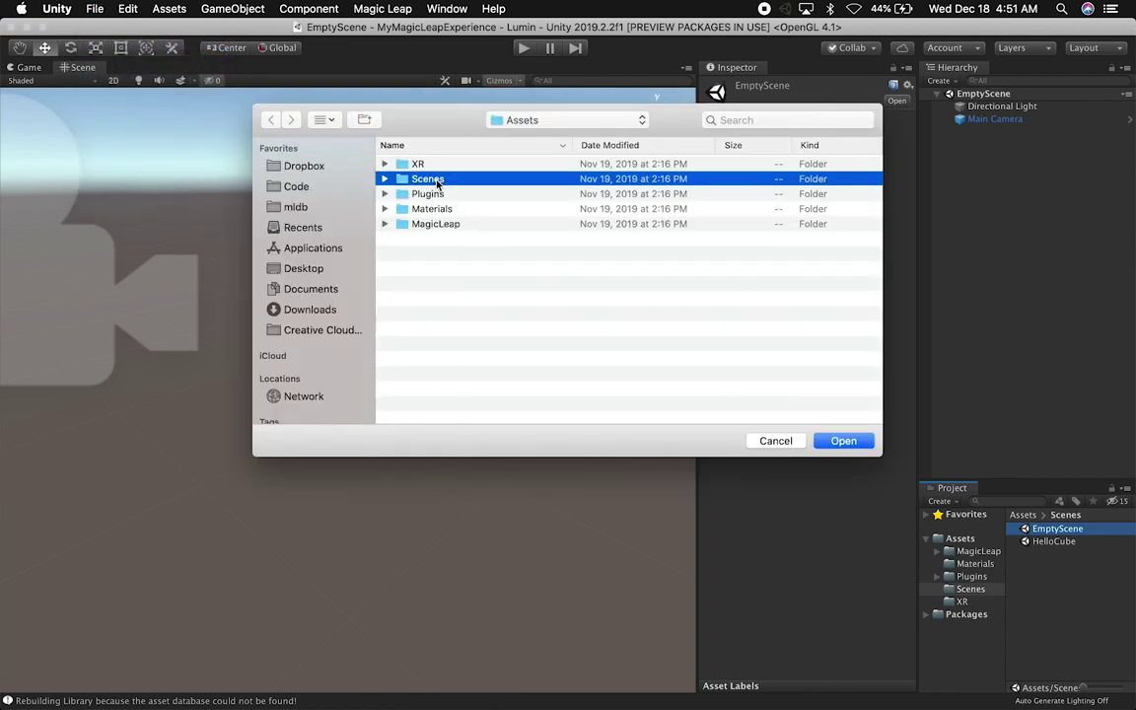
double_click(437, 181)
double_click(448, 165)
left_click_drag(463, 172, 457, 350, "alt")
left_click(456, 351)
key("f")
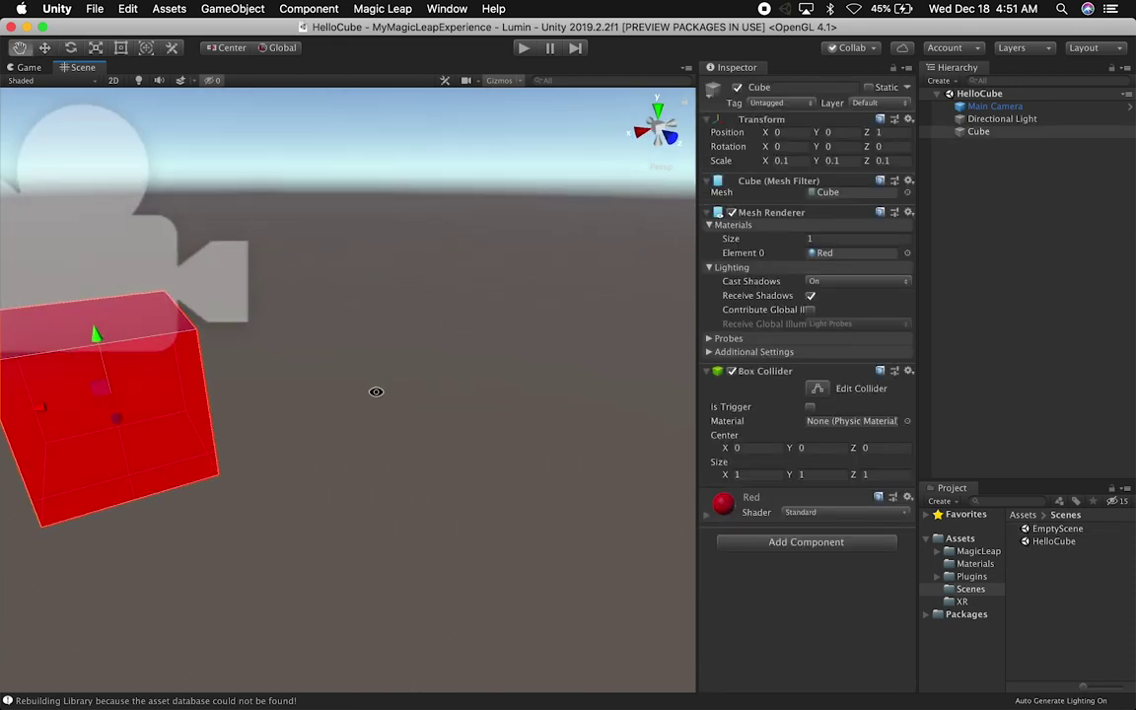
Open the Build Settings for the Lumin platform and bring up its Player settings
left_click(95, 8)
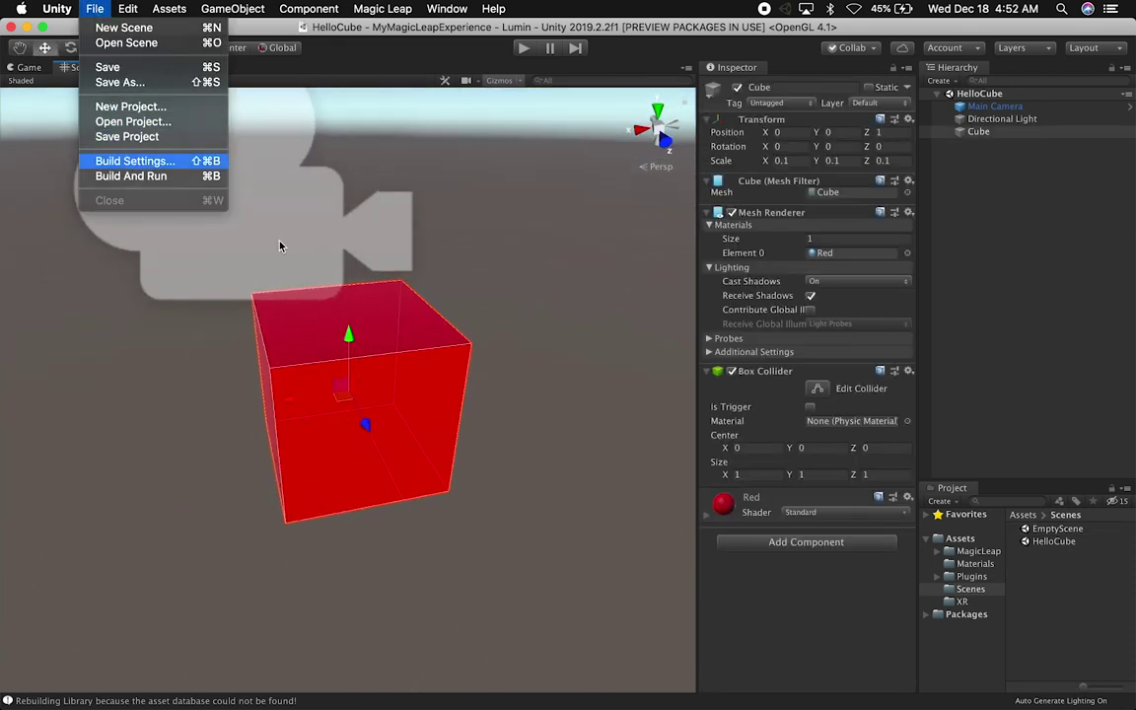
left_click(128, 162)
left_click(71, 481)
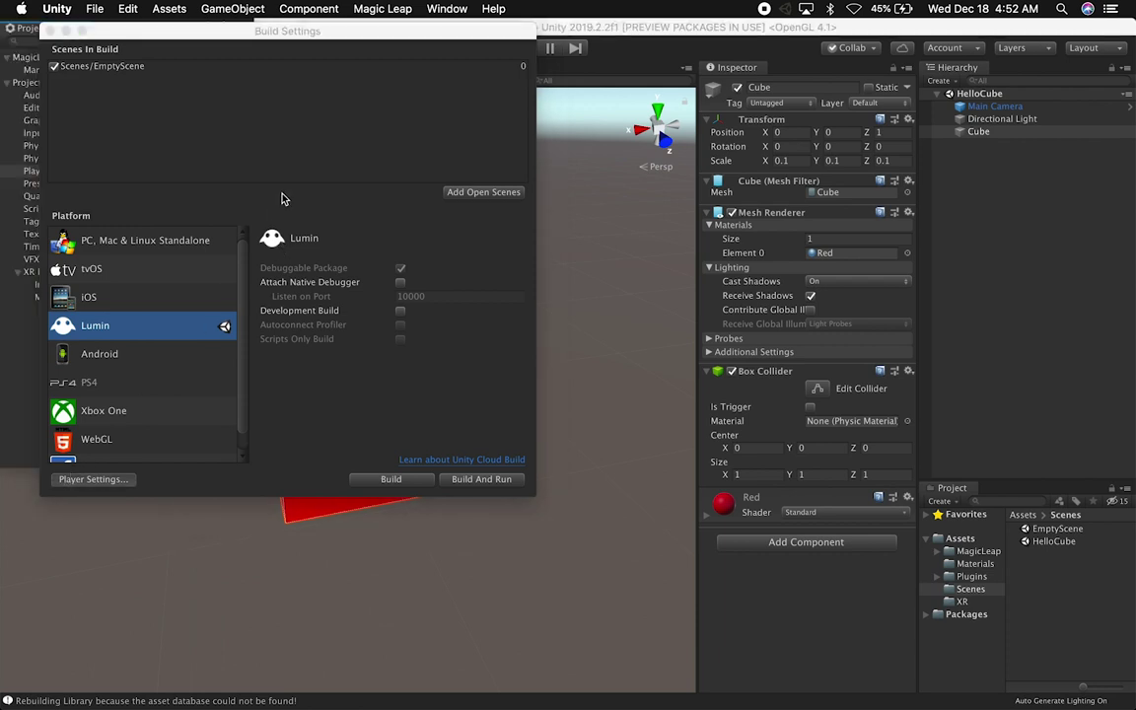
left_click(208, 27)
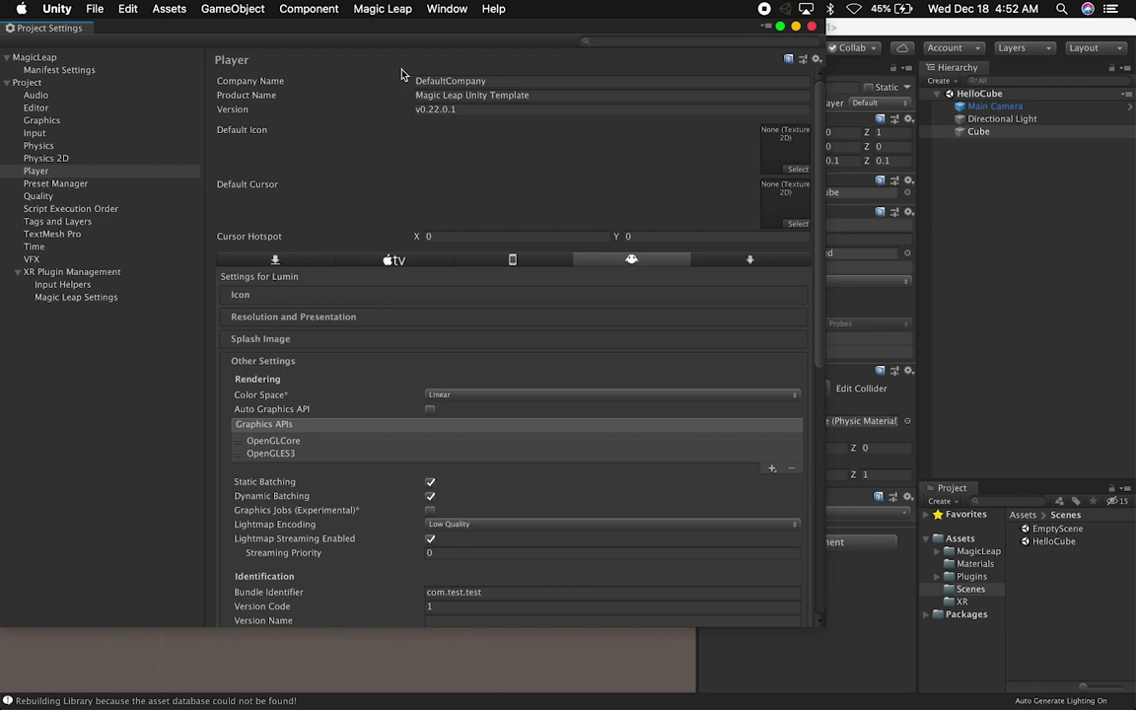
Examine the Player settings, covering company name, product name, version and the Lumin rendering, identification and configuration options
left_click(439, 81)
left_click(444, 95)
left_click_drag(457, 110, 440, 109)
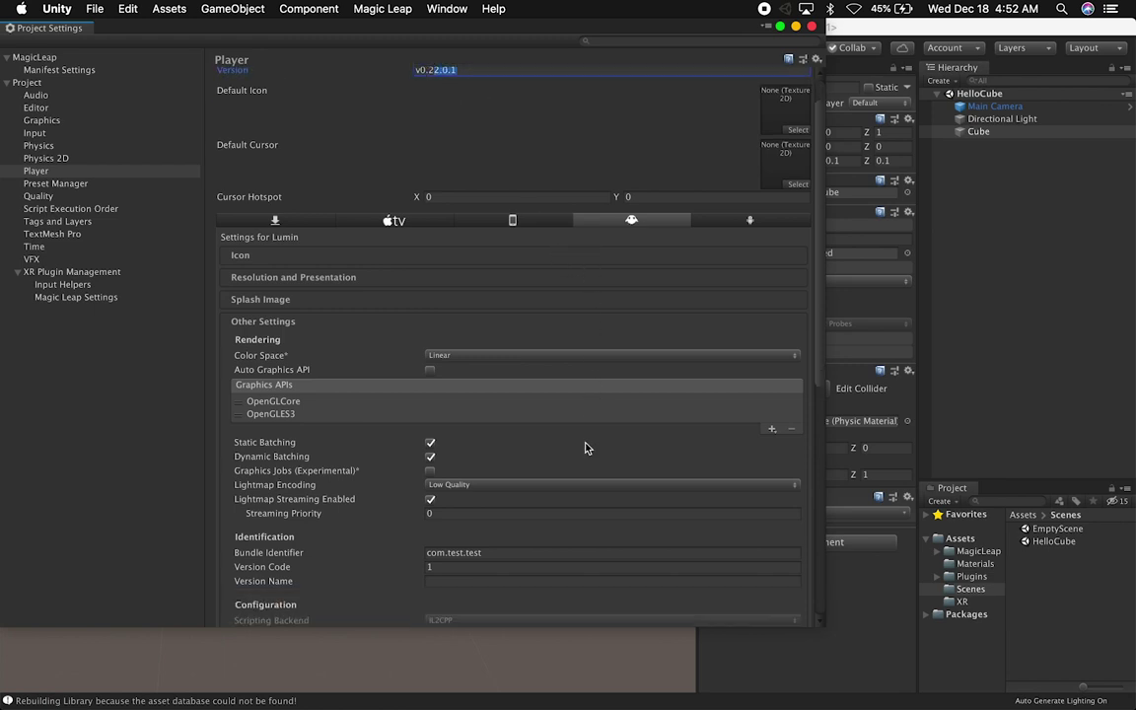
scroll(586, 447, "down", 5)
scroll(582, 314, "up", 1)
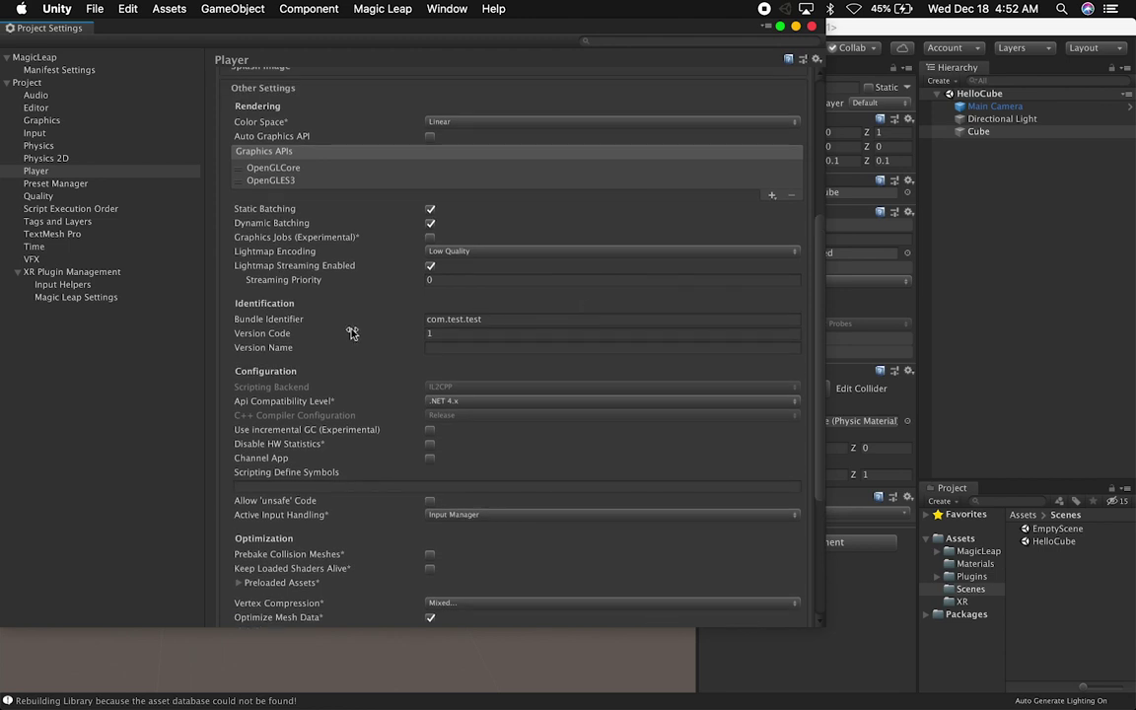
scroll(573, 348, "up", 5)
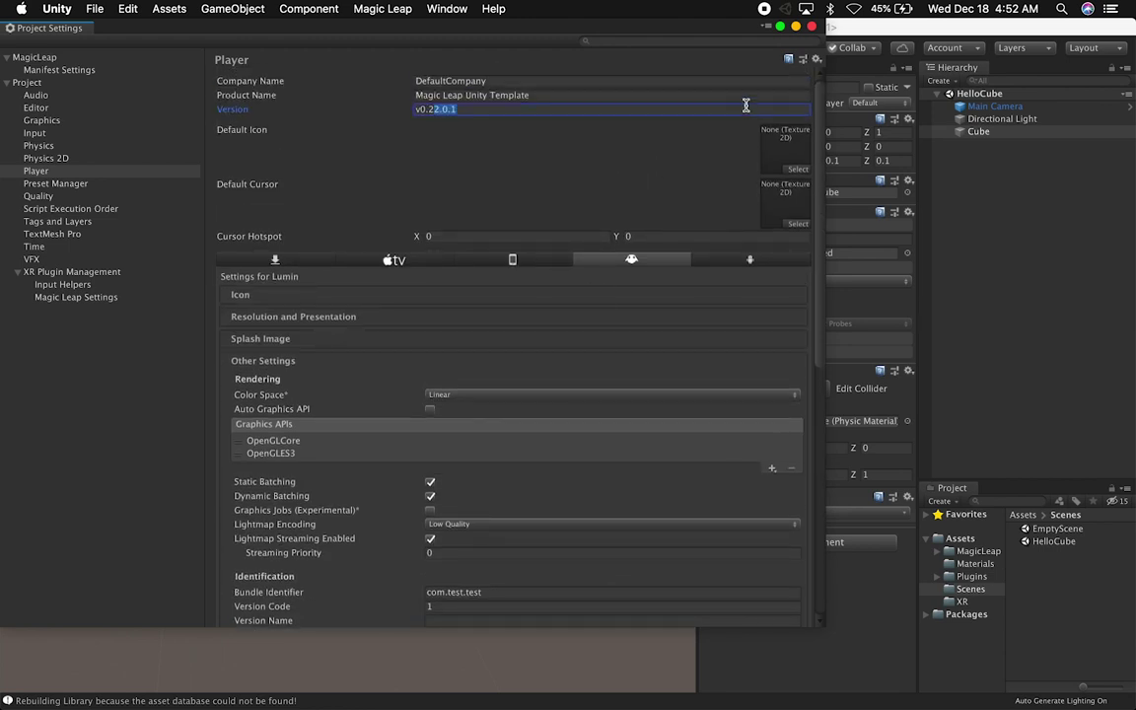
scroll(596, 383, "down", 8)
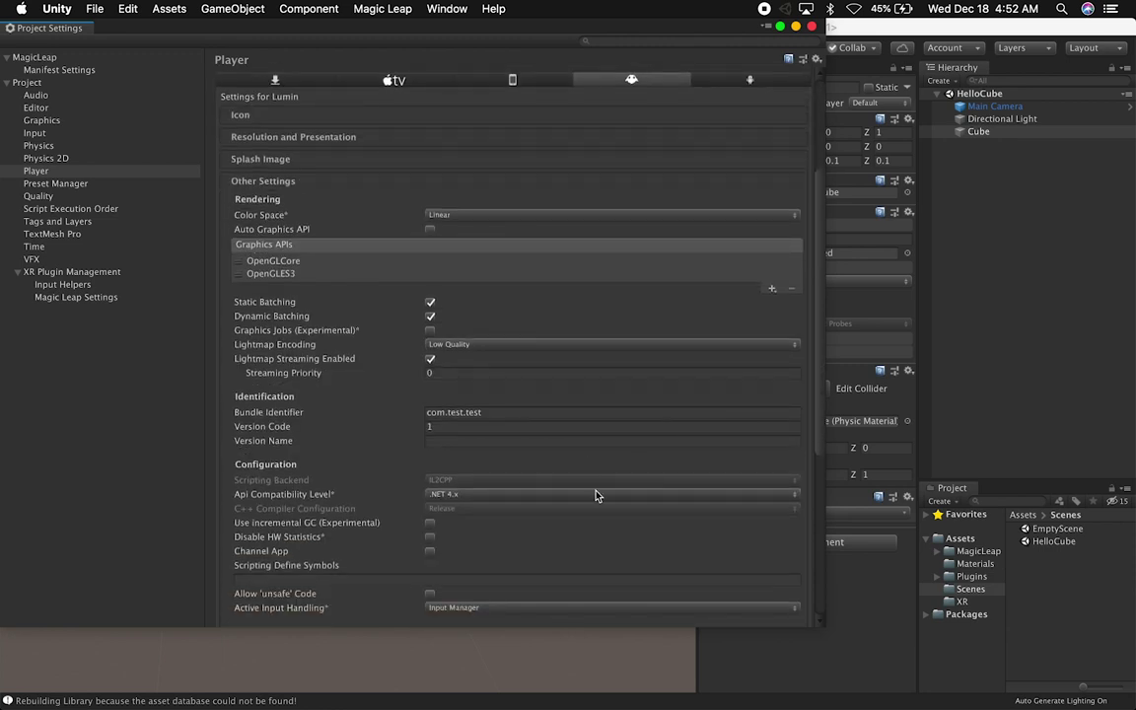
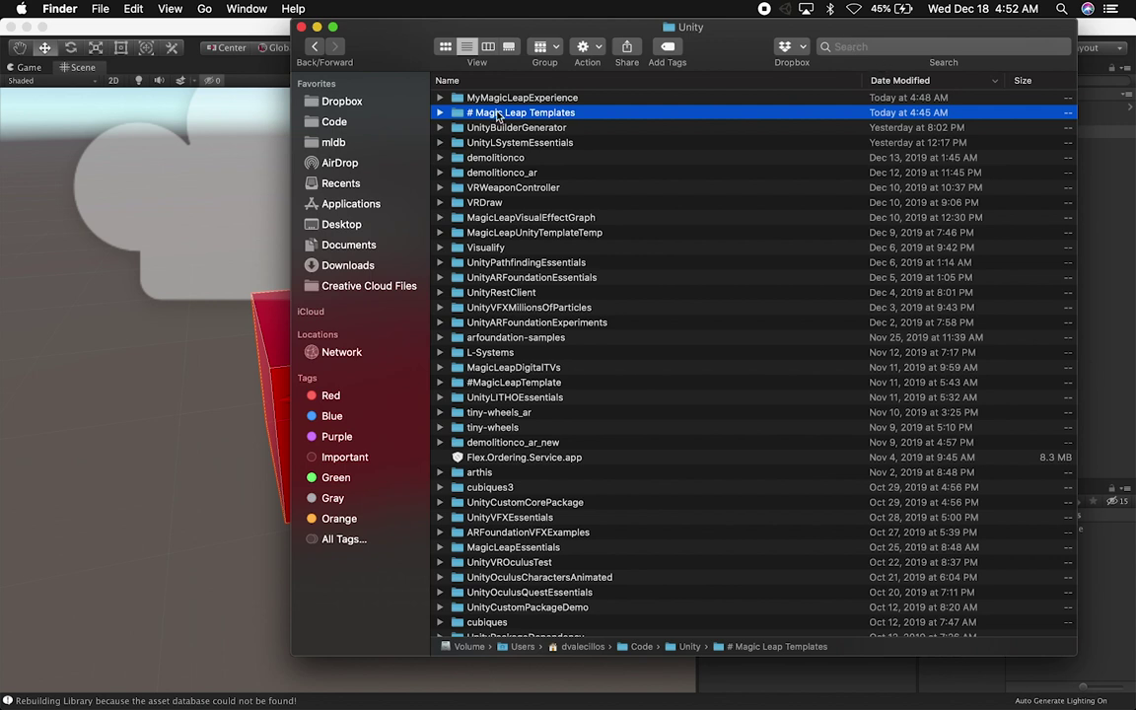
In Finder, open the # Magic Leap Templates folder and duplicate the Unity-Project-Template-0.23.0 folder
double_click(504, 114)
left_click(505, 116)
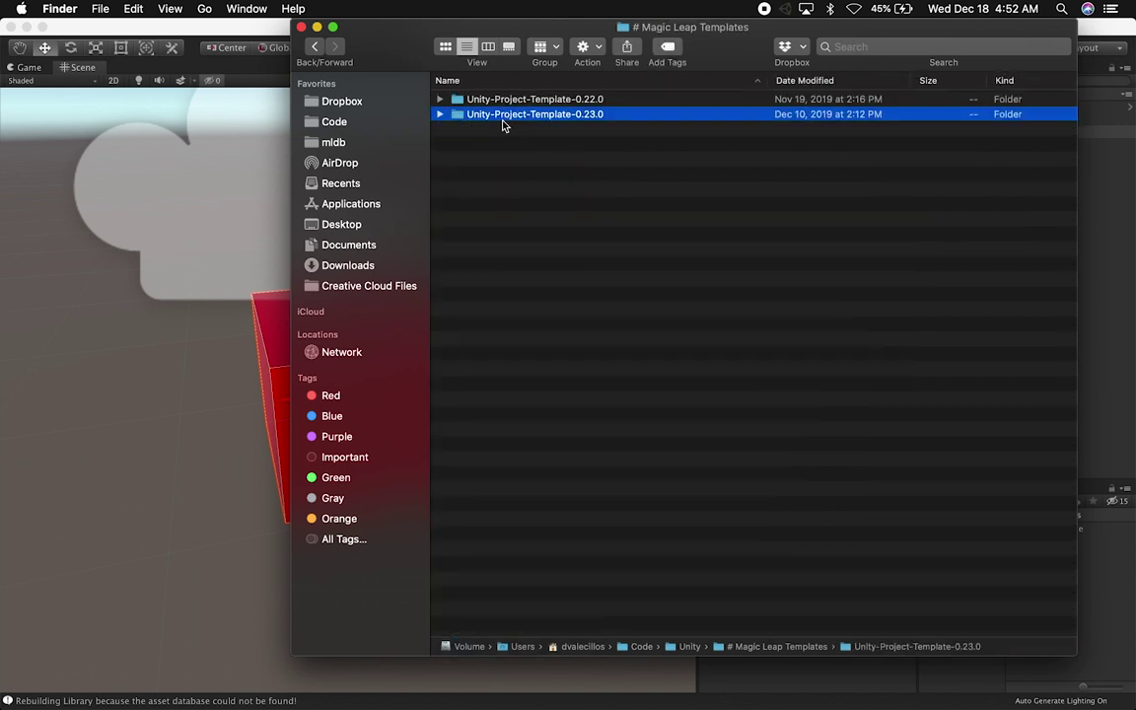
key("super+c")
key("super+v")
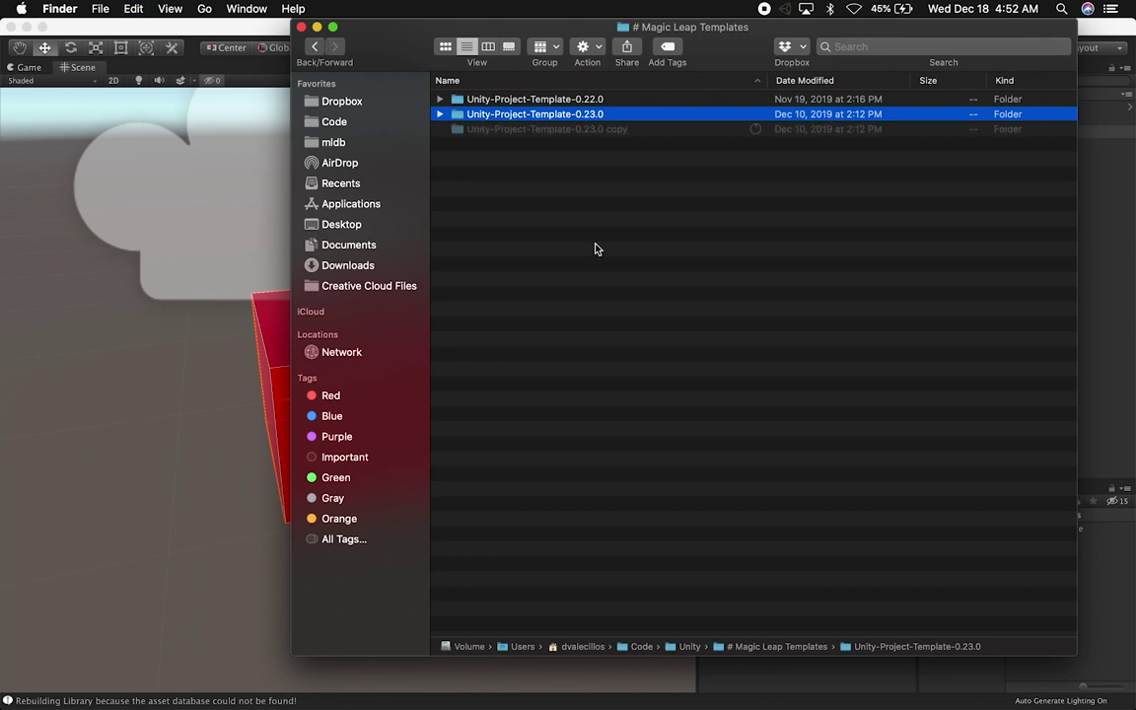
Rename the duplicated 0.23.0 template folder as MyMagicLeapExperienceTwo
left_click(560, 129)
type("MyM")
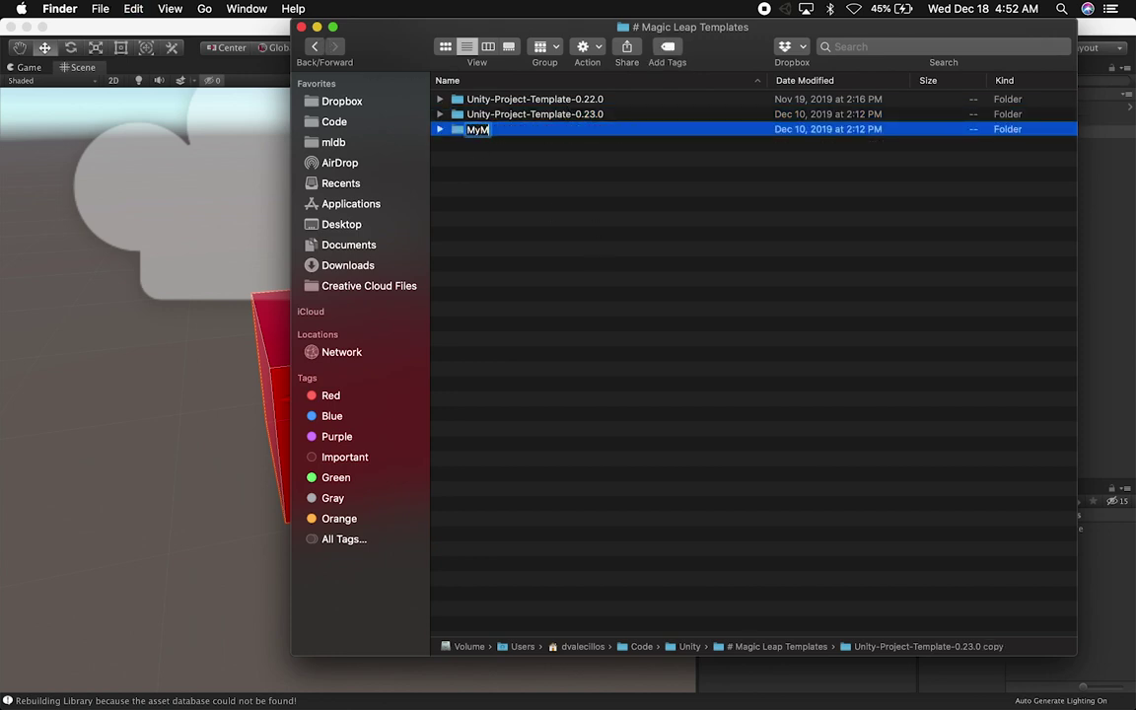
type("agicLeapExoper")
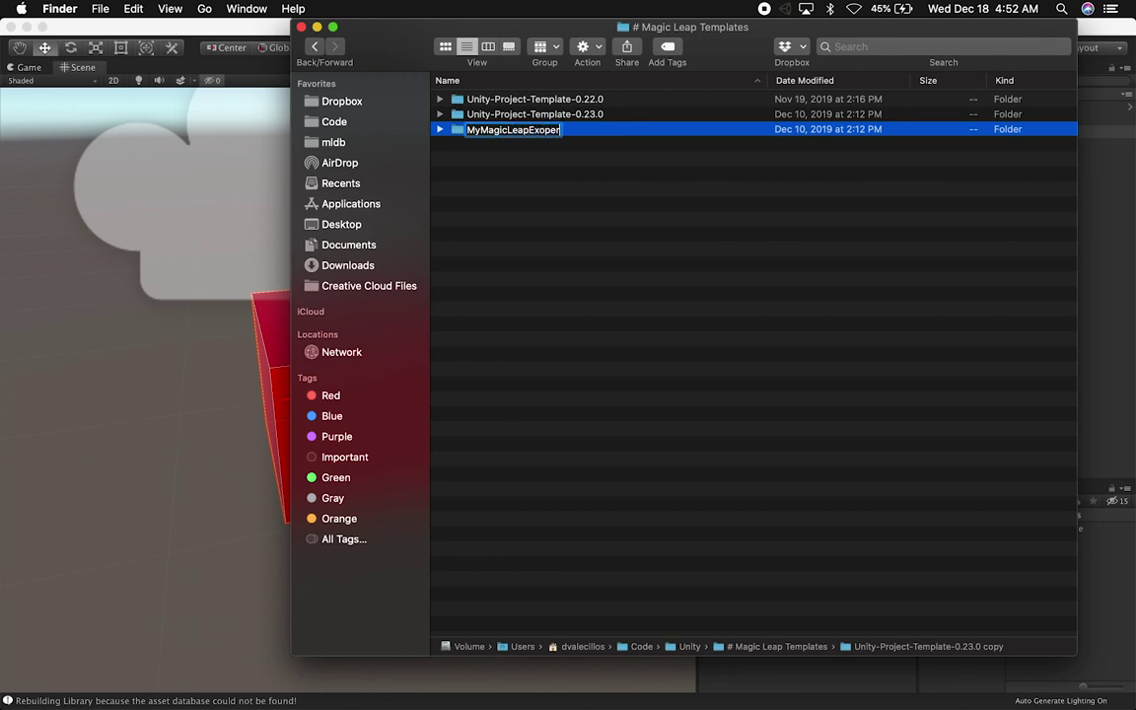
type("ienceTwio")
key("Return")
Move MyMagicLeapExperienceTwo into the parent Unity folder, then sort that folder by name and select the moved project
left_click_drag(534, 94, 684, 648)
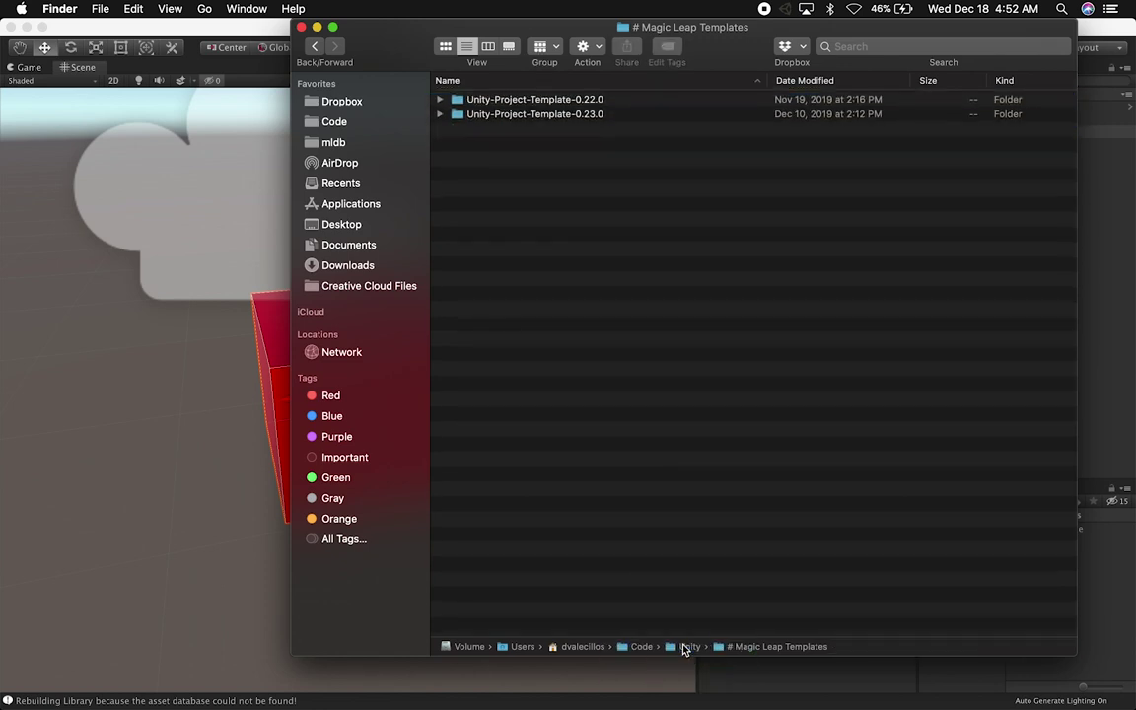
double_click(684, 649)
left_click(540, 114)
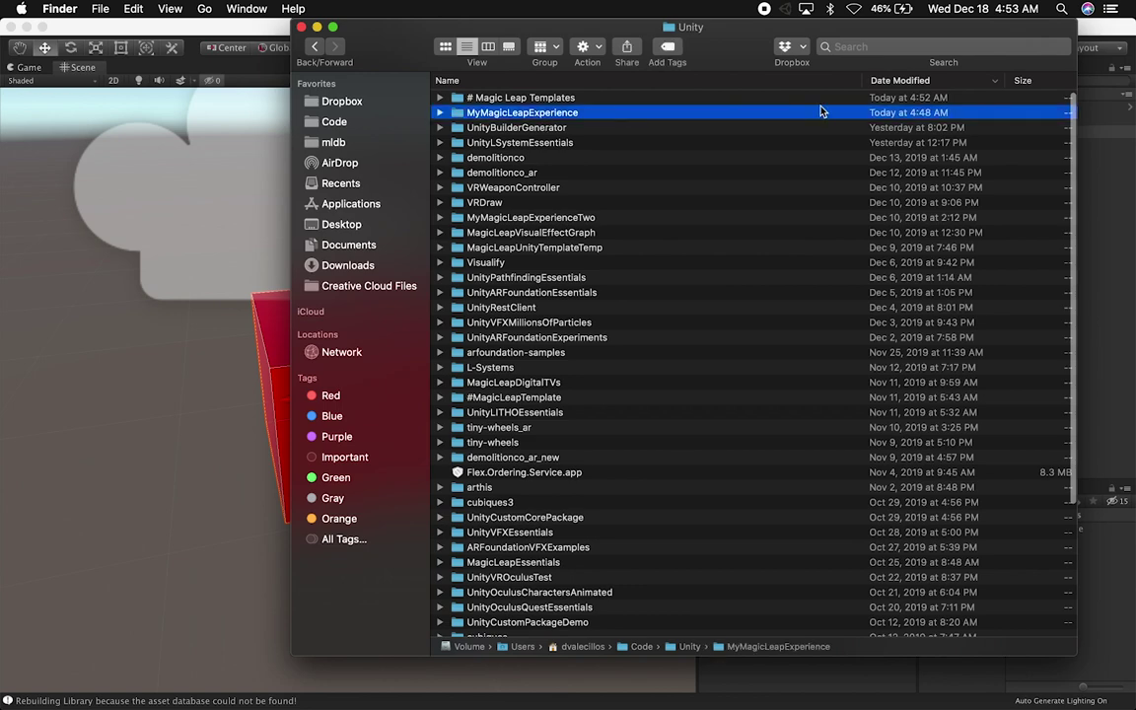
left_click(710, 81)
left_click(570, 430)
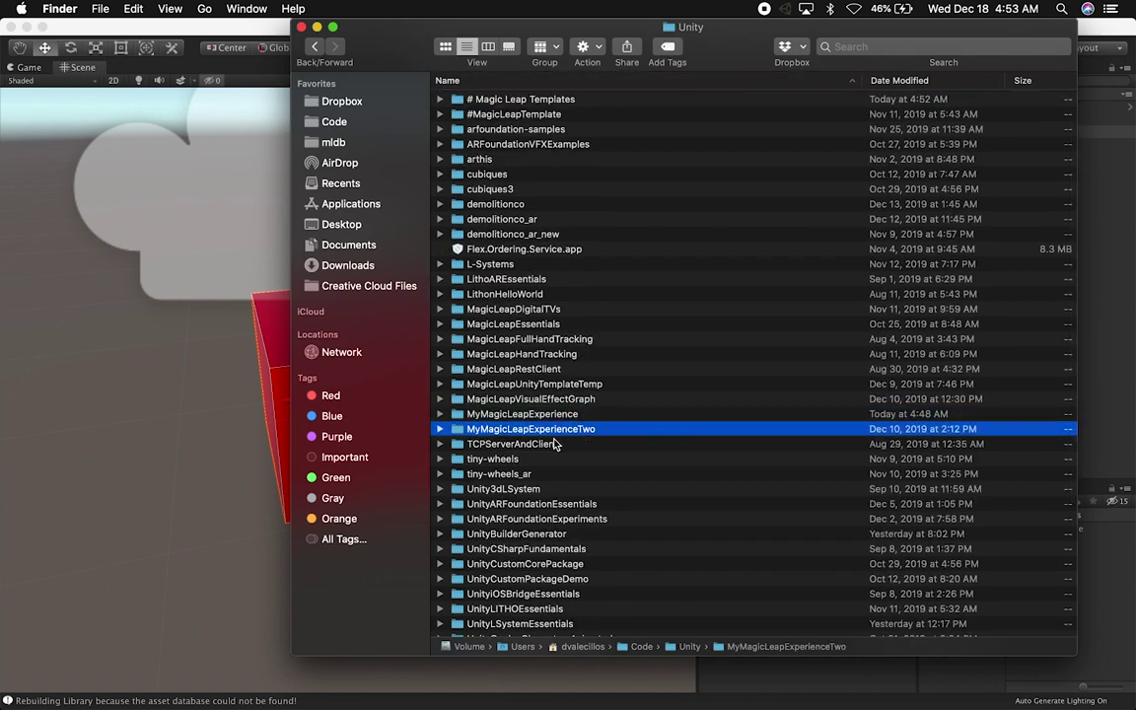
Switch to Unity Hub, then bring the Unity editor with the HelloCube scene back to the front
key("super+Tab")
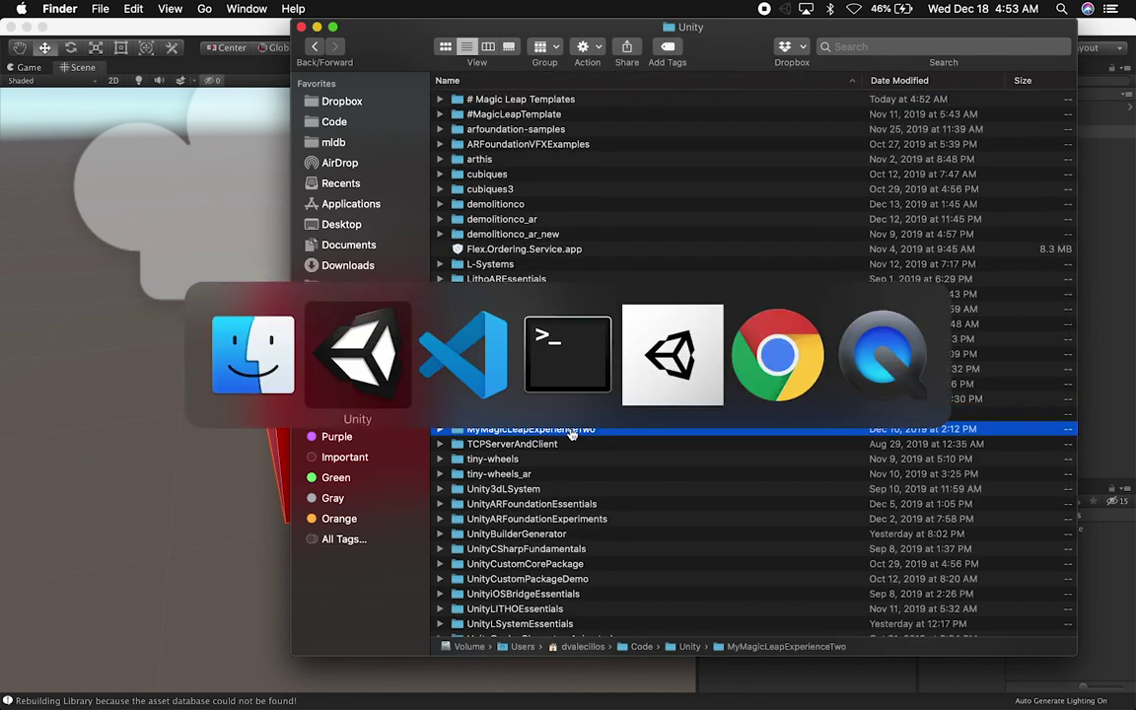
key("super+Tab")
key("super+Tab")
key("super+Tab")
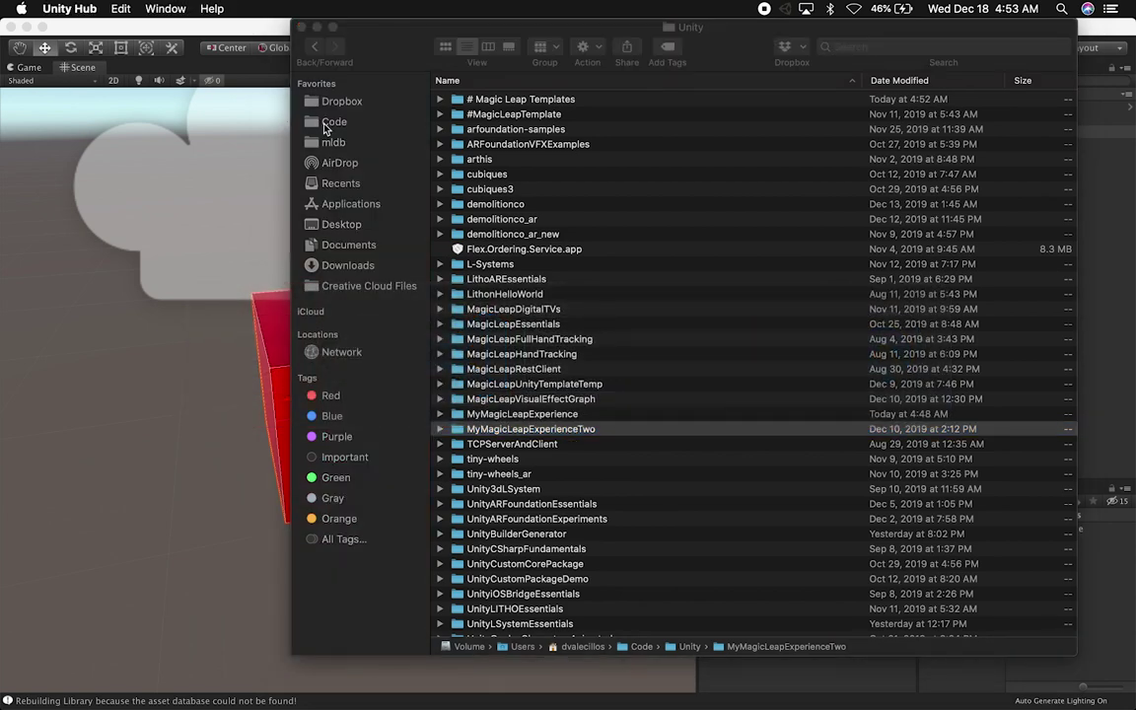
left_click(239, 29)
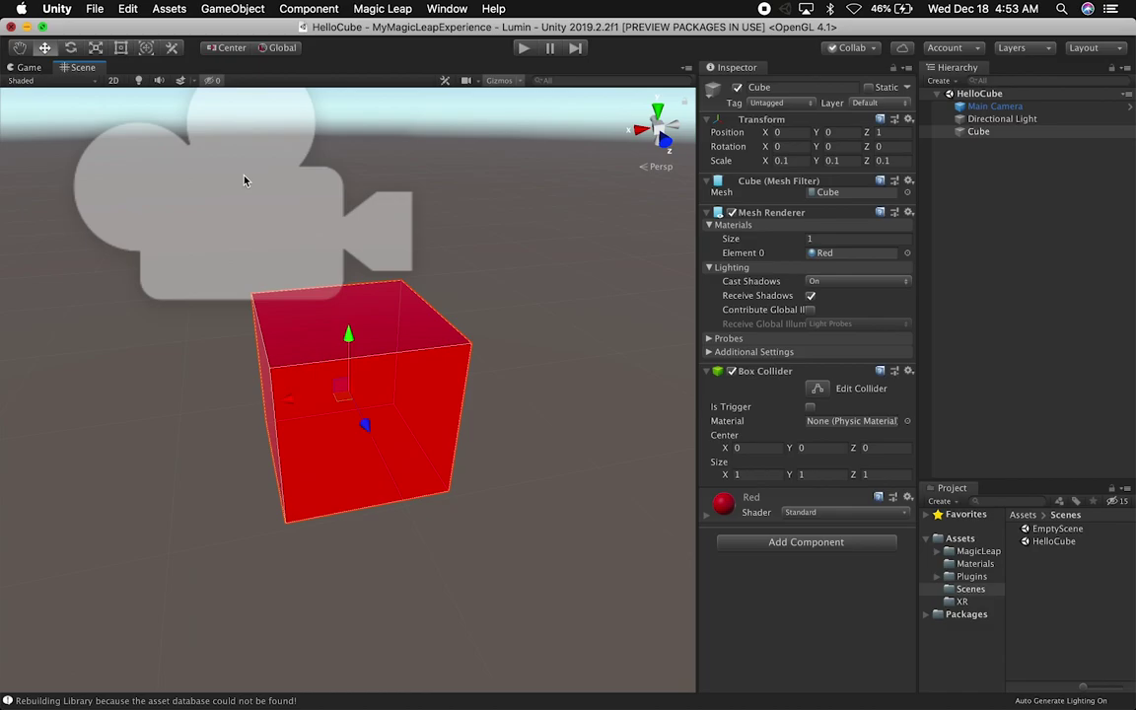
In Unity Hub, add the MyMagicLeapExperienceTwo folder from the Unity directory, sorted by name, to the project list
key("super+h")
left_click(782, 677)
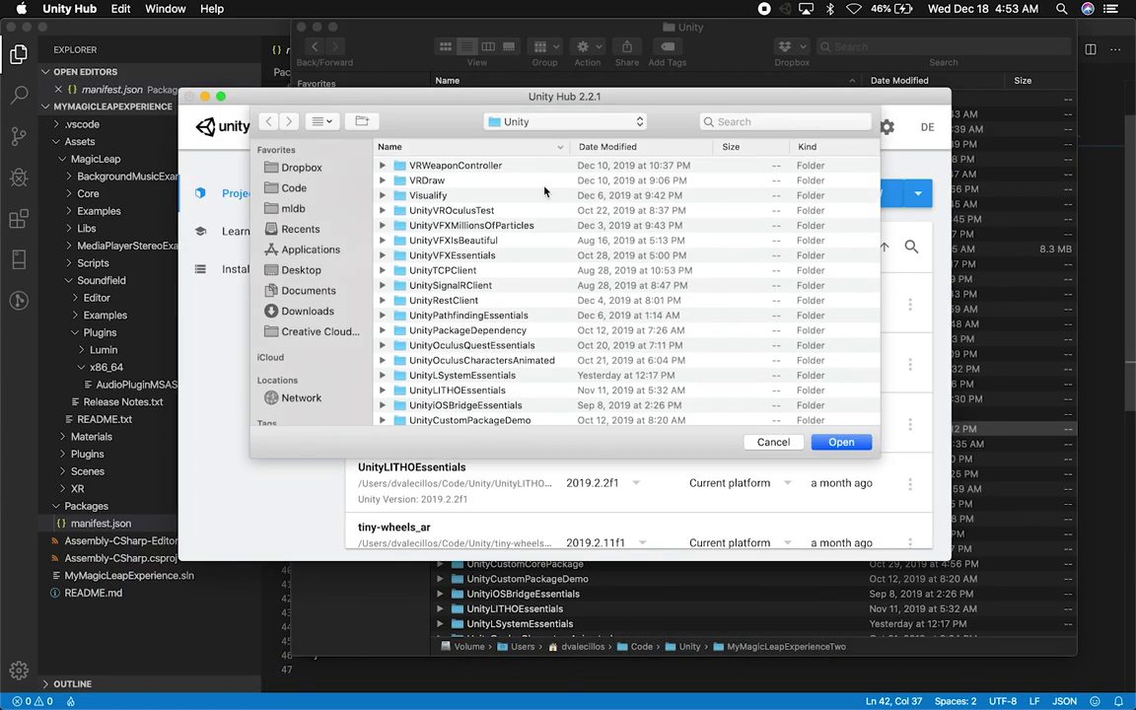
left_click(512, 147)
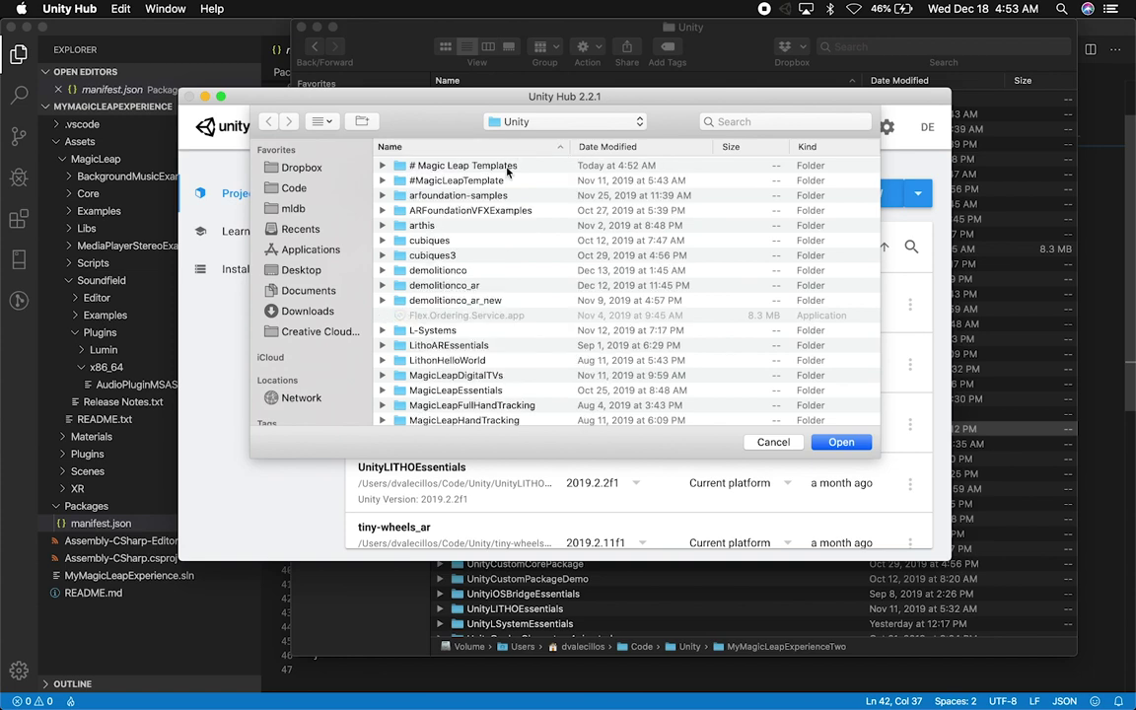
scroll(483, 338, "down", 3)
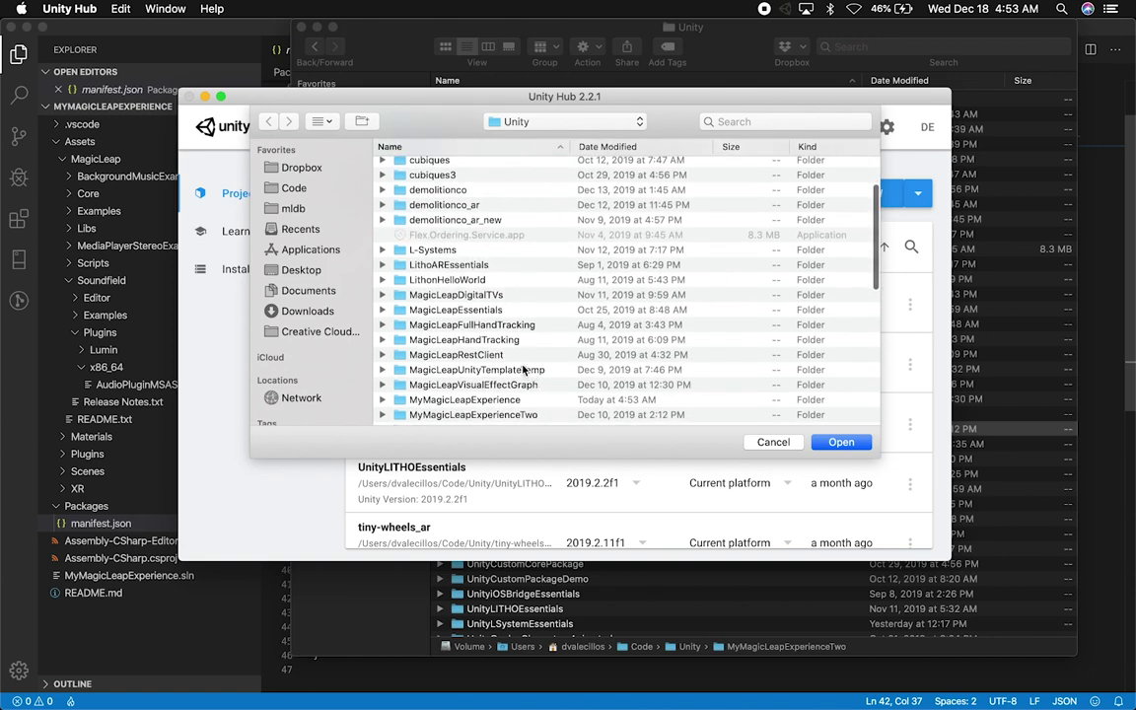
double_click(512, 415)
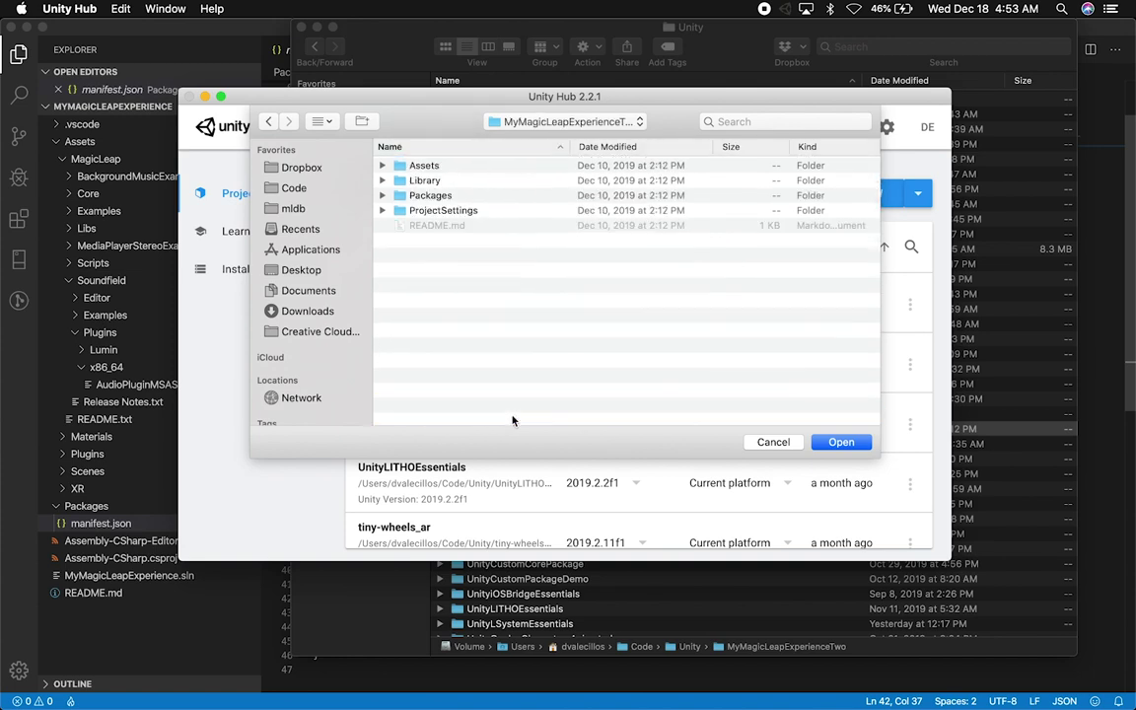
left_click(841, 442)
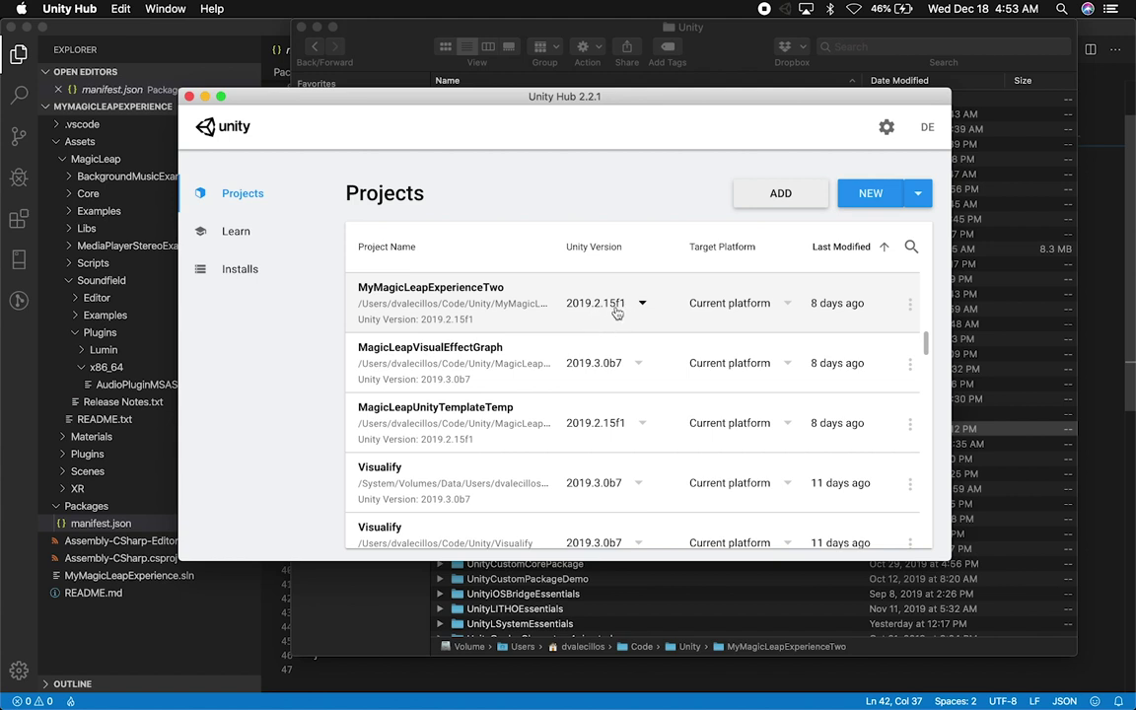
Check the Unity version required by Unity-Project-Template-0.23.0 on the Magic Leap guide page in Chrome, then return to Unity Hub
key("super+Tab")
key("super+Tab")
key("super+Tab")
key("super+Tab")
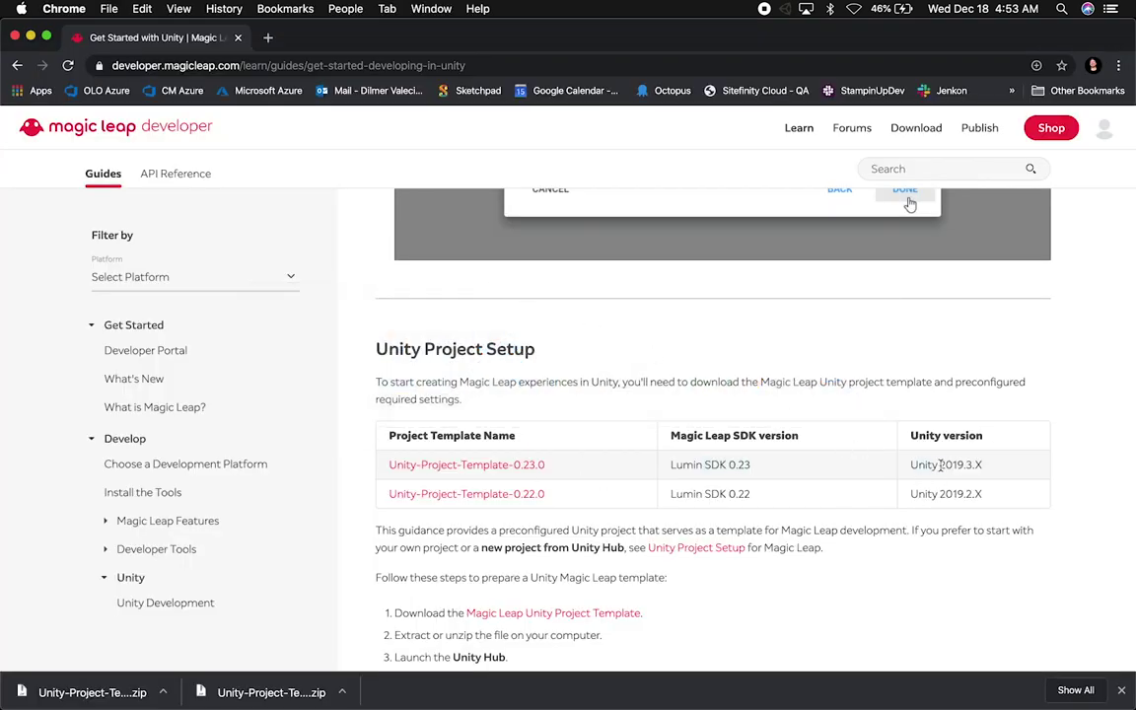
key("super+Tab")
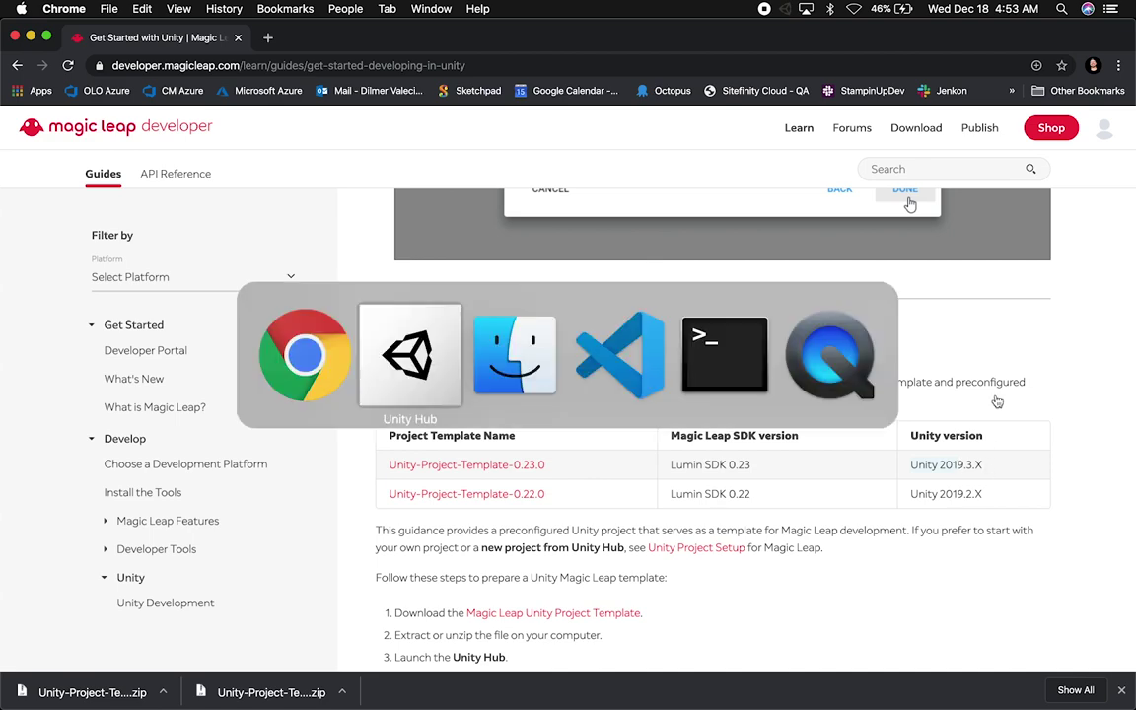
Set the Unity version of MyMagicLeapExperienceTwo to 2019.3.0b7 and open the project, confirming the version change
left_click(622, 308)
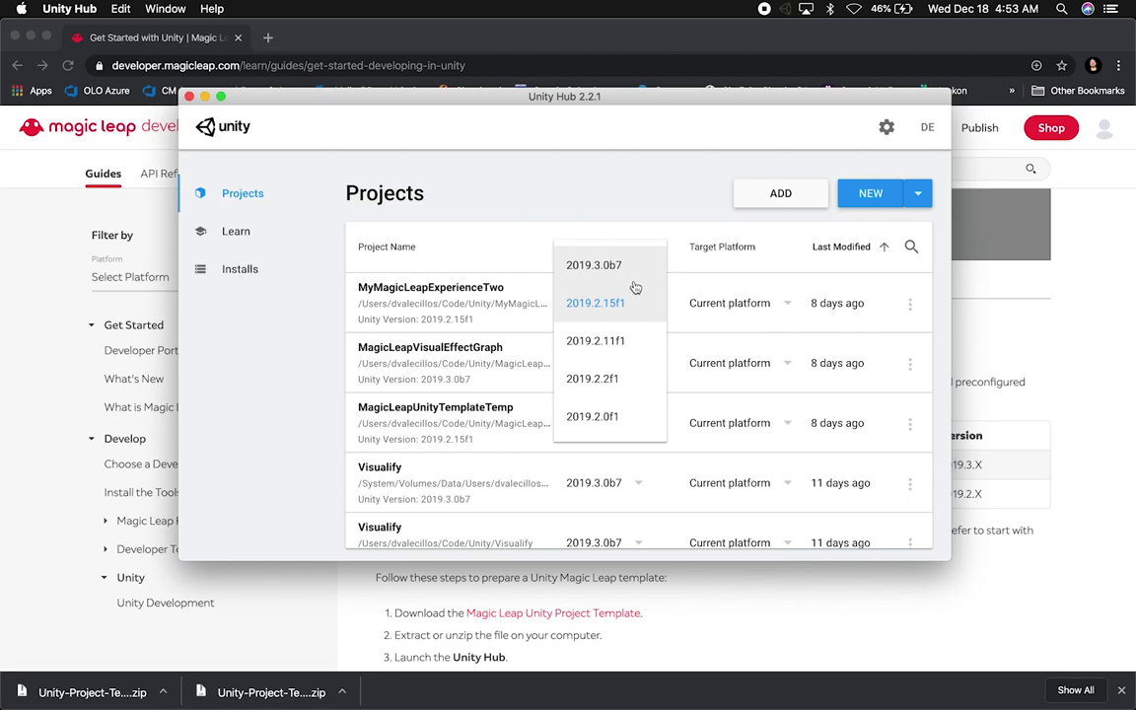
left_click(624, 266)
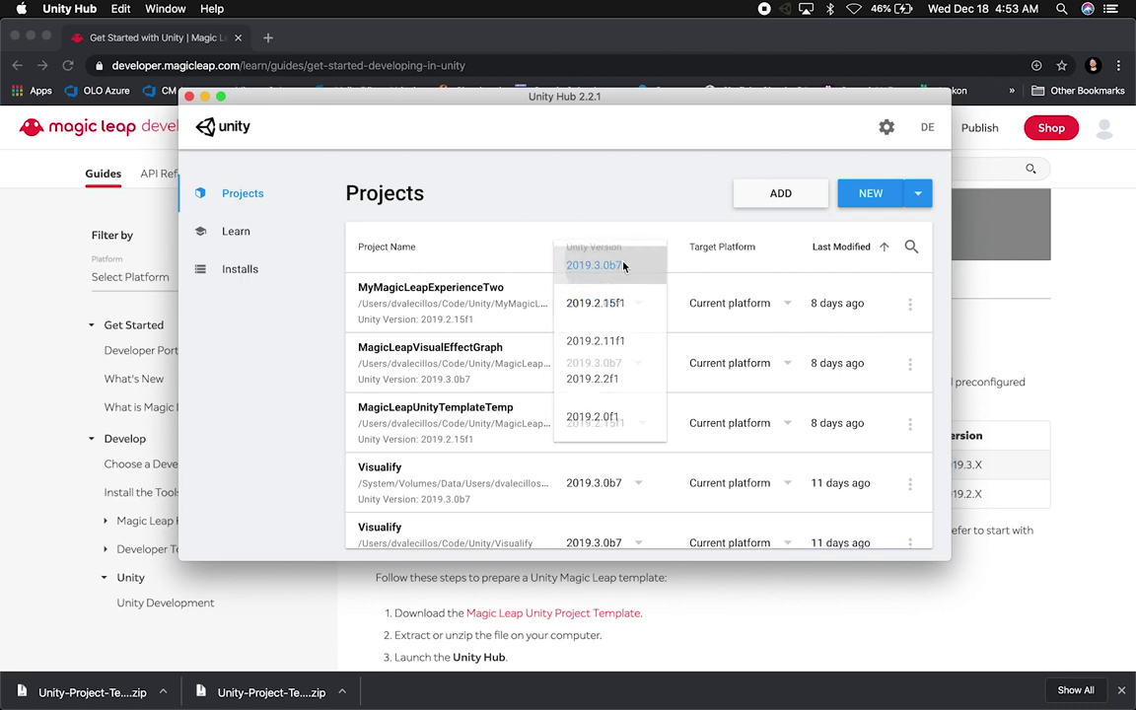
left_click(449, 291)
left_click(844, 404)
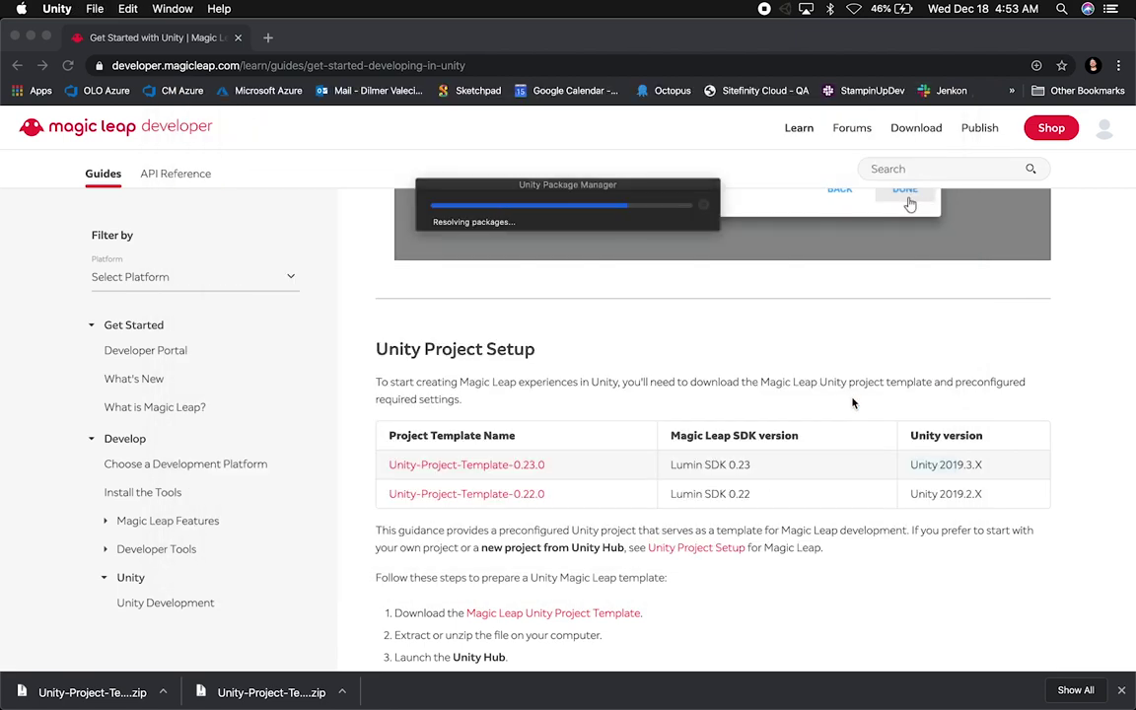
In Terminal, change into the sibling MyMagicLeapExperienceTwo folder and open it in Visual Studio Code with "code ."
key("super+space")
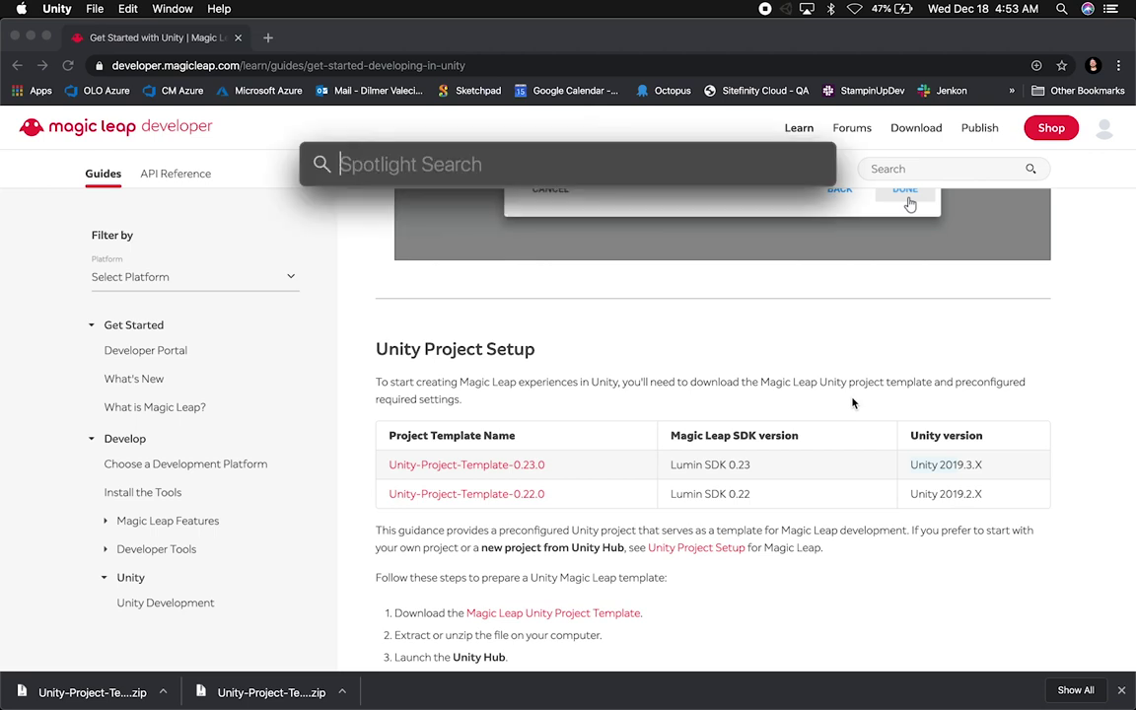
type("ter")
key("Return")
type("cd ..")
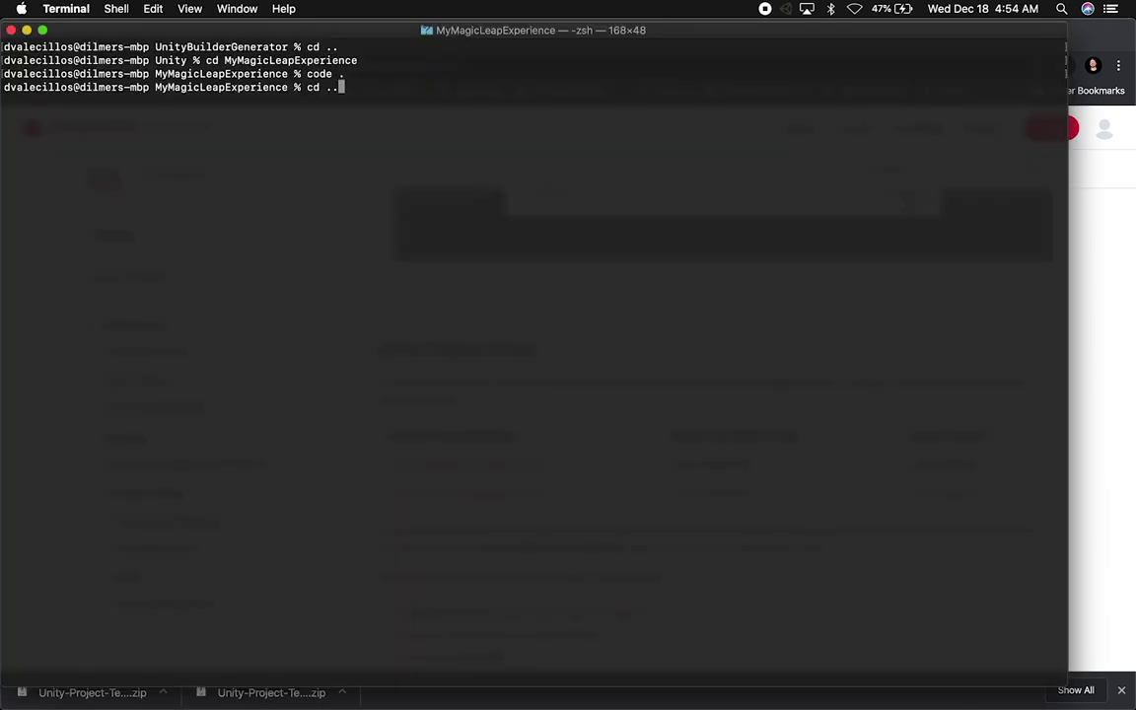
key("Return")
type("cd MyMagicLeapExperience")
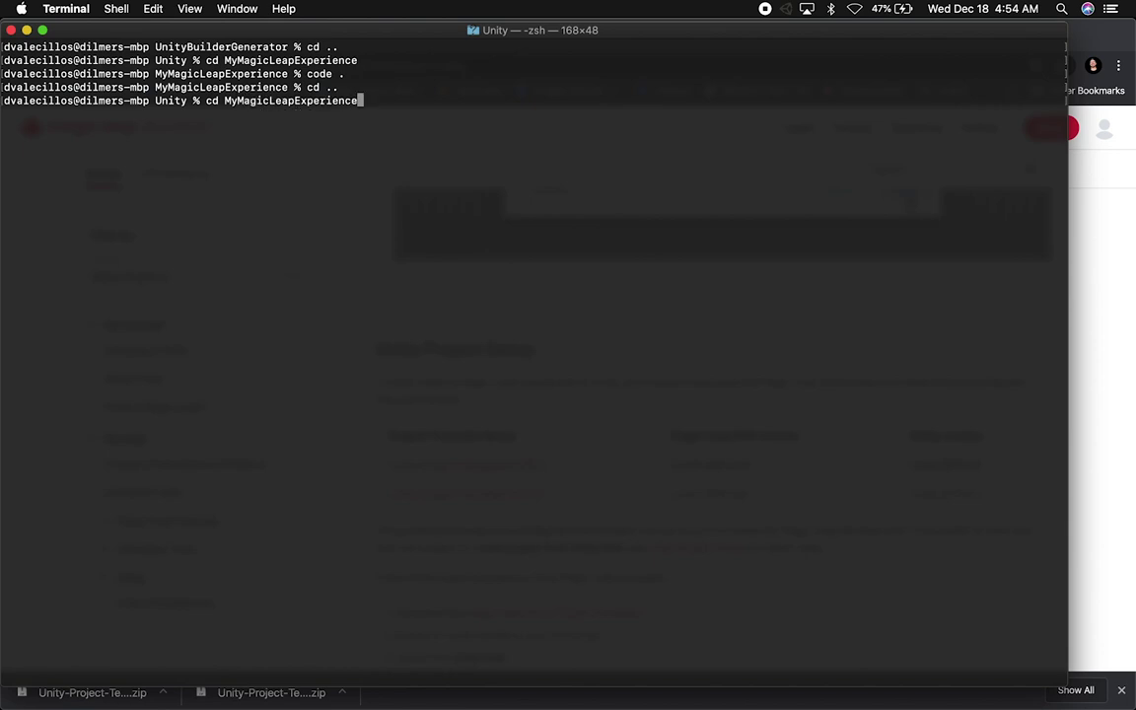
type("Two")
key("Return")
type("code .")
key("Return")
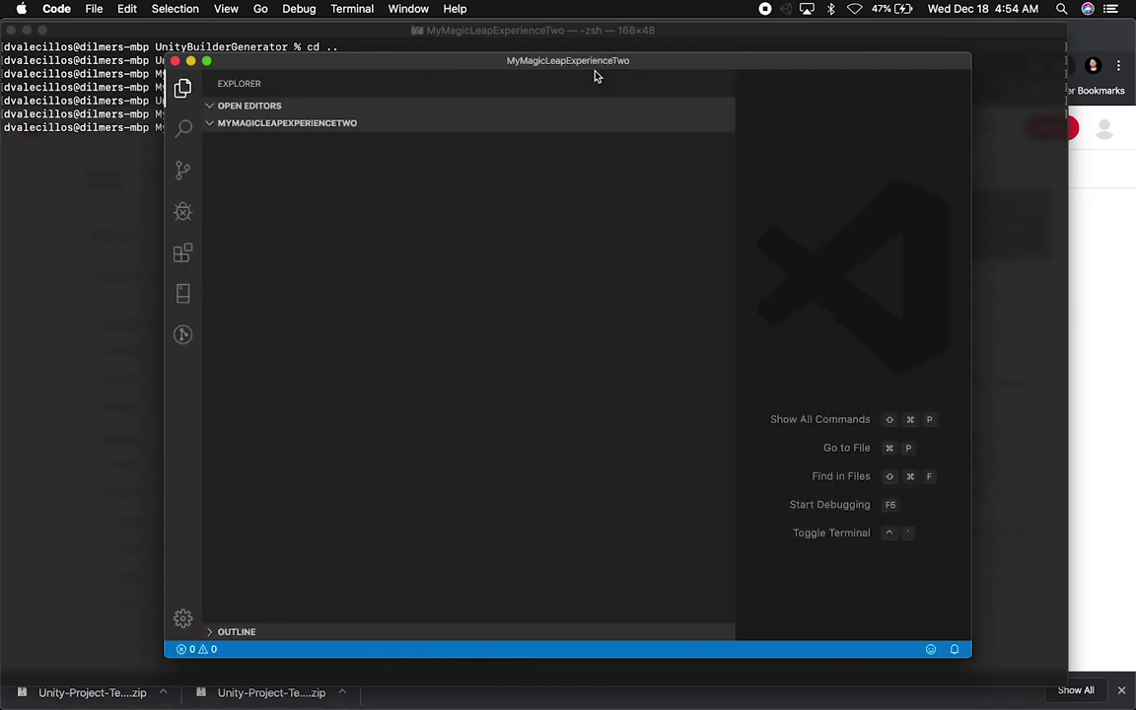
Enlarge the Visual Studio Code window with a narrower Explorer and open manifest.json from the Packages folder
double_click(600, 61)
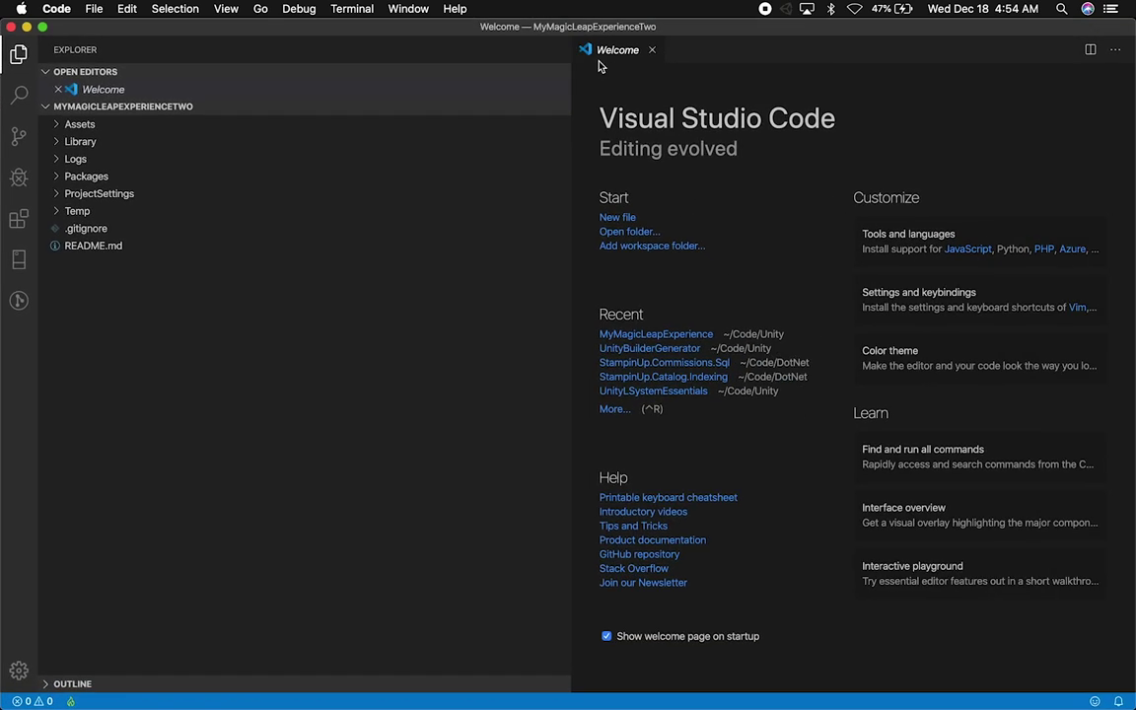
left_click_drag(567, 123, 361, 133)
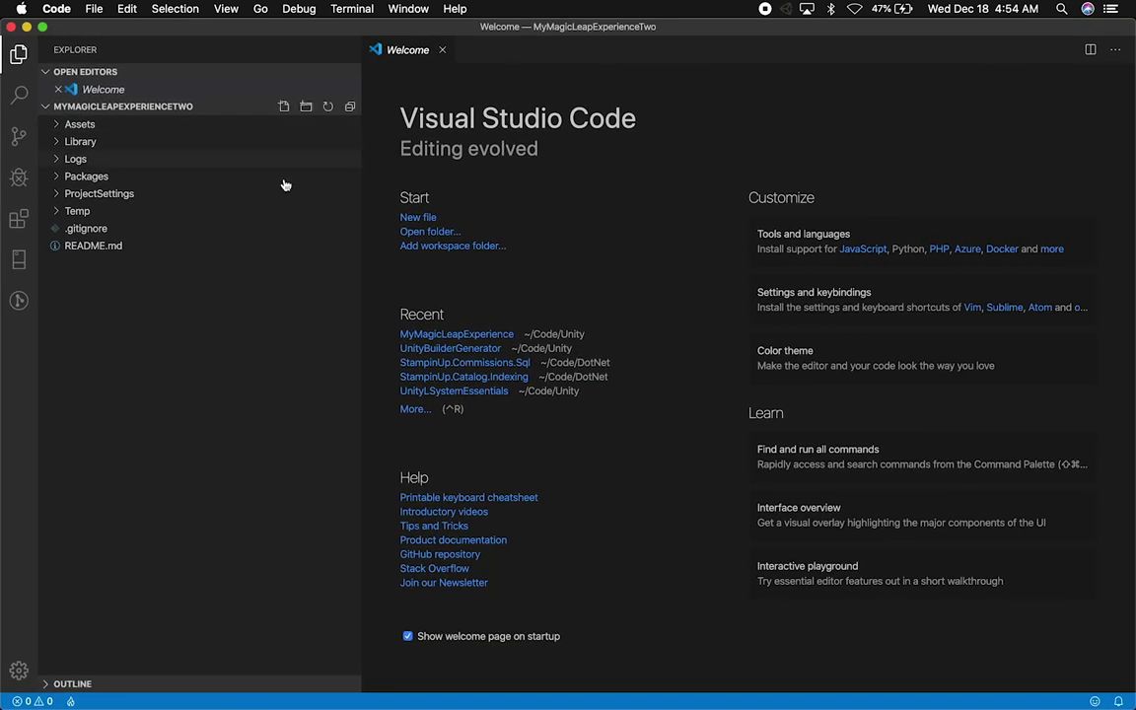
left_click(86, 176)
left_click(102, 194)
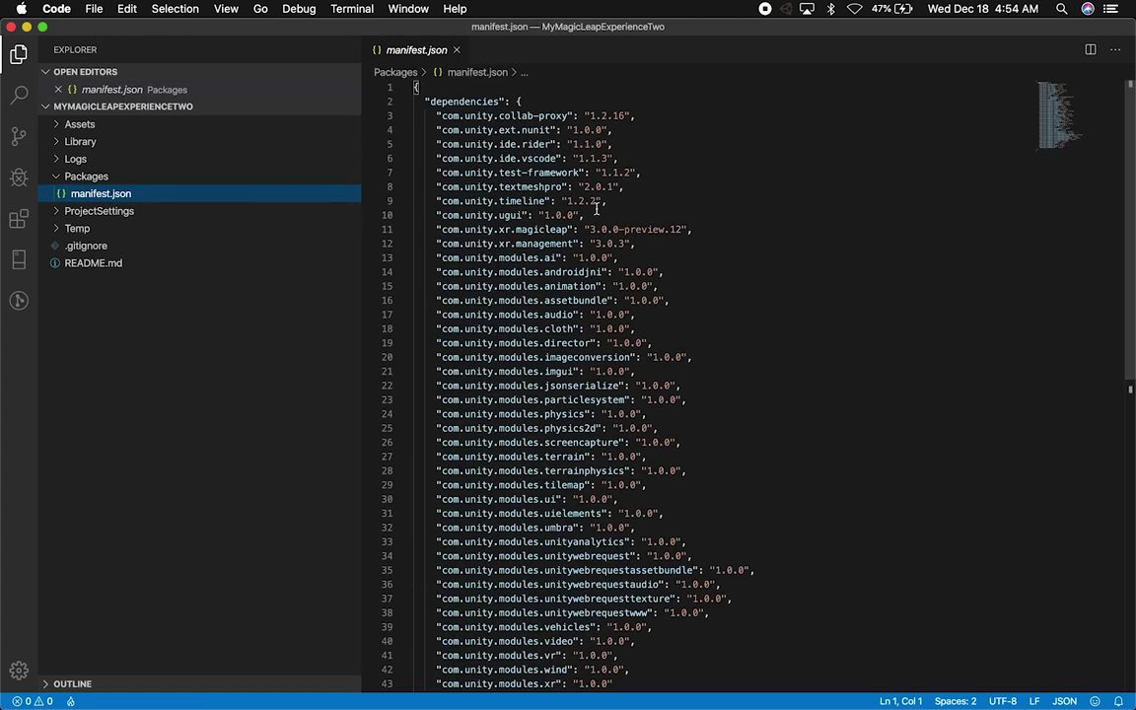
Examine the com.unity.xr.magicleap and com.unity.xr.management entries and the remaining dependencies in manifest.json
left_click_drag(591, 229, 557, 230)
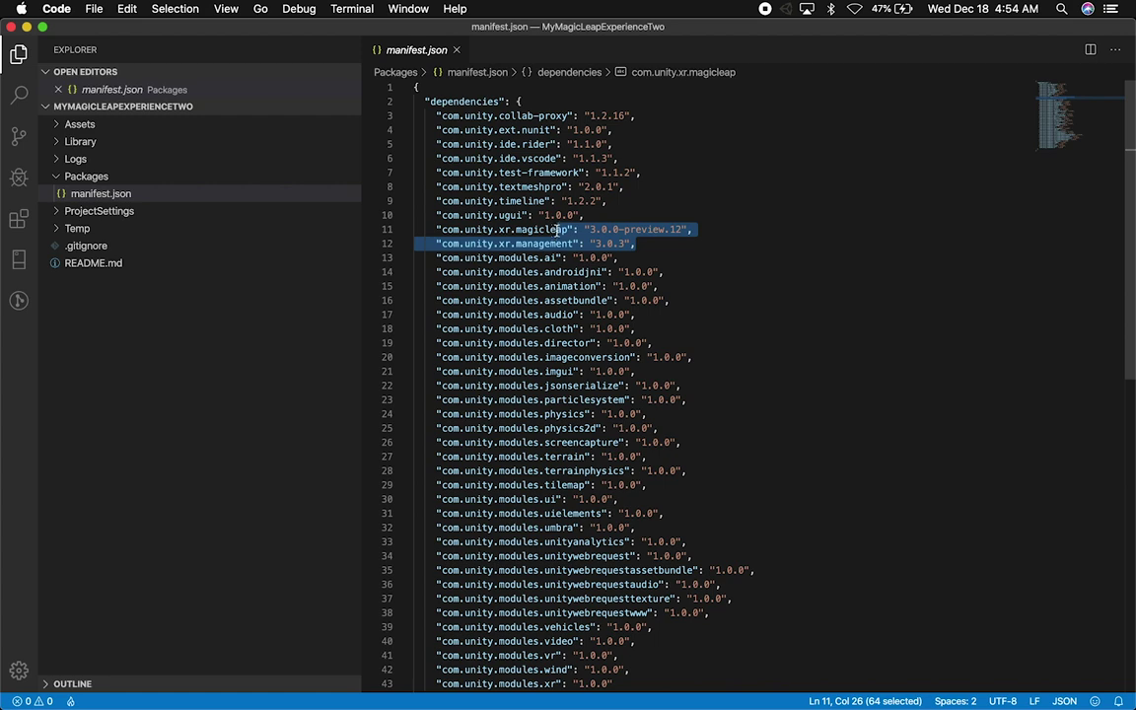
scroll(718, 431, "down", 6)
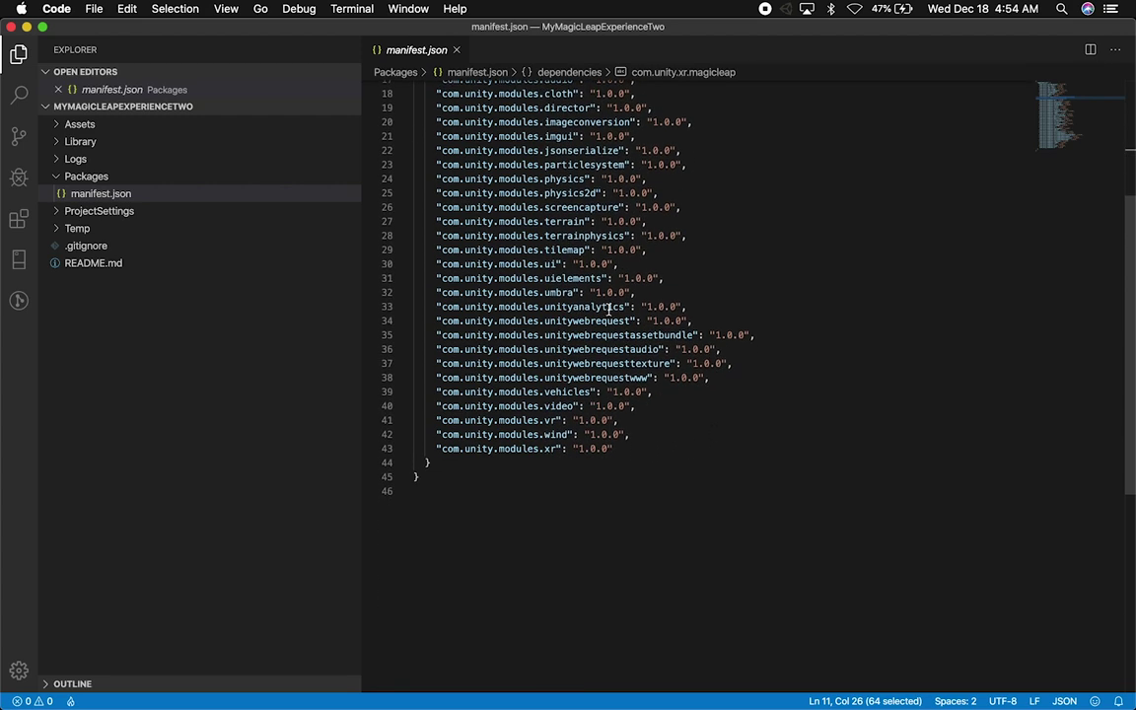
scroll(608, 309, "up", 6)
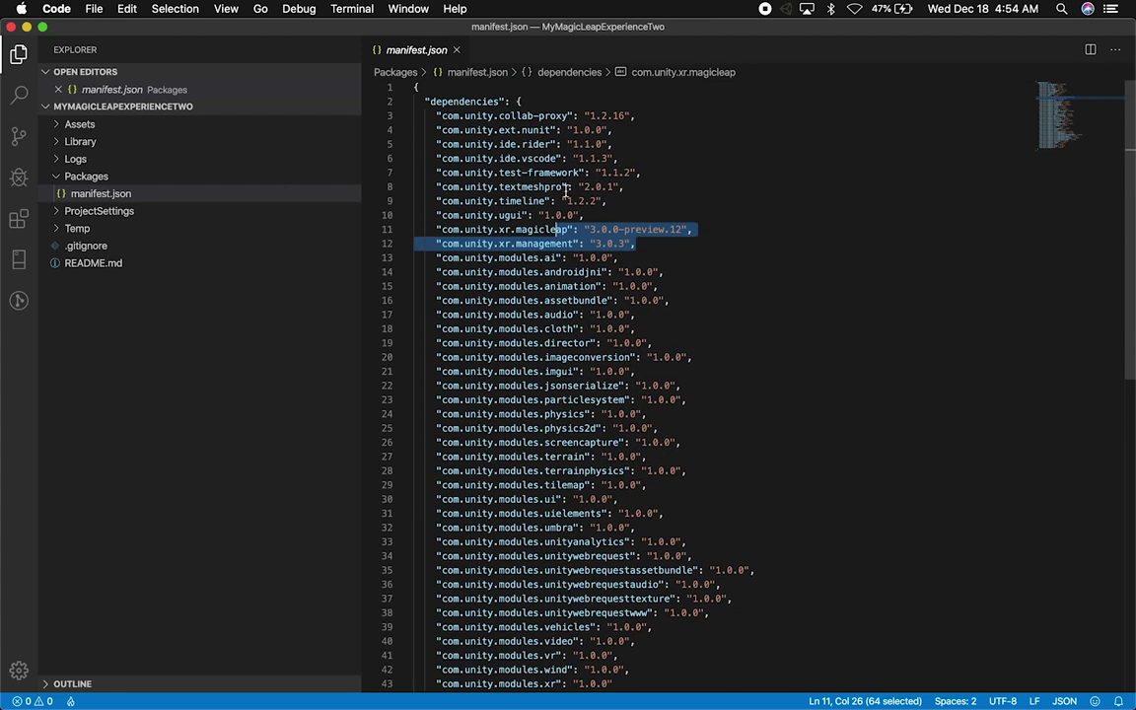
left_click(647, 247)
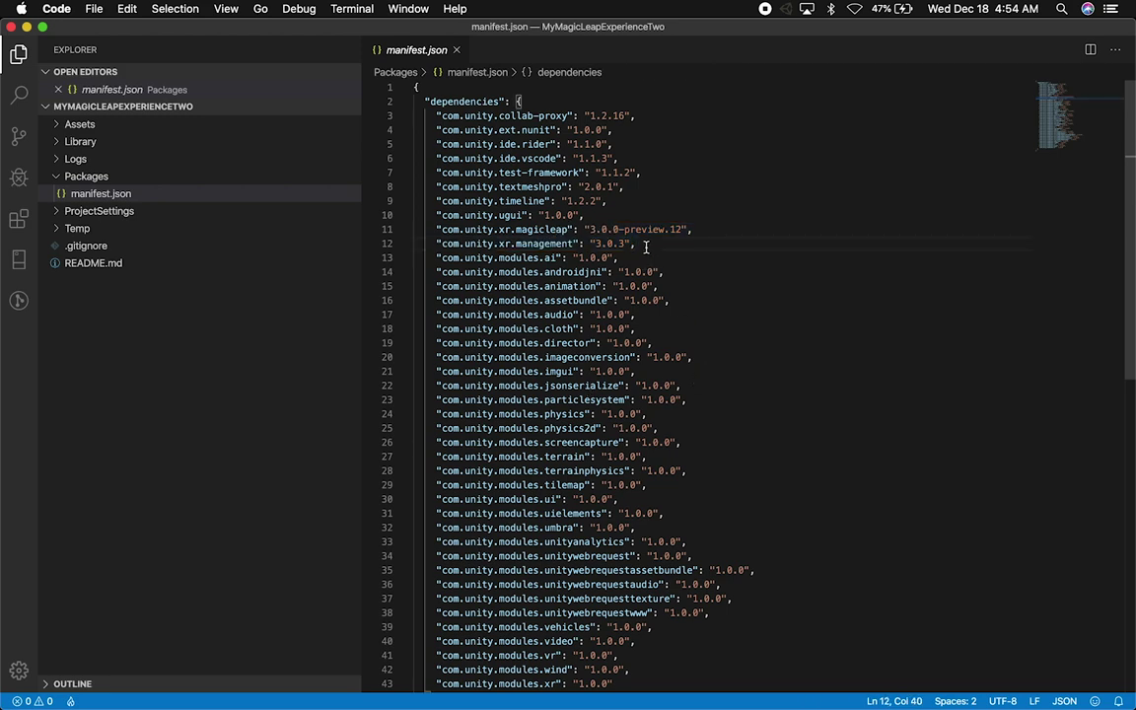
scroll(609, 622, "down", 5)
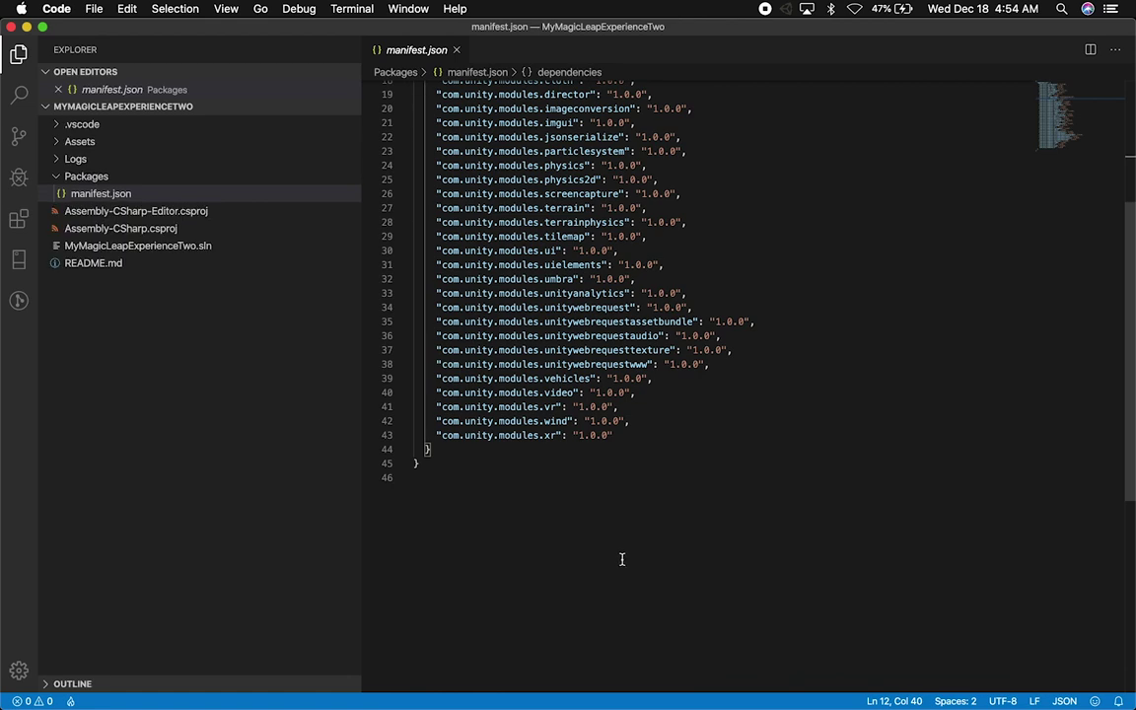
scroll(640, 491, "up", 5)
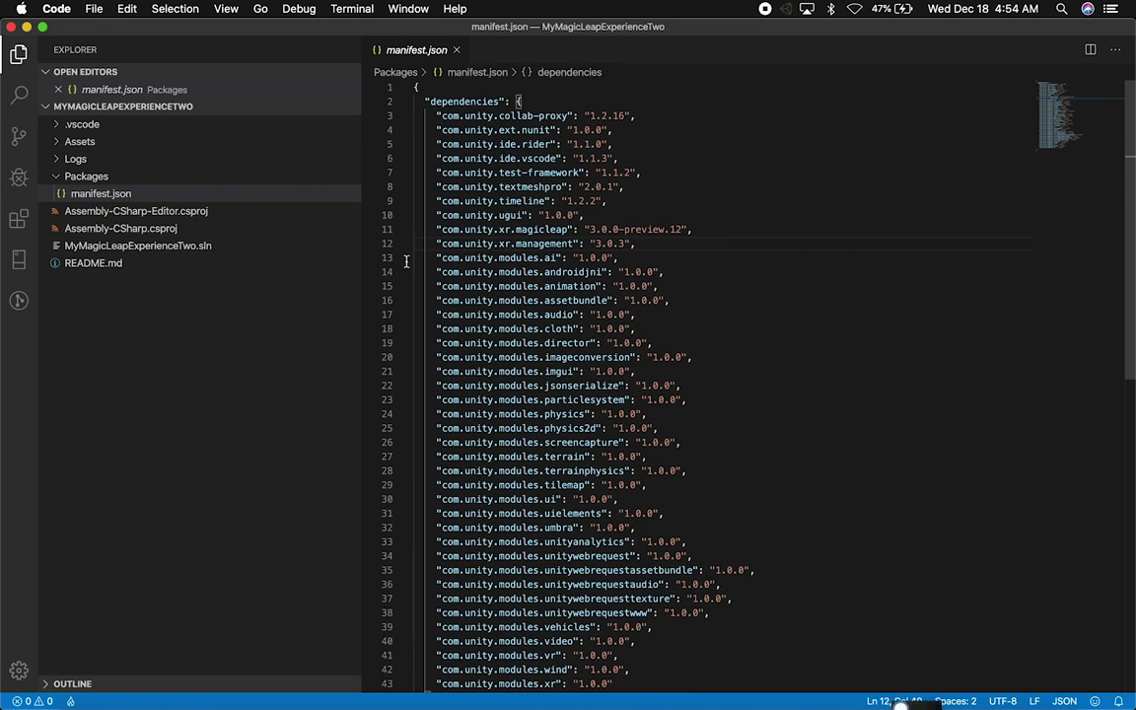
Switch to the Unity editor and cancel the security warnings about AudioPluginMSASpatializer.bundle
key("super+Tab")
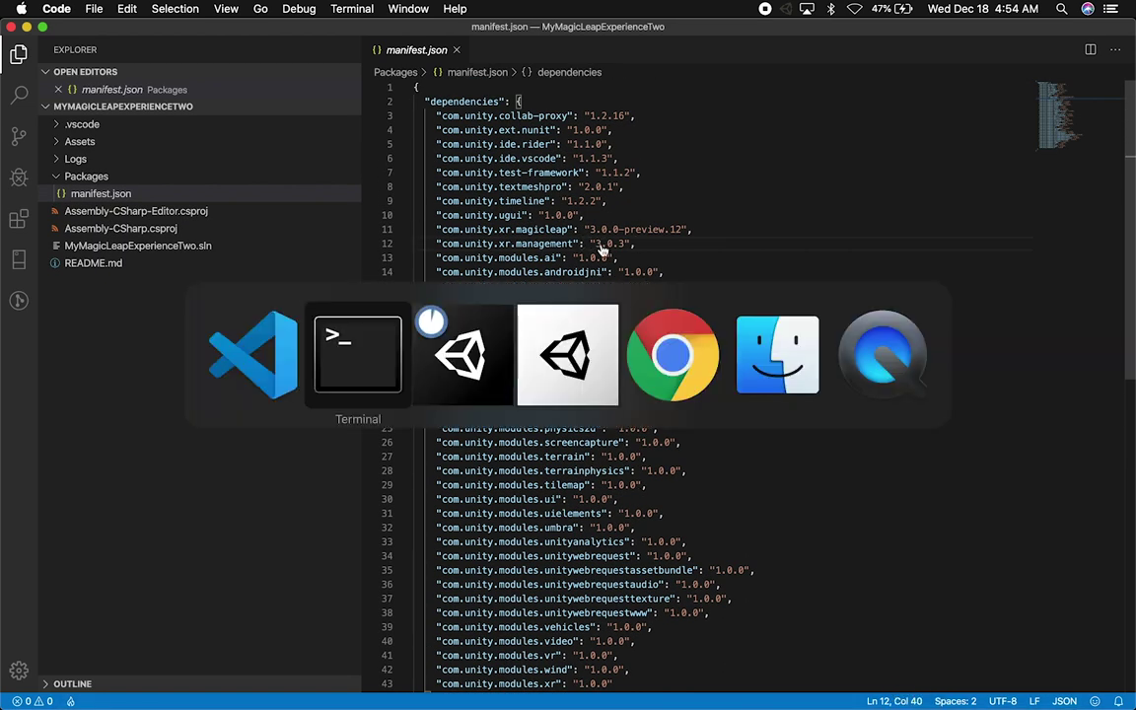
key("super+Tab")
key("super+Tab")
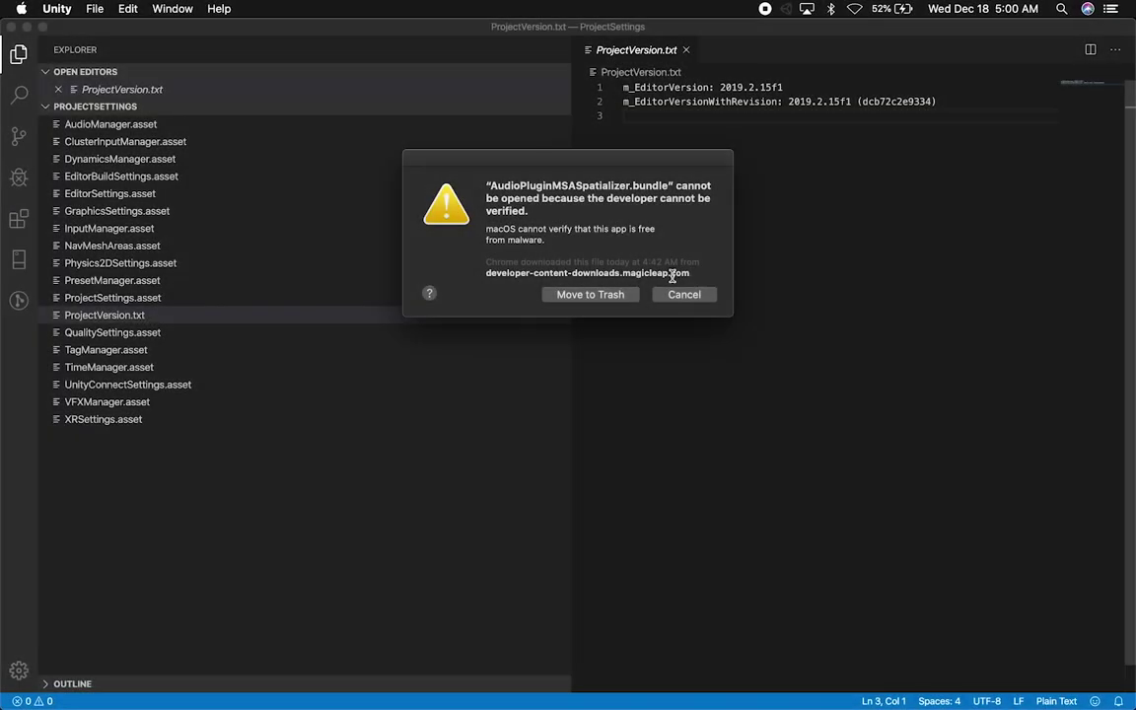
left_click(672, 295)
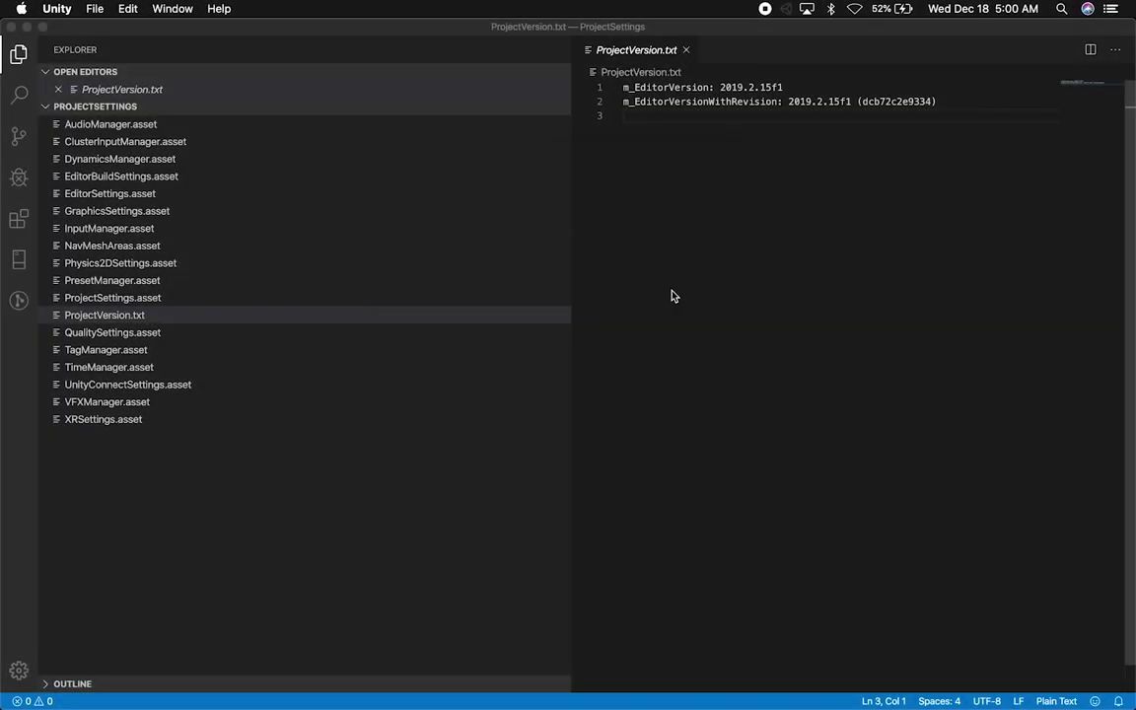
left_click(674, 300)
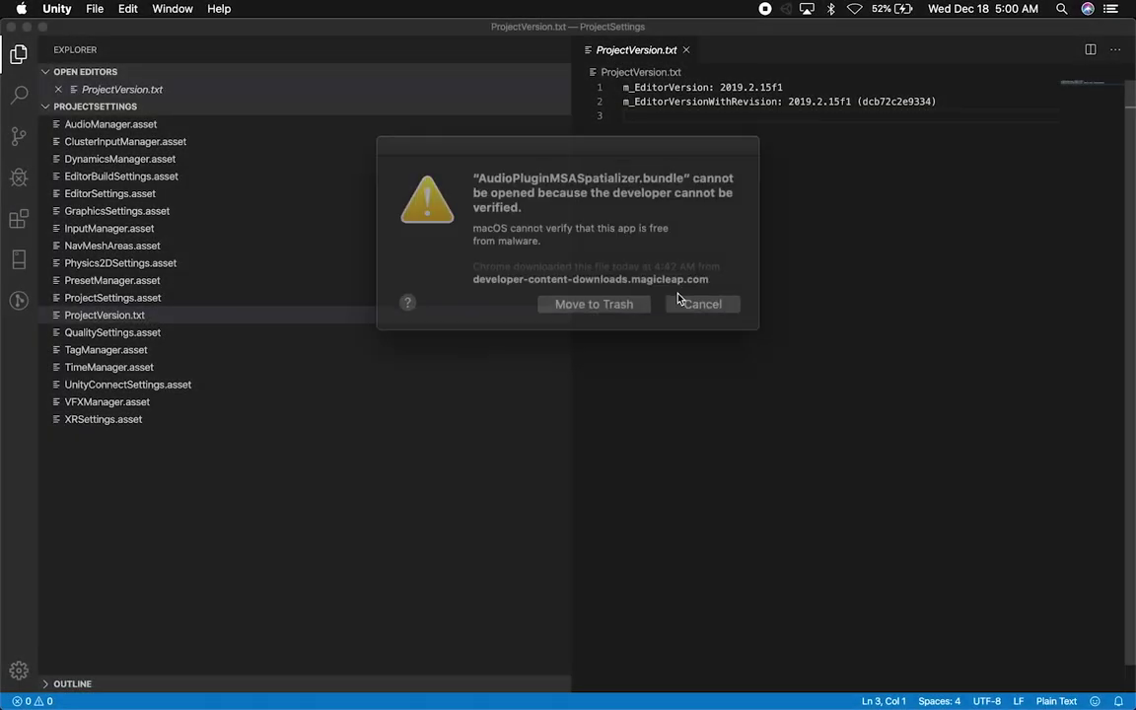
Switch to Finder, move the security warning aside and open the MyMagicLeapExperienceTwo folder
key("super+Tab")
key("super+Tab")
key("super+Tab")
key("super+Tab")
key("super+Tab")
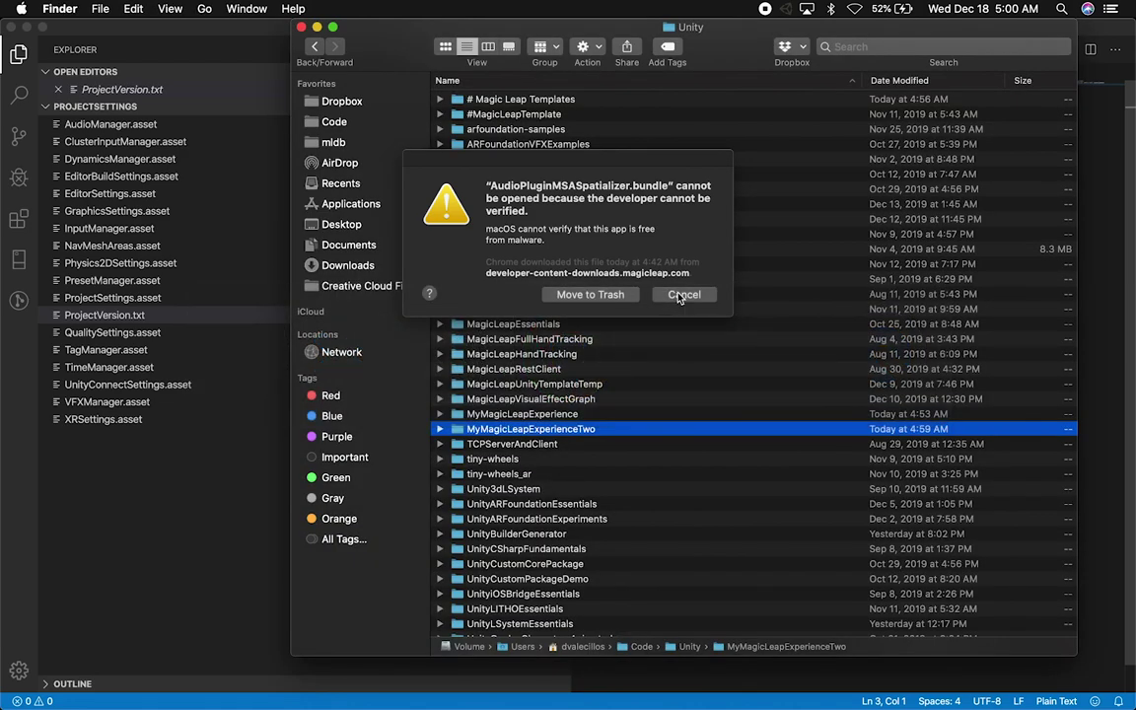
left_click_drag(598, 158, 244, 219)
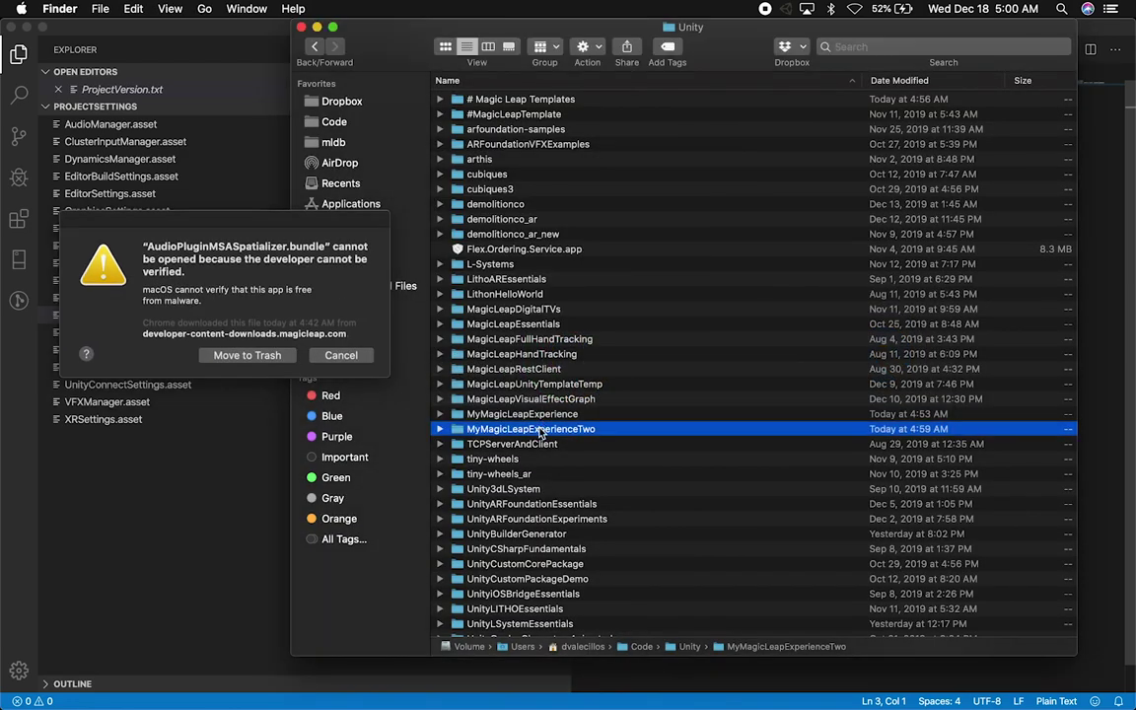
double_click(503, 429)
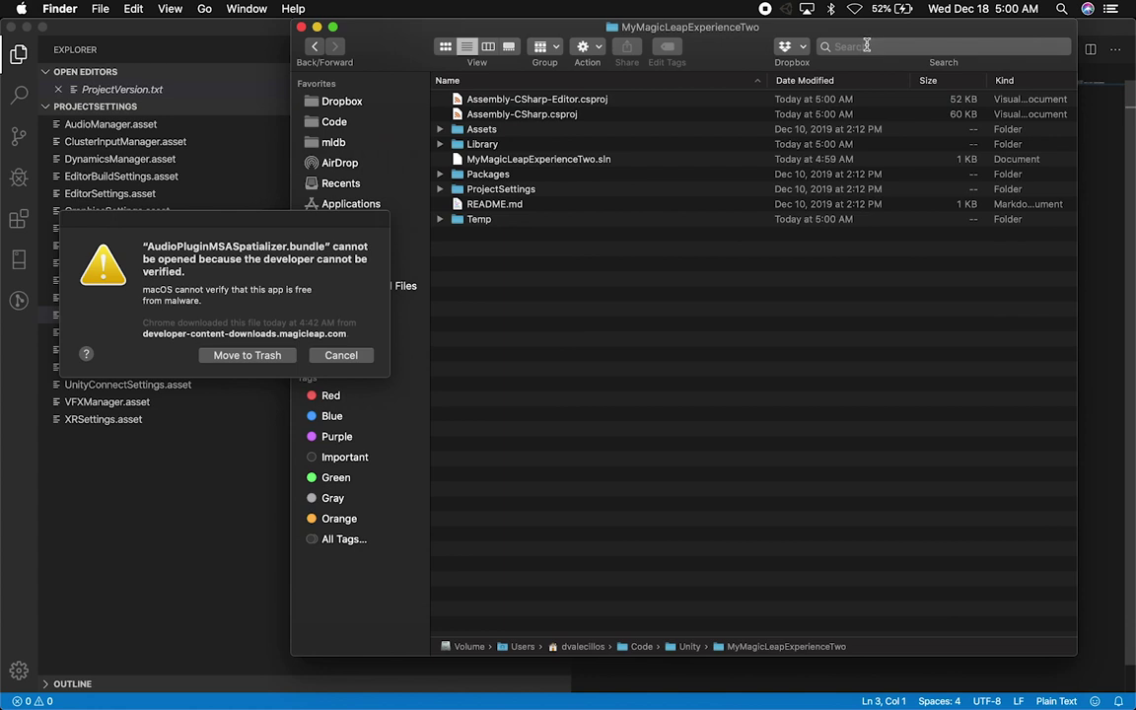
Copy the file name AudioPluginMSASpatializer.bundle from the warning and search the MyMagicLeapExperienceTwo folder for it
left_click_drag(331, 248, 138, 225)
key("super+c")
left_click(842, 235)
left_click(936, 47)
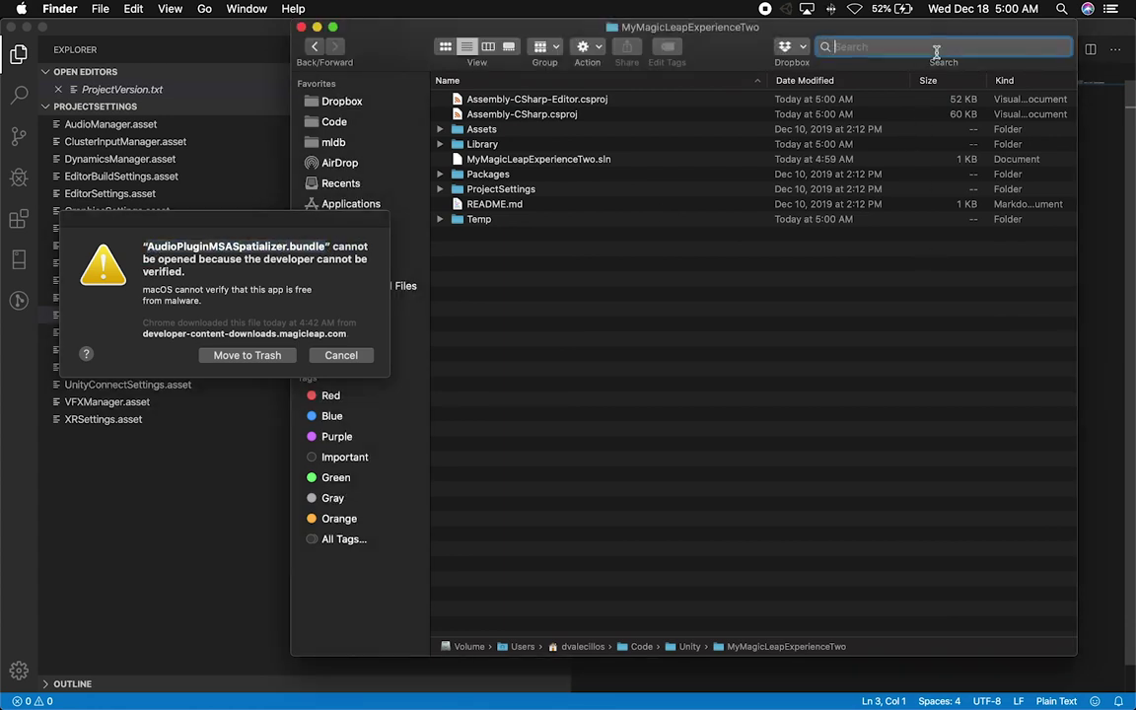
key("super+v")
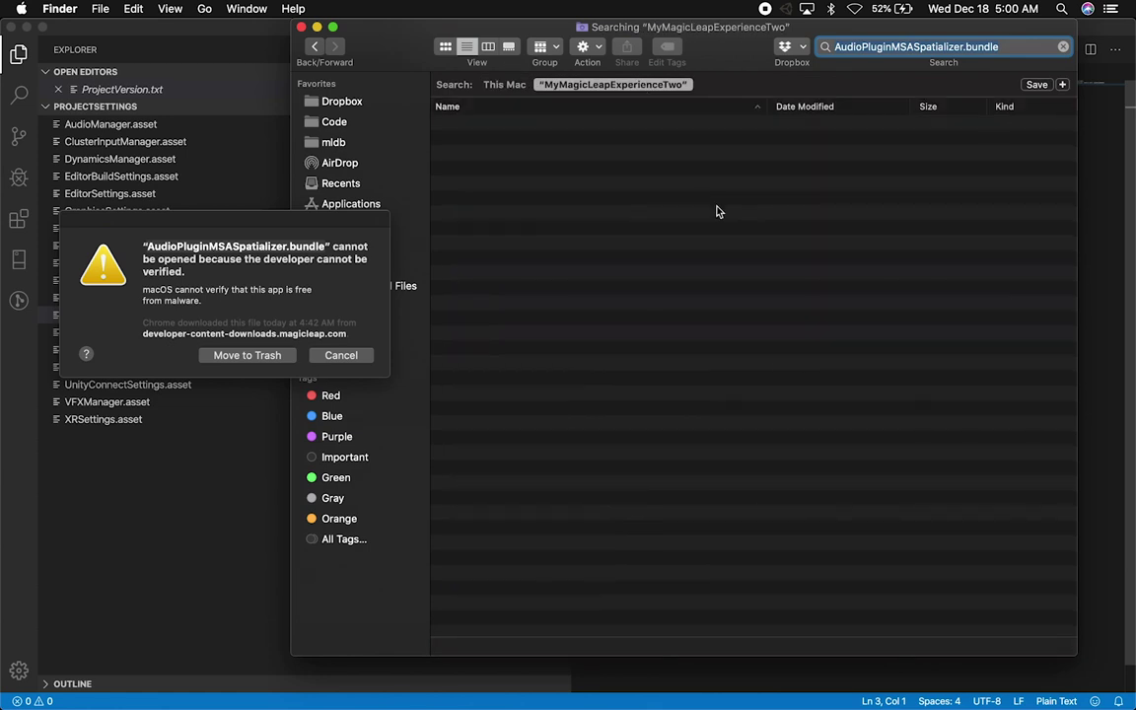
Open AudioPluginMSASpatializer.bundle from the search results and confirm opening it
left_click(590, 128)
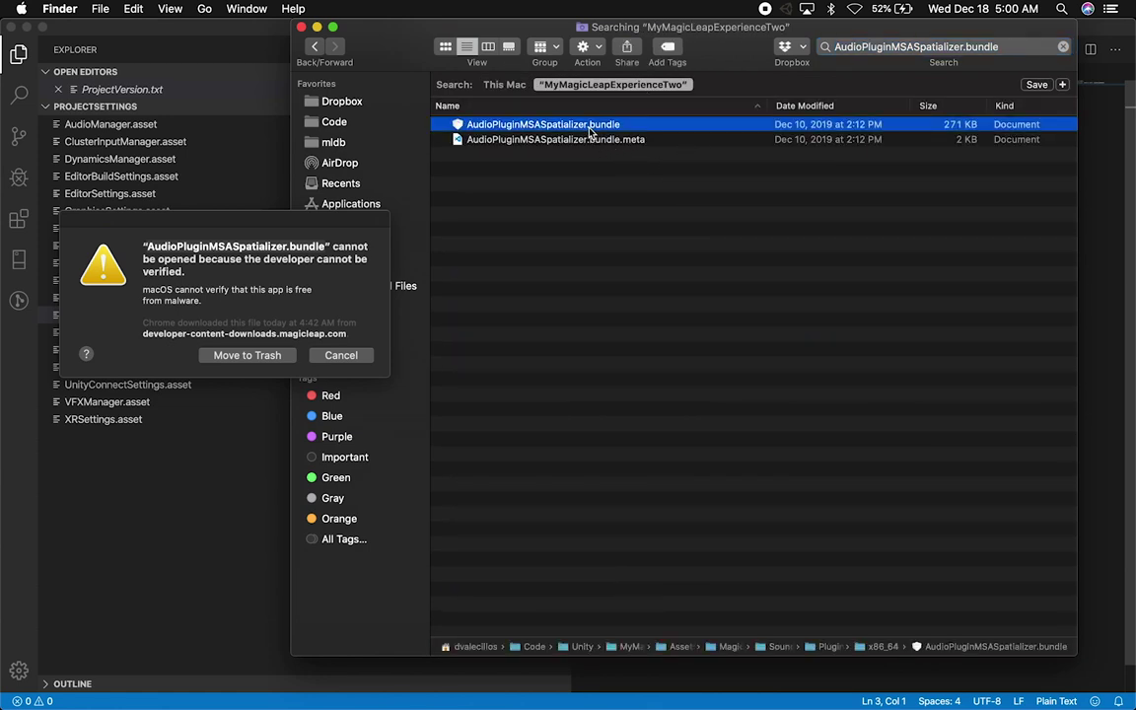
right_click(461, 127)
left_click(484, 136)
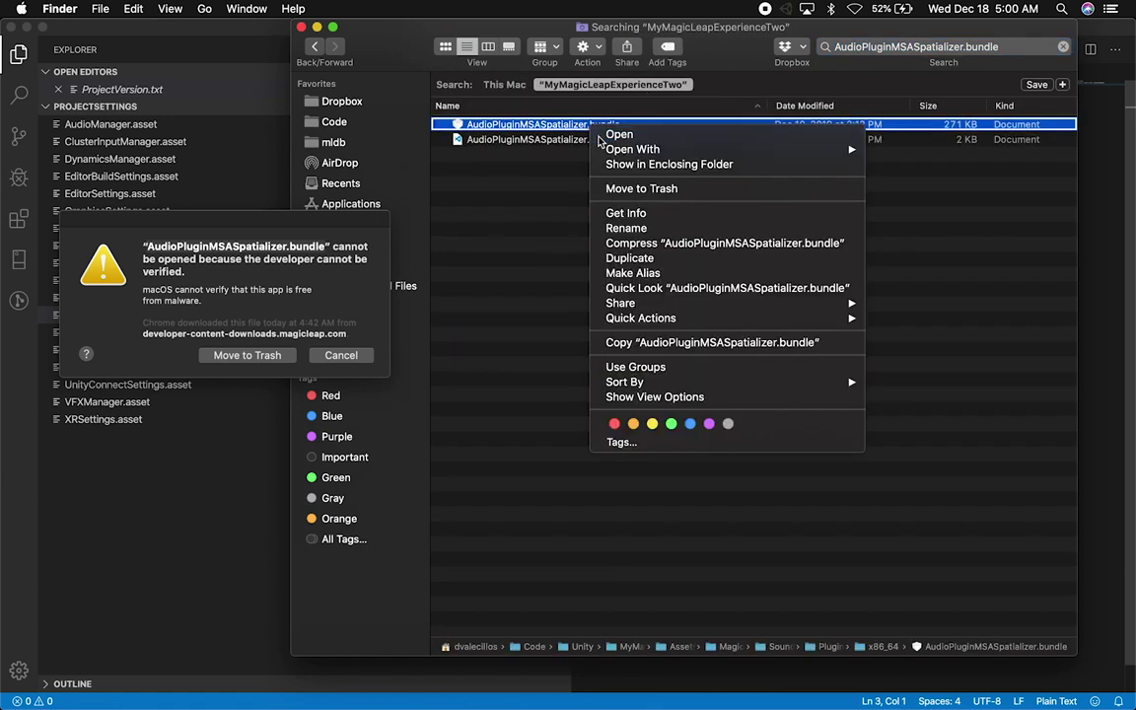
left_click(338, 431)
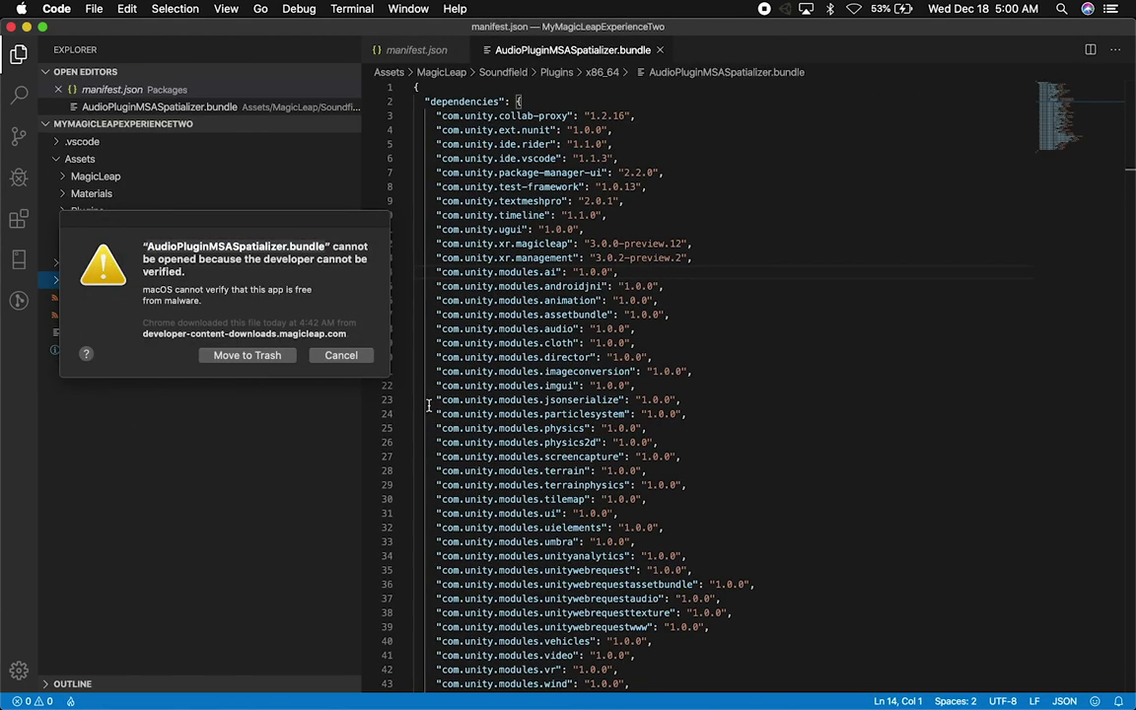
Cancel the security warning about AudioPluginMSASpatializer.bundle and switch back to the Unity editor
left_click(347, 357)
key("super+Tab")
key("super+Tab")
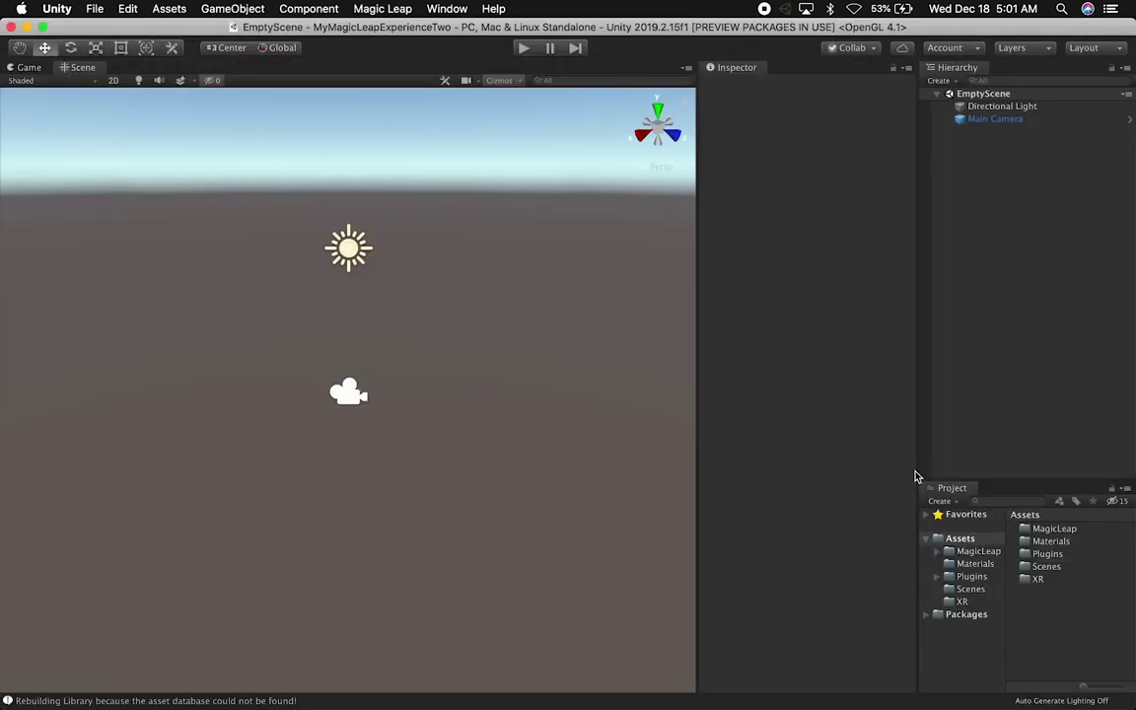
Open the HelloCube scene from the project's Scenes folder
left_click(962, 592)
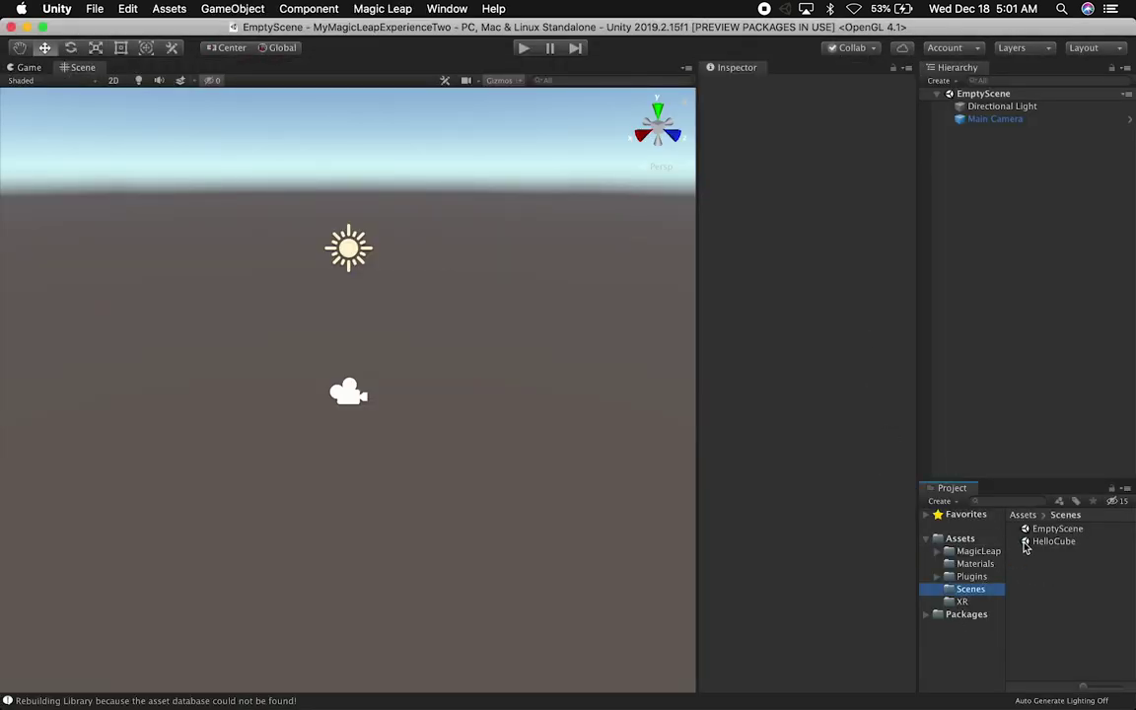
left_click(95, 10)
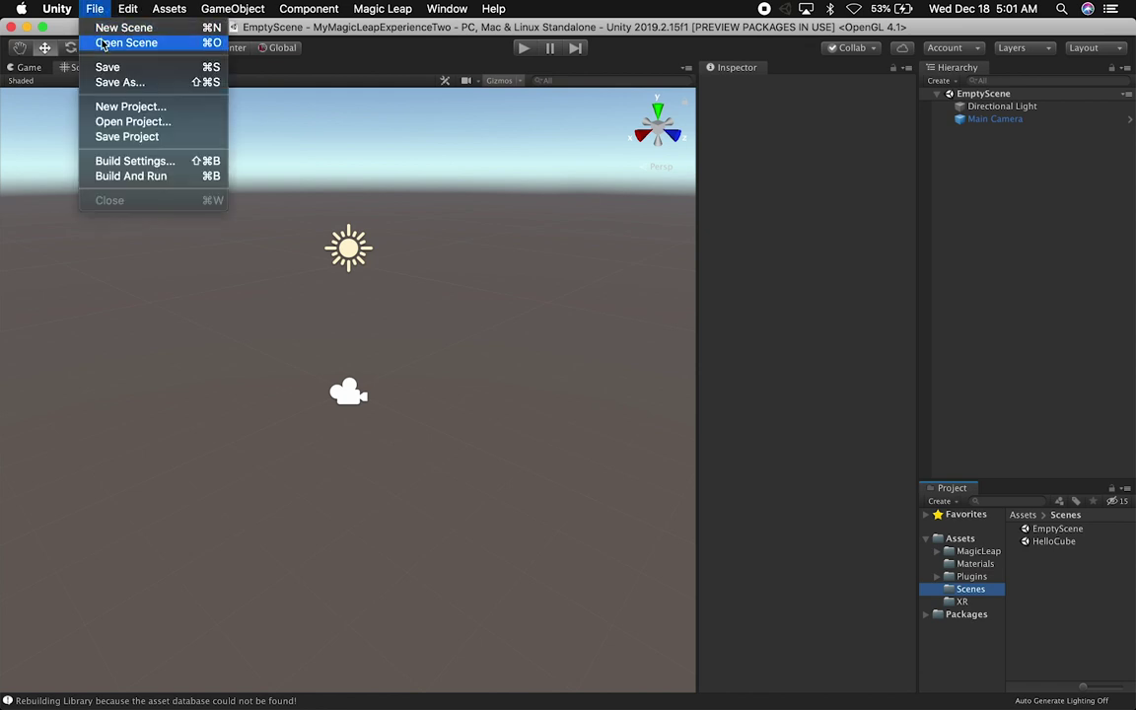
left_click(110, 43)
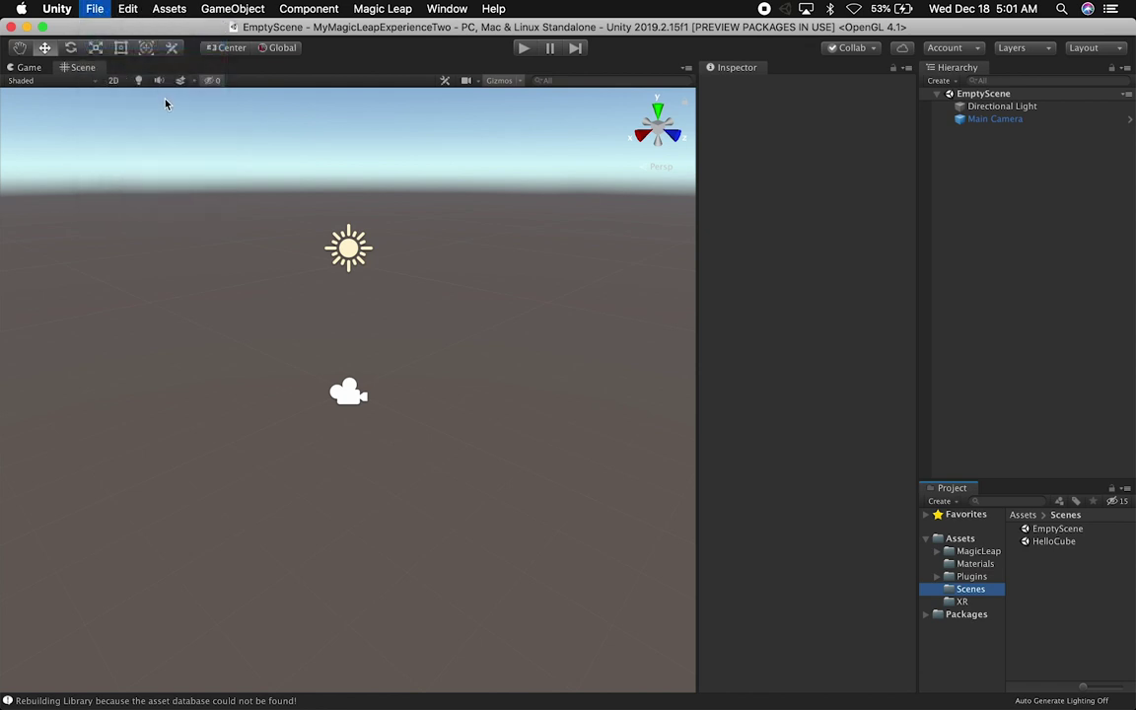
left_click(579, 121)
left_click(578, 122)
double_click(425, 180)
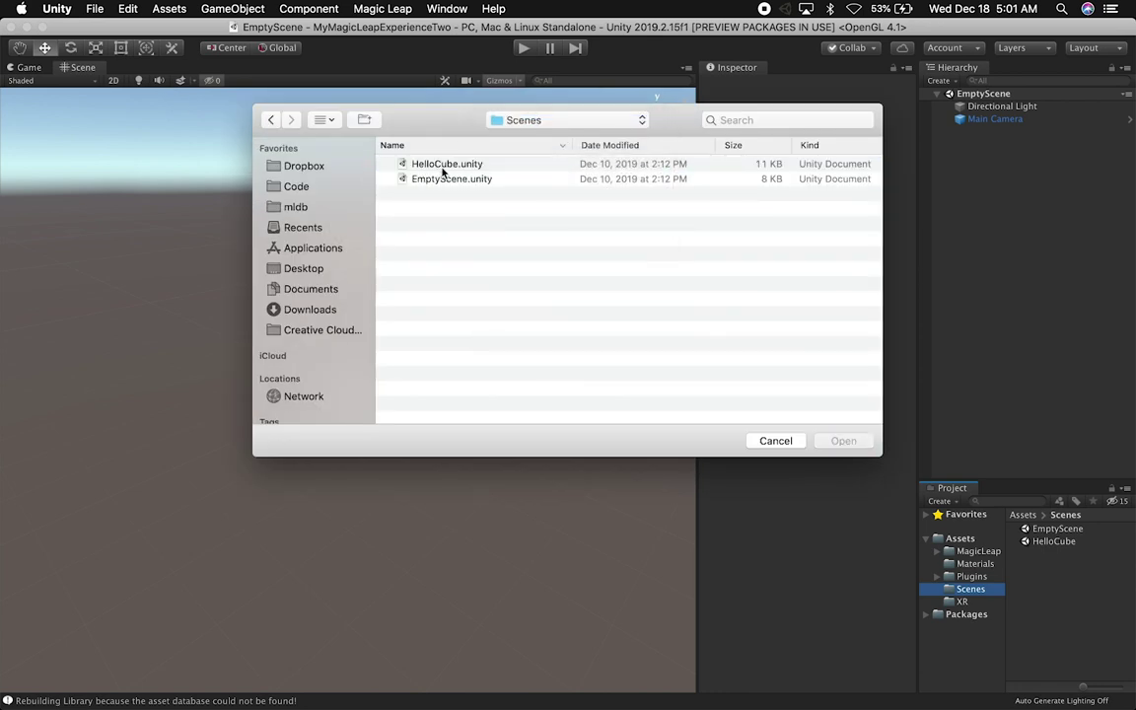
left_click(520, 121)
left_click(519, 121)
double_click(439, 164)
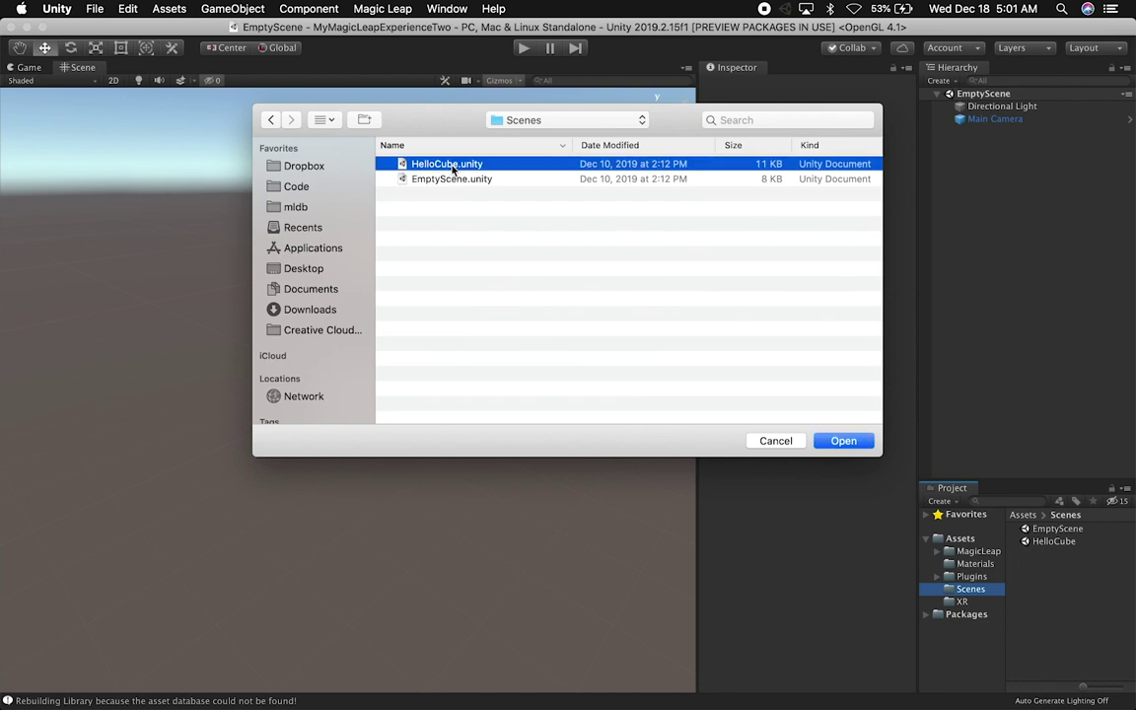
Select the red cube in the scene, frame it and view it from an angle
left_click(384, 406)
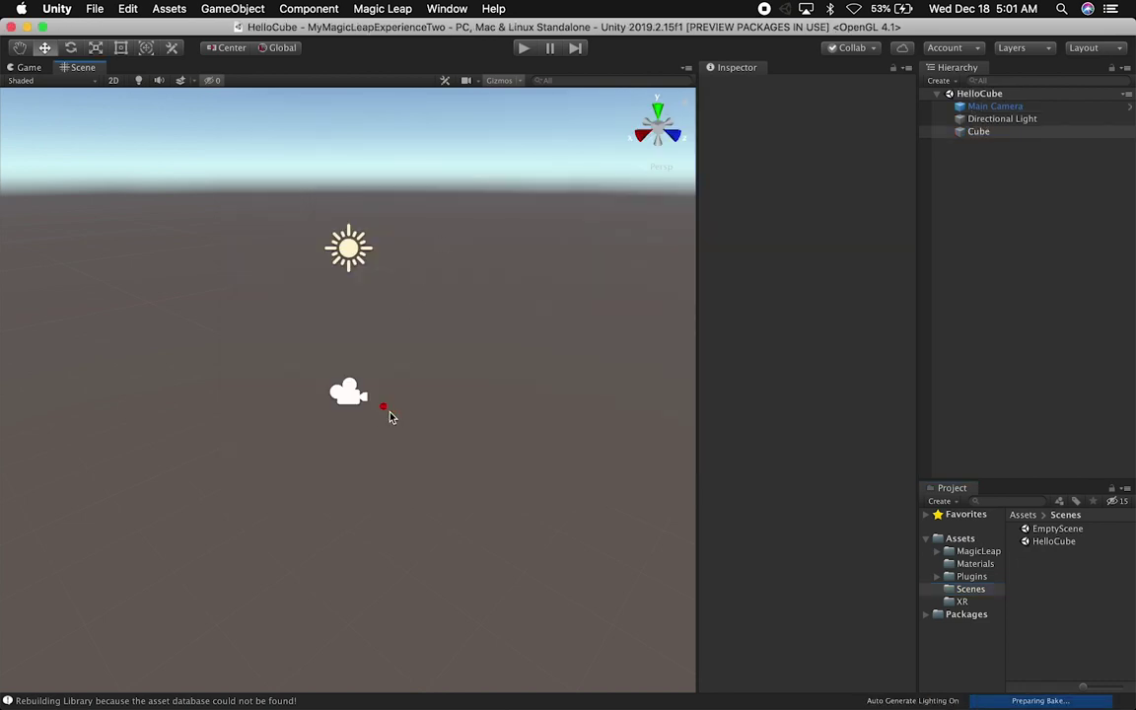
key("f")
left_click_drag(350, 417, 449, 410, "alt")
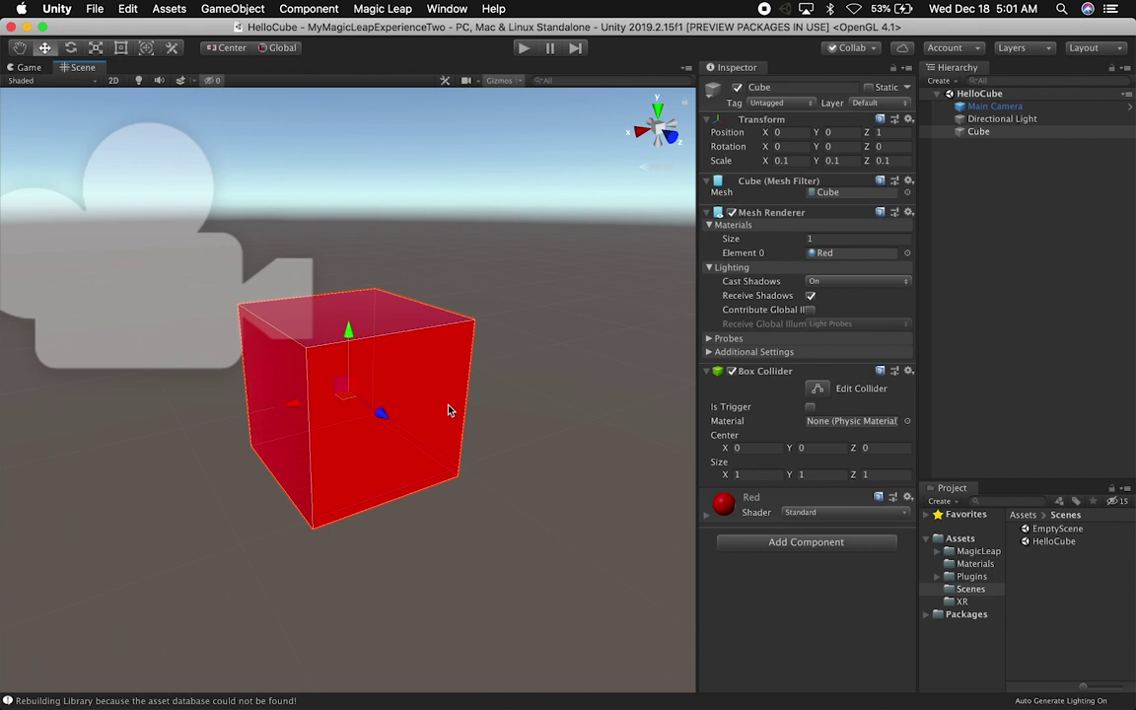